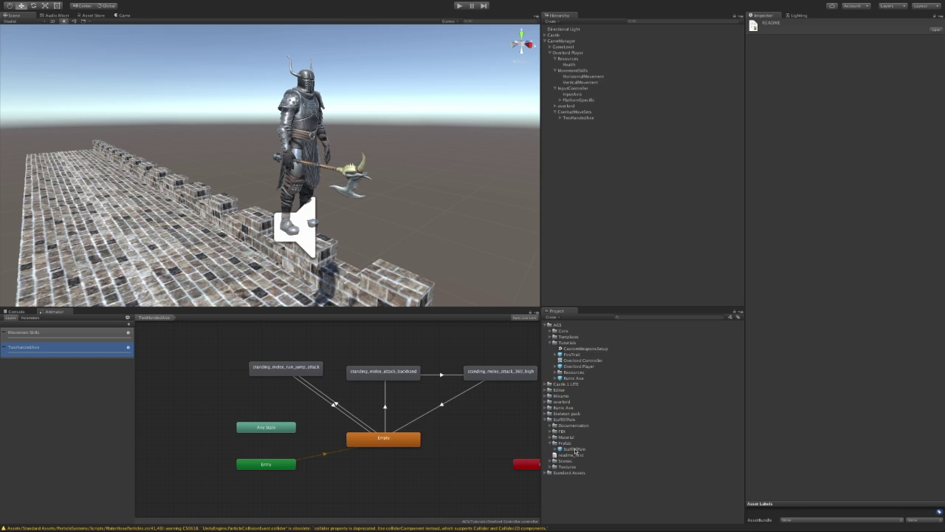
# - Place the StaffOfPain prefab in the scene beside the armoured character
pyautogui.moveTo(576, 450); pyautogui.dragTo(339, 189)
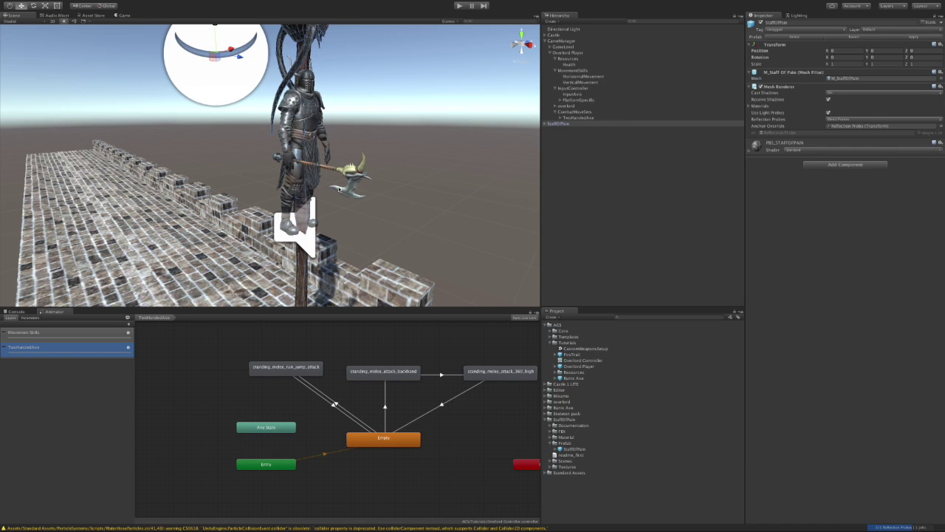
pyautogui.scroll(-4, 343, 221)
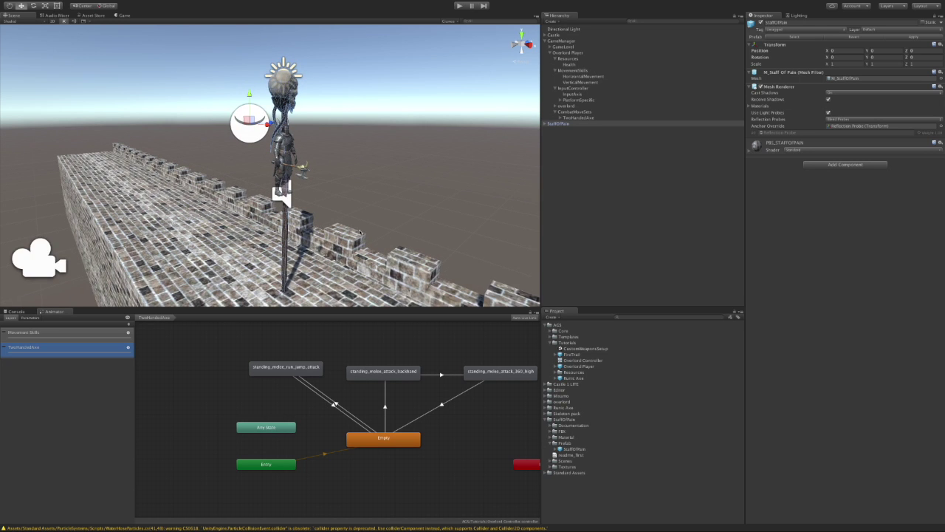
pyautogui.keyDown('alt'); pyautogui.moveTo(360, 234); pyautogui.dragTo(396, 235); pyautogui.keyUp('alt')
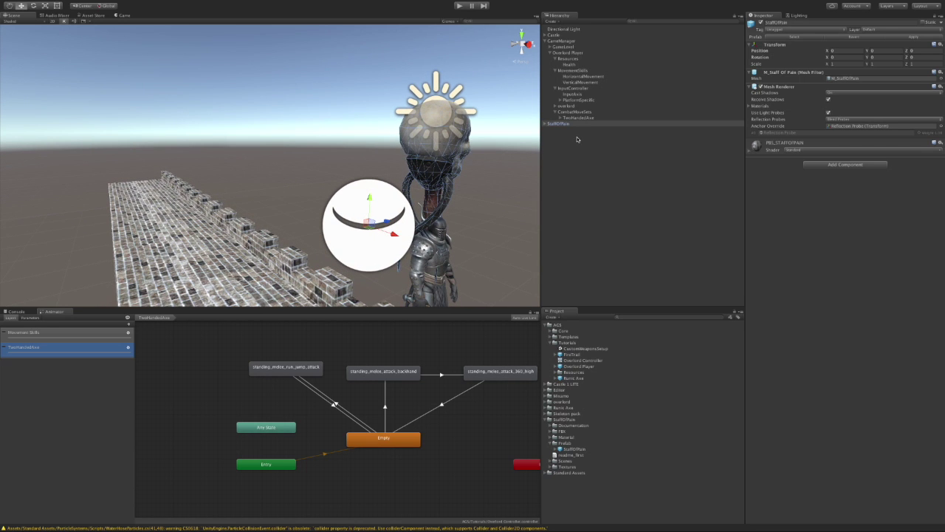
pyautogui.moveTo(489, 234)
pyautogui.keyDown('alt'); pyautogui.mouseDown()
pyautogui.moveTo(401, 222)
pyautogui.moveTo(450, 223)
pyautogui.moveTo(472, 238)
pyautogui.mouseUp(); pyautogui.keyUp('alt')
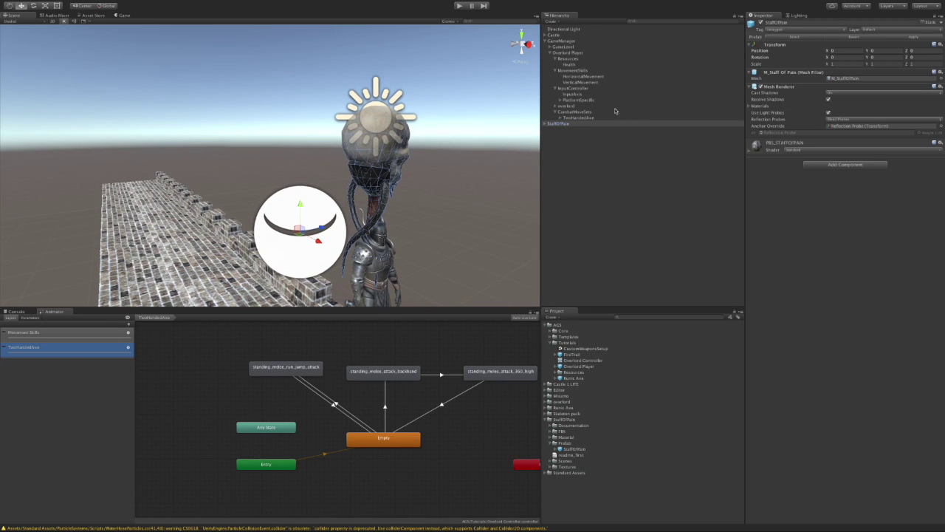
# - Delete the Reflection Probe child object from StaffOfPain in the scene
pyautogui.click(545, 124)
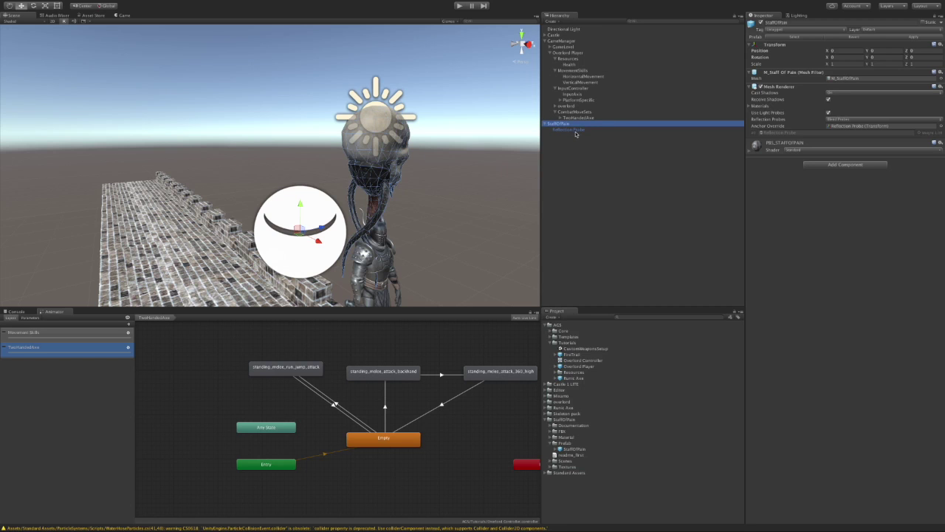
pyautogui.rightClick(572, 130)
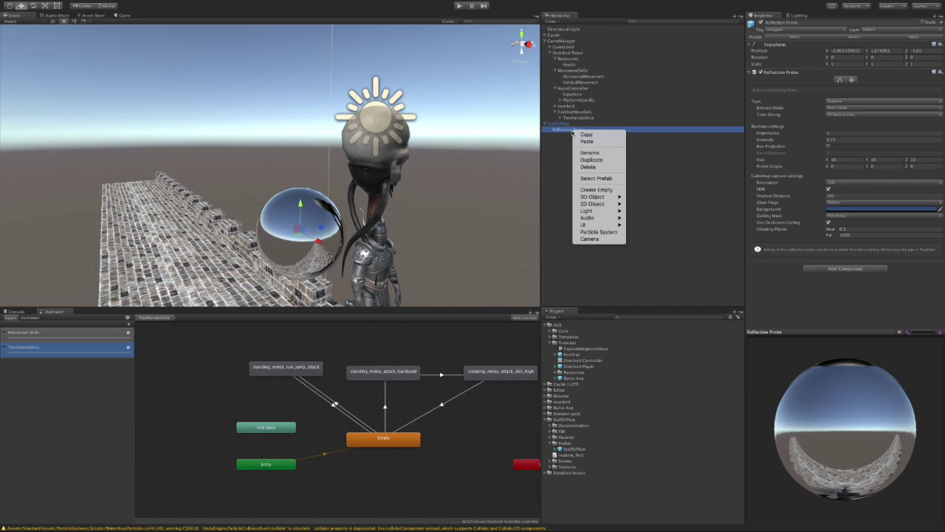
pyautogui.click(589, 167)
pyautogui.click(539, 156)
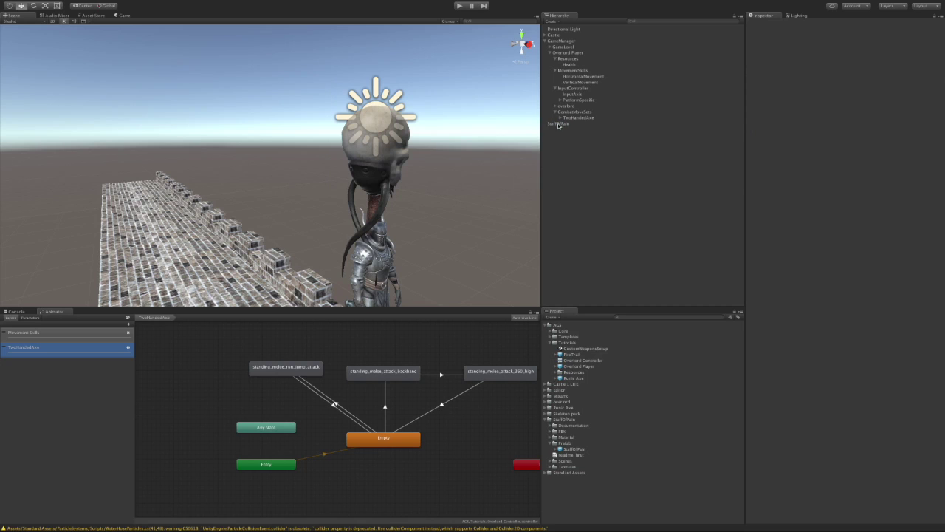
# - Add the Forward Projectile Weapon View script component to the StaffOfPain object
pyautogui.click(560, 124)
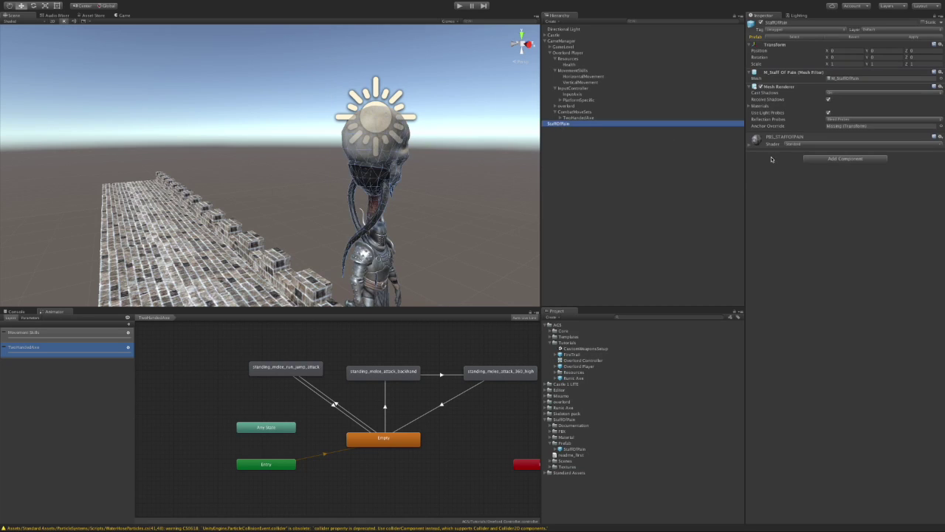
pyautogui.click(820, 159)
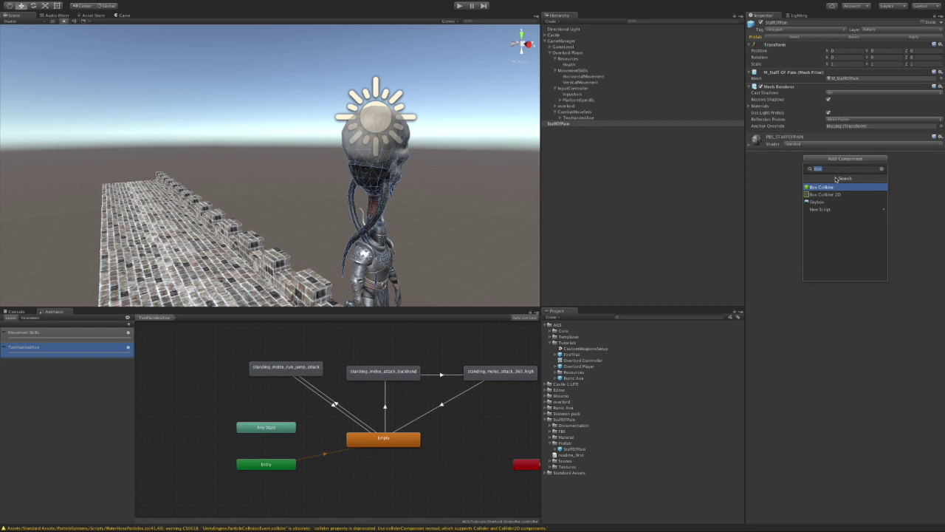
pyautogui.write('for')
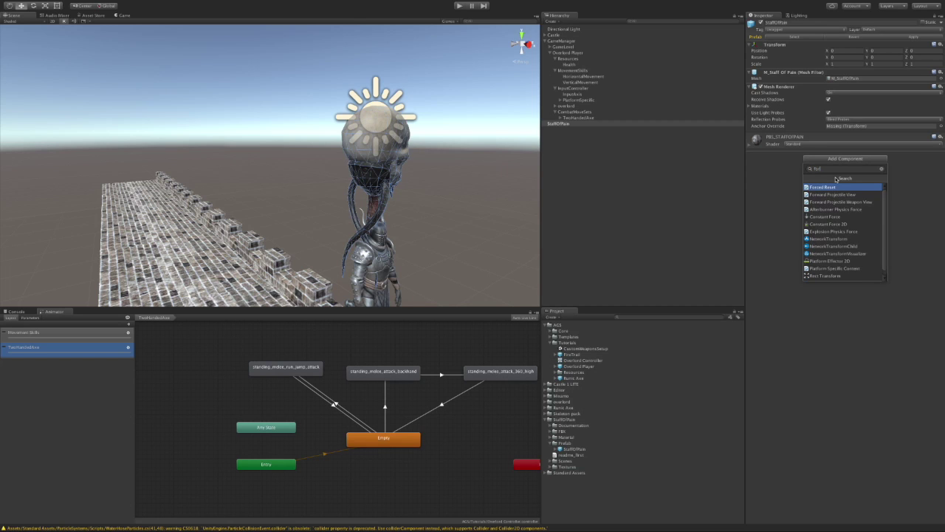
pyautogui.write('w')
pyautogui.press('Down')
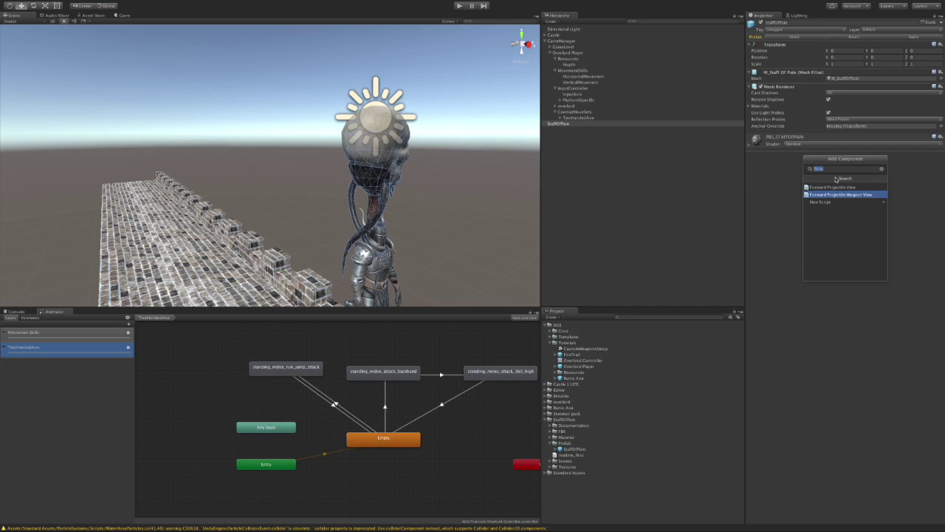
pyautogui.press('Return')
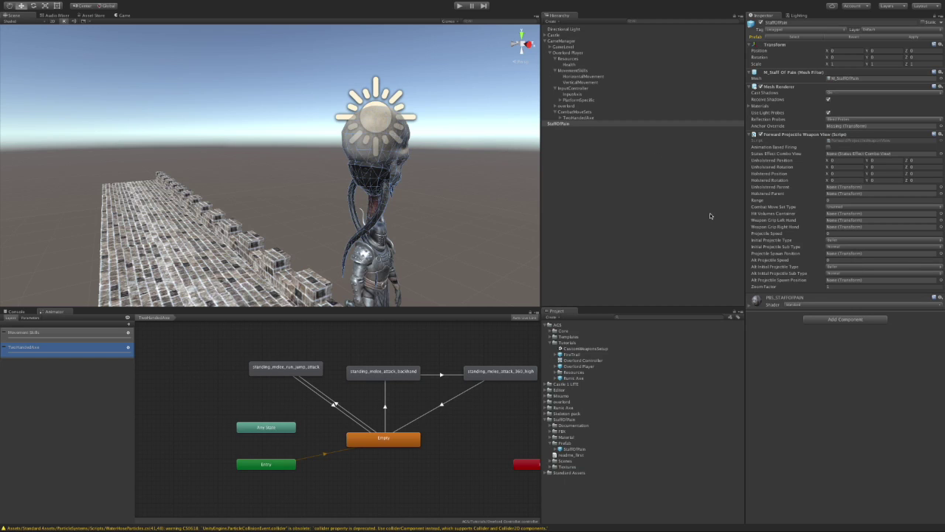
# - Create an empty child object under StaffOfPain and name it HitVolumes
pyautogui.rightClick(570, 124)
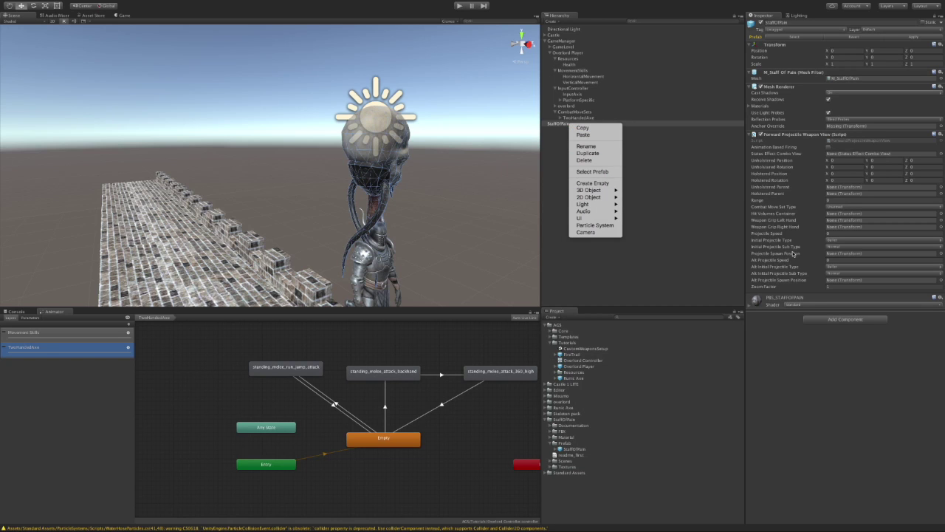
pyautogui.click(599, 184)
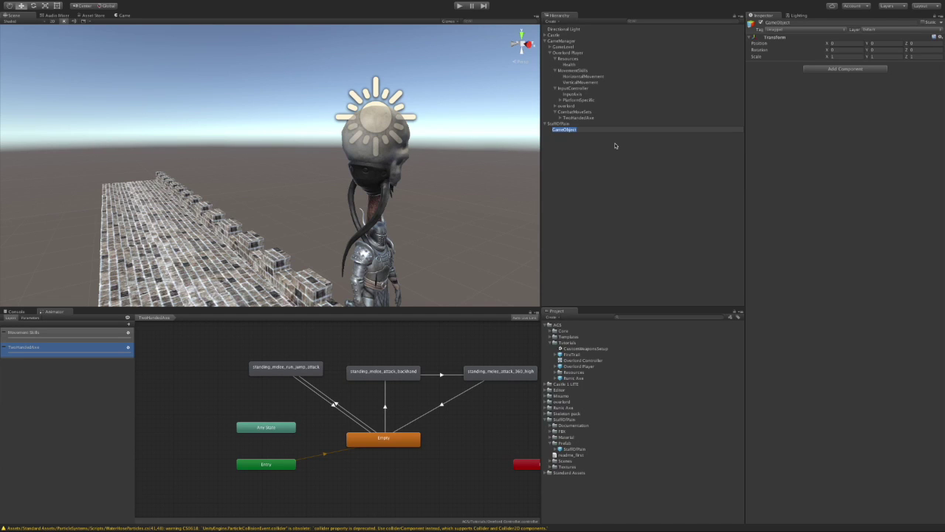
pyautogui.write('HitVolumes')
pyautogui.press('Return')
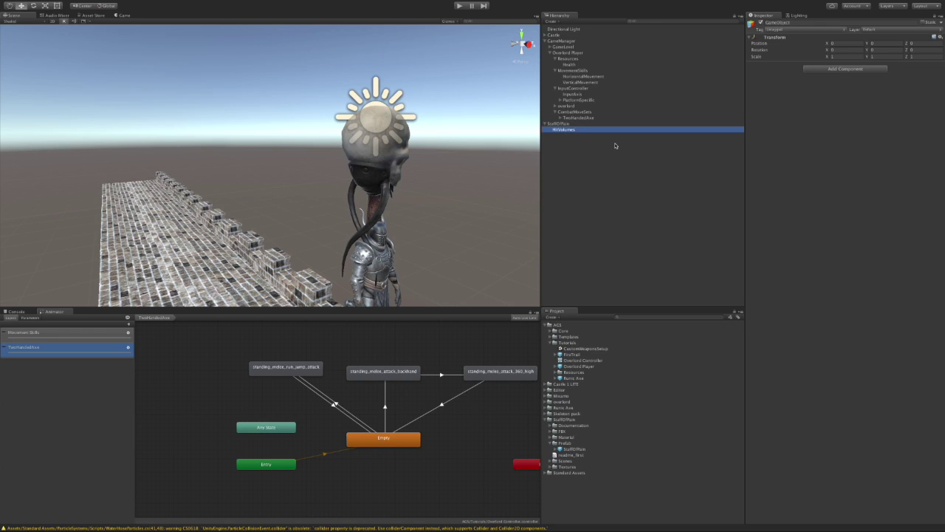
# - Create an empty child object under HitVolumes and name it Skull
pyautogui.rightClick(582, 131)
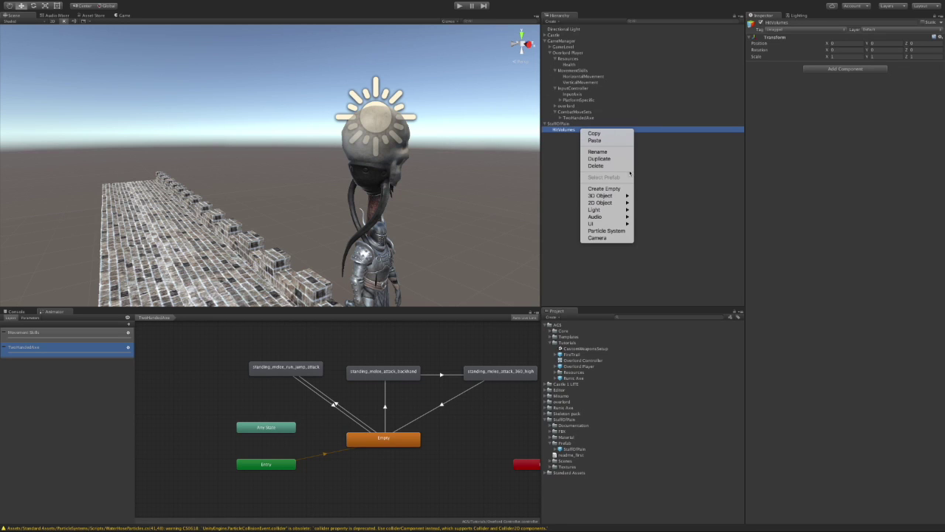
pyautogui.click(616, 189)
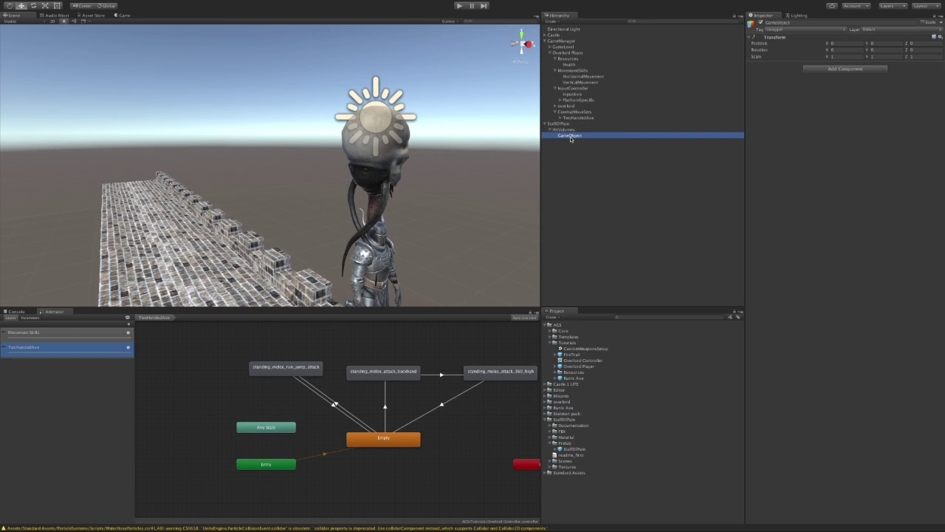
pyautogui.write('Sk')
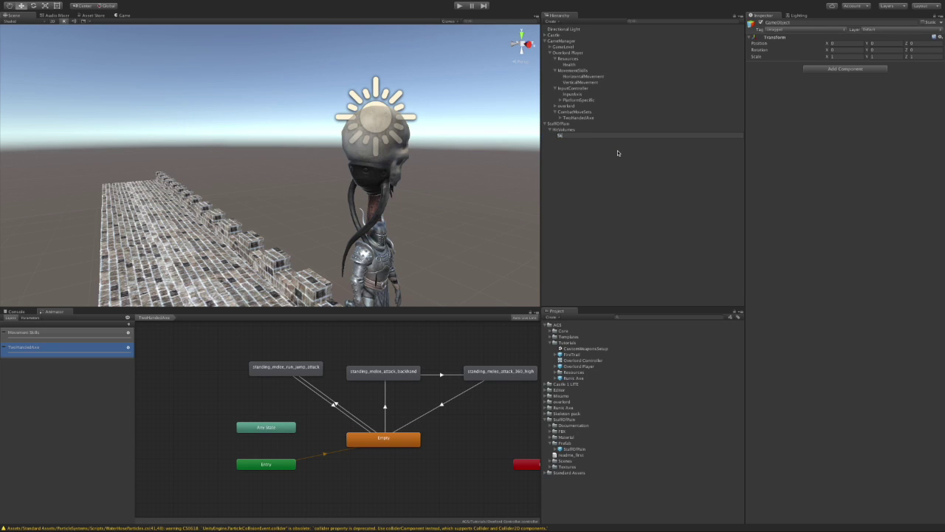
pyautogui.press('Return')
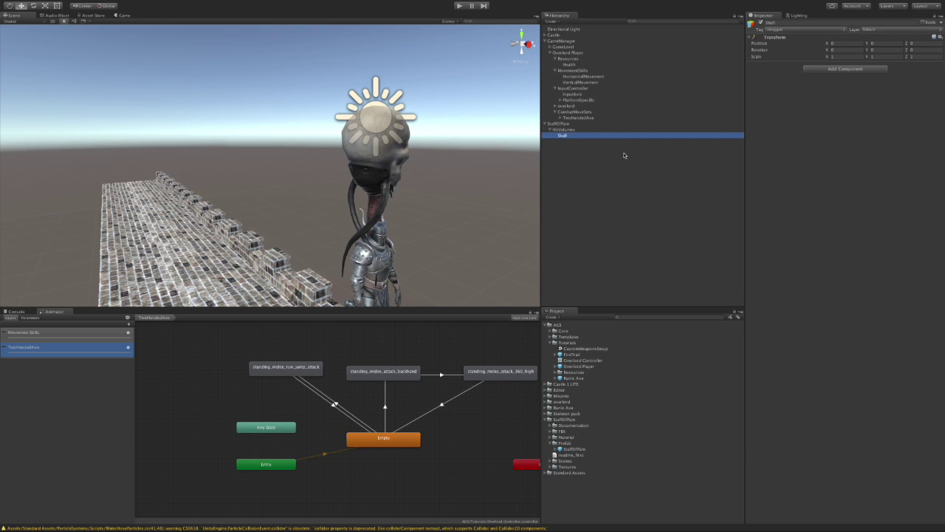
# - Add a Box Collider component to the Skull object
pyautogui.click(826, 71)
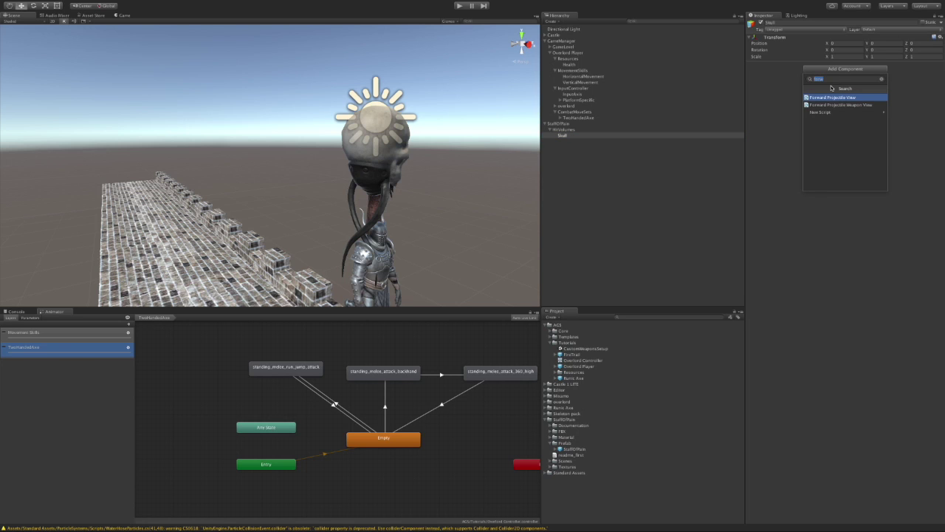
pyautogui.write('box')
pyautogui.press('Return')
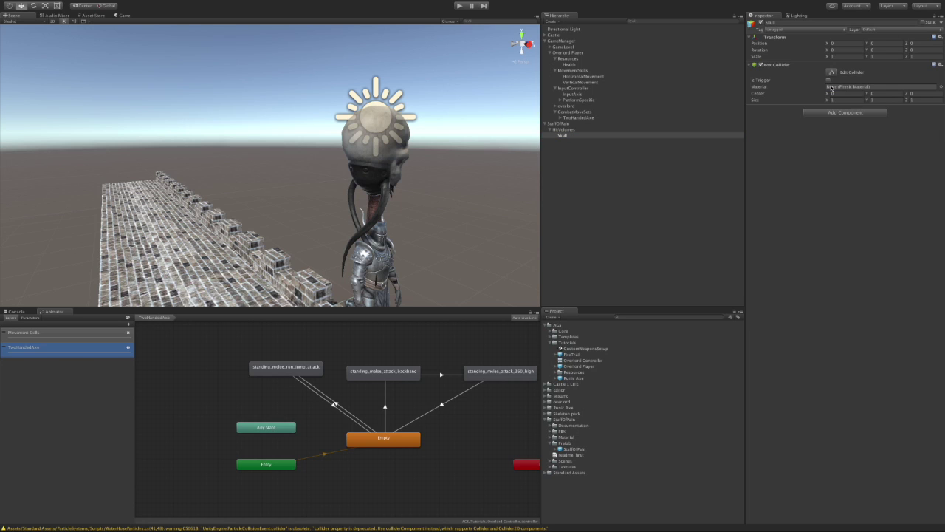
# - Raise the Skull object along the Y axis until its collider surrounds the skull at the staff's tip
pyautogui.scroll(-3, 405, 205)
pyautogui.moveTo(323, 244); pyautogui.dragTo(325, 135)
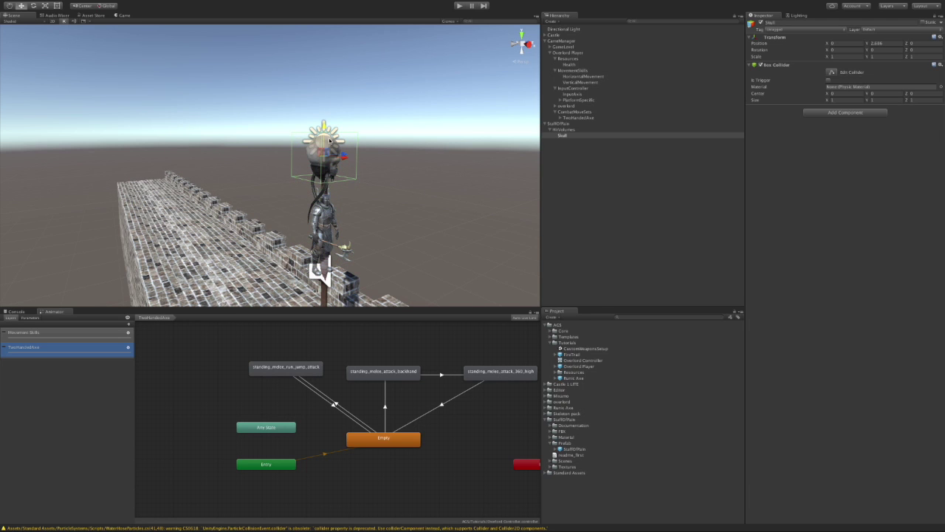
pyautogui.scroll(5, 394, 159)
pyautogui.moveTo(425, 174); pyautogui.dragTo(408, 175, button='right')
pyautogui.press('f')
pyautogui.scroll(-5, 373, 199)
pyautogui.moveTo(374, 199); pyautogui.dragTo(394, 195, button='right')
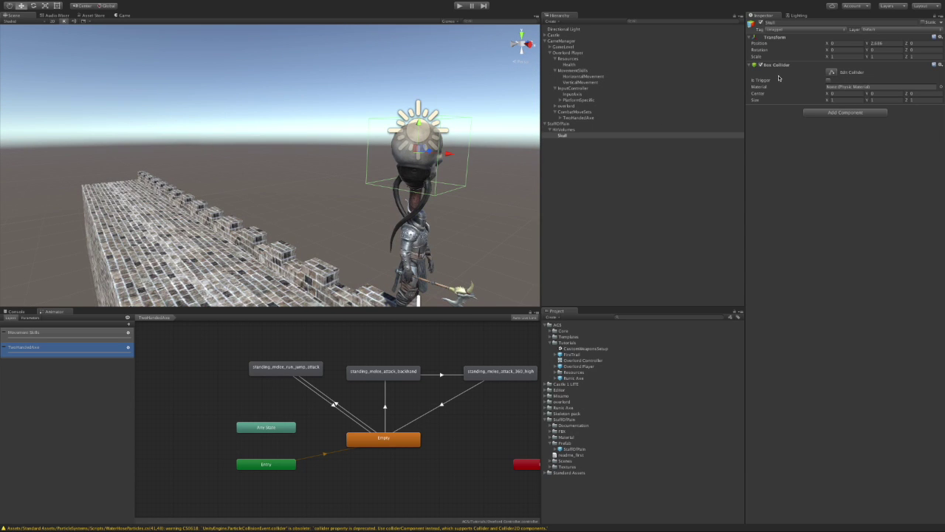
# - Make the Skull object's Box Collider a trigger and add the Hit Volume View script to the object
pyautogui.click(829, 80)
pyautogui.click(829, 113)
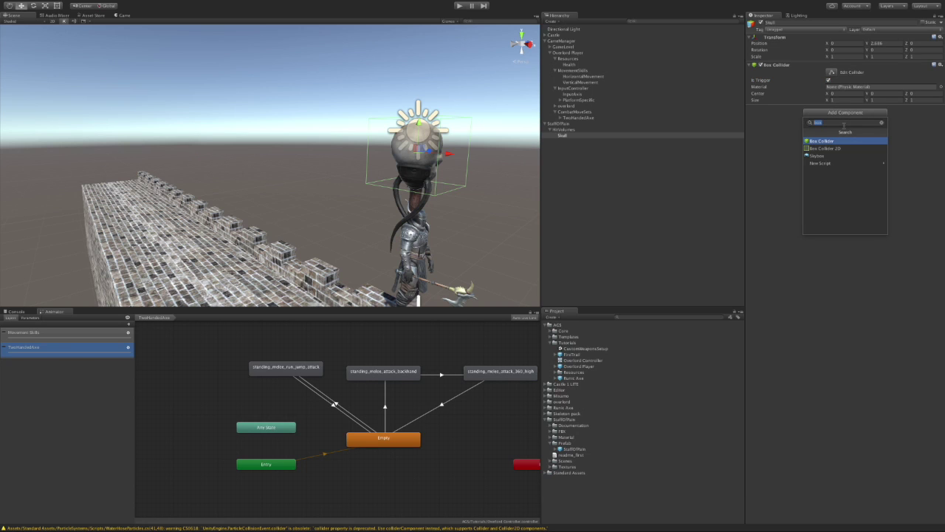
pyautogui.write('hitvol')
pyautogui.press('Return')
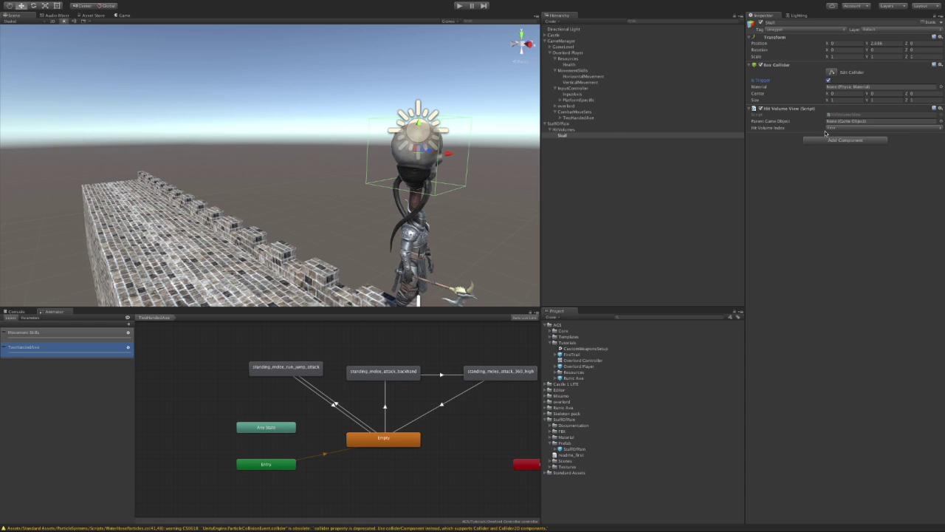
# - On StaffOfPain, assign HitVolumes as the Hit Volumes Container and Skull as the Projectile Spawn Position
pyautogui.click(560, 124)
pyautogui.moveTo(563, 130); pyautogui.dragTo(843, 216)
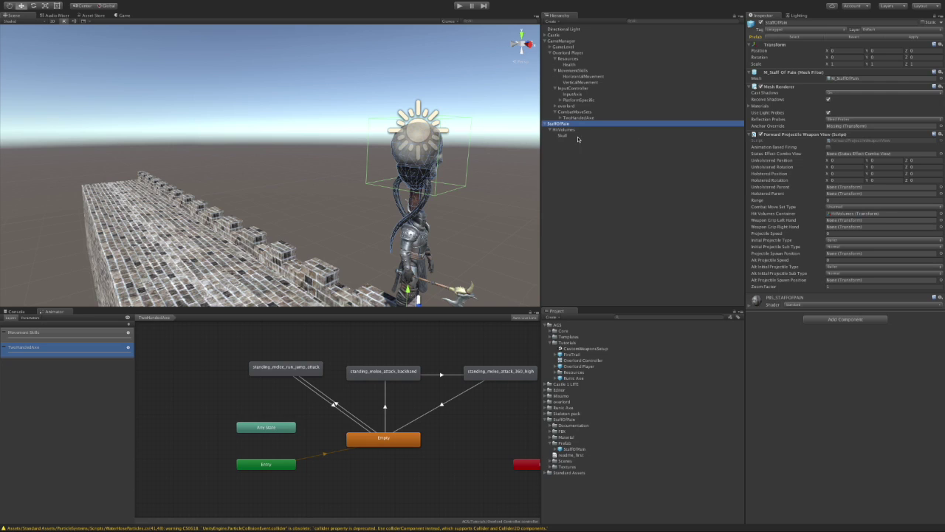
pyautogui.moveTo(566, 136); pyautogui.dragTo(860, 254)
# - Set the StaffOfPain scale to 0.25 on the X, Y and Z axes
pyautogui.keyDown('alt'); pyautogui.moveTo(468, 251); pyautogui.dragTo(434, 243); pyautogui.keyUp('alt')
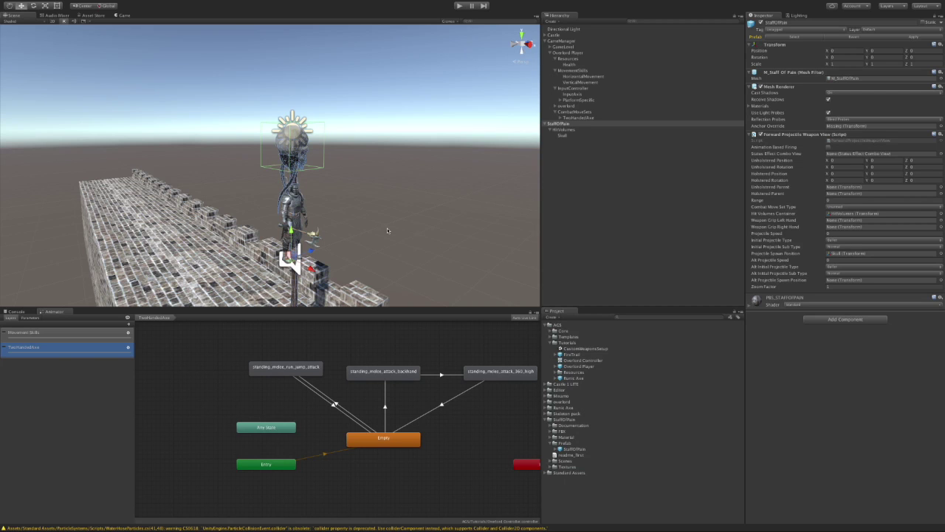
pyautogui.click(848, 65)
pyautogui.write('0.25')
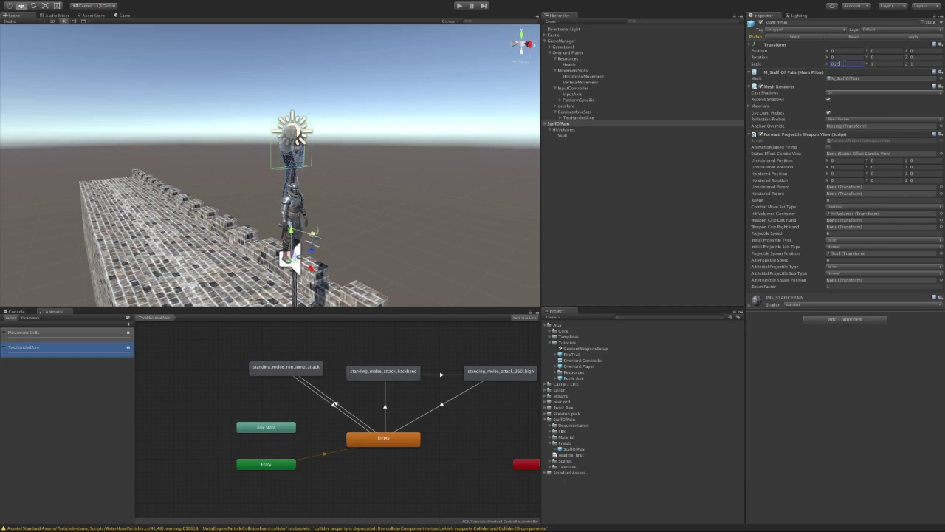
pyautogui.press('Return')
pyautogui.press('super+c')
pyautogui.click(885, 65)
pyautogui.press('super+v')
pyautogui.press('Tab')
pyautogui.press('super+v')
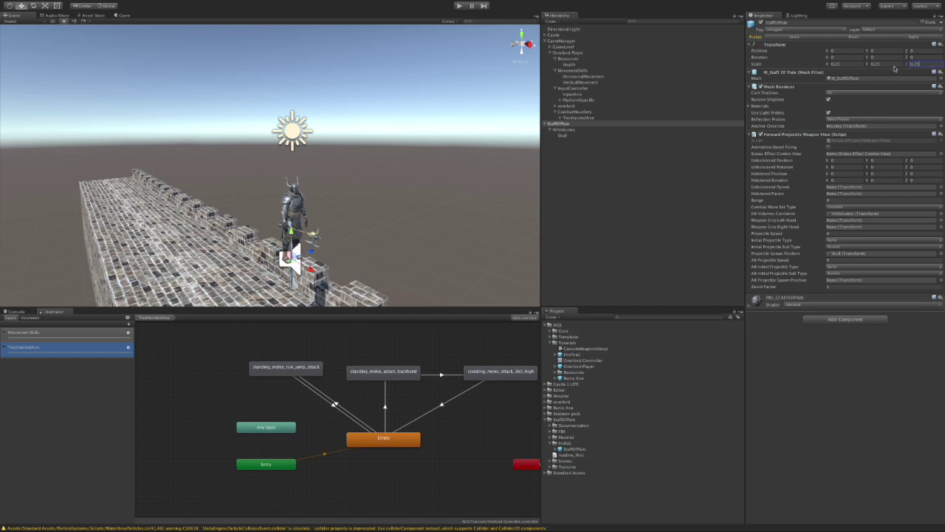
# - Move the staff up and behind the character's back, to about Y 0.8 and Z -0.2
pyautogui.scroll(5, 376, 237)
pyautogui.moveTo(375, 238)
pyautogui.mouseDown(button='middle')
pyautogui.moveTo(379, 197)
pyautogui.moveTo(379, 224)
pyautogui.mouseUp(button='middle')
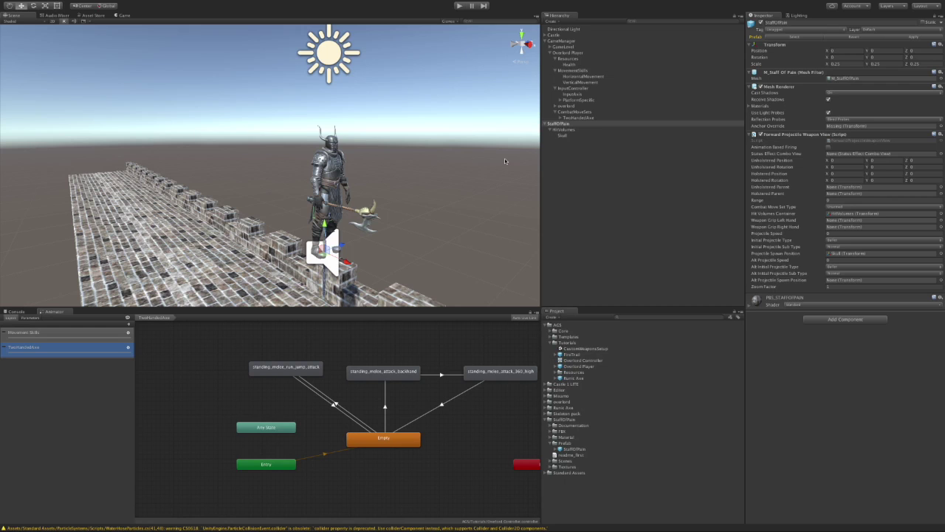
pyautogui.moveTo(326, 222); pyautogui.dragTo(325, 171)
pyautogui.moveTo(347, 199); pyautogui.dragTo(333, 200)
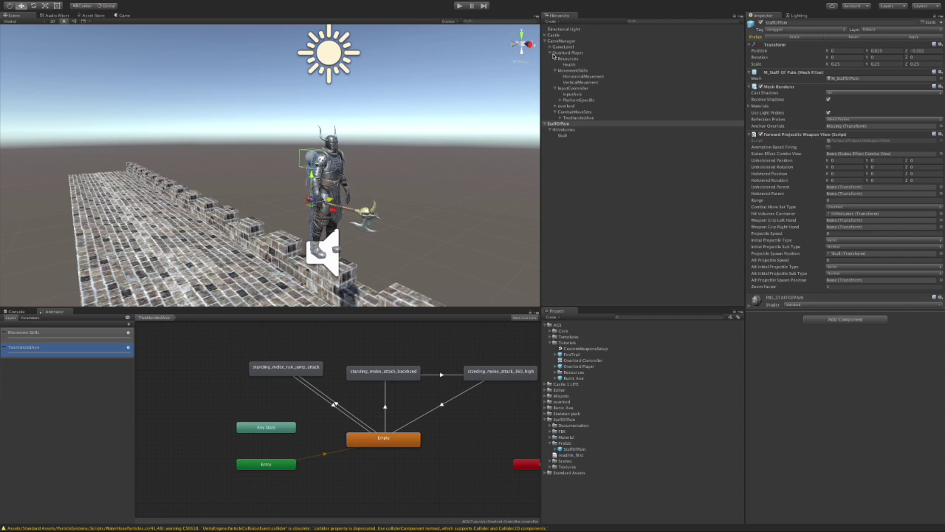
# - Create an empty child object under Overlord Player and name it WeaponContainer
pyautogui.click(558, 105)
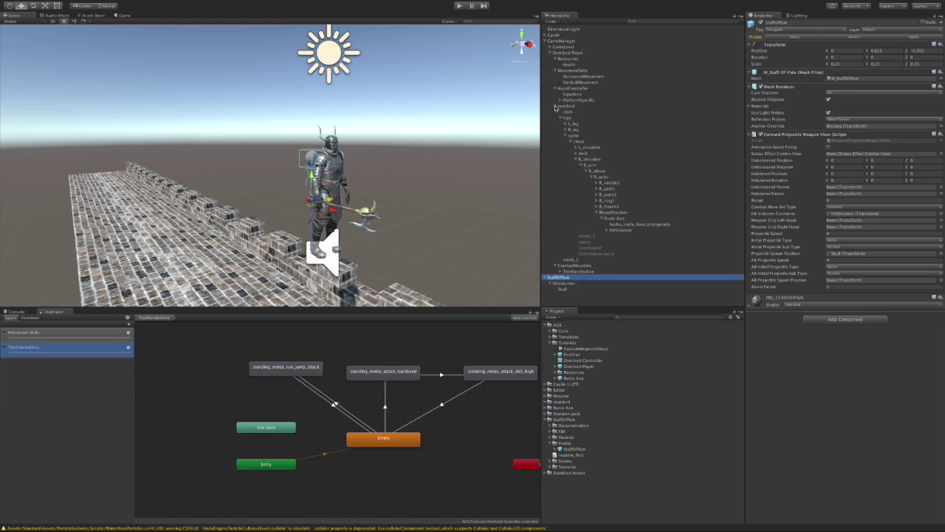
pyautogui.click(614, 219)
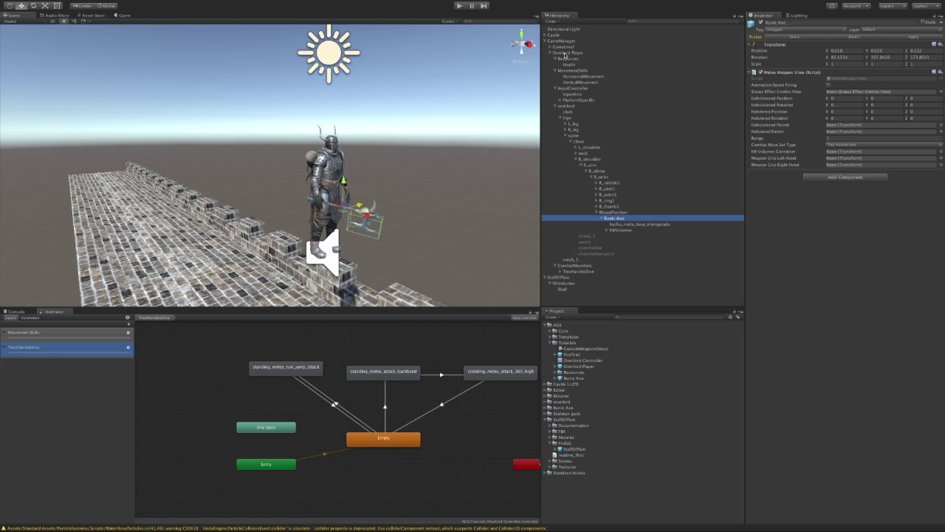
pyautogui.rightClick(565, 55)
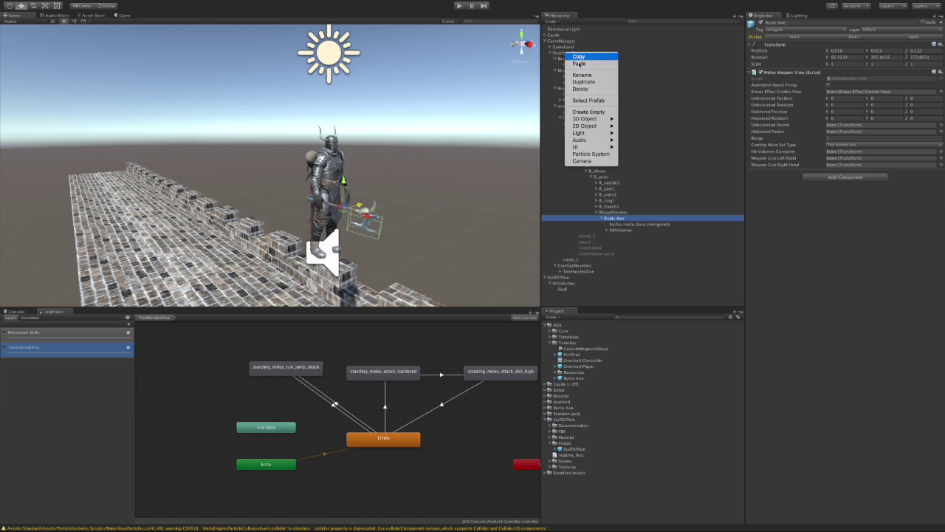
pyautogui.click(589, 112)
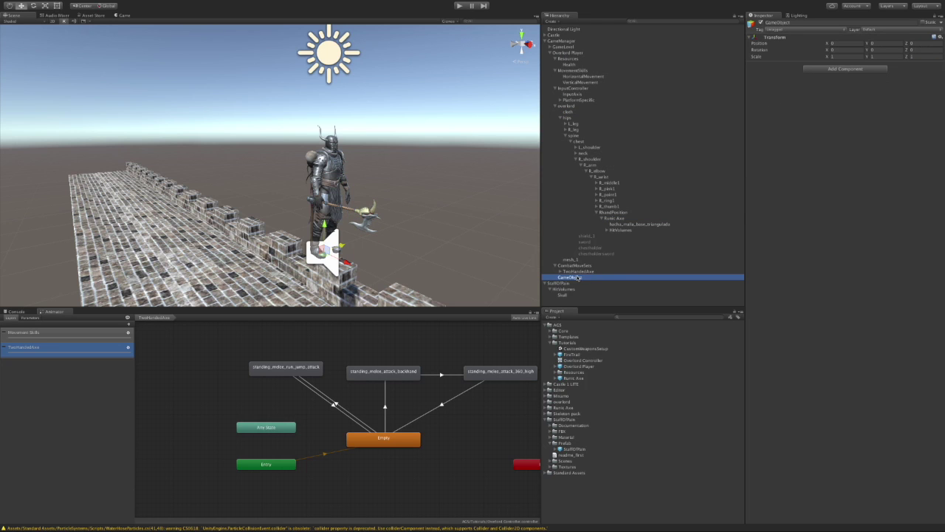
pyautogui.write('We')
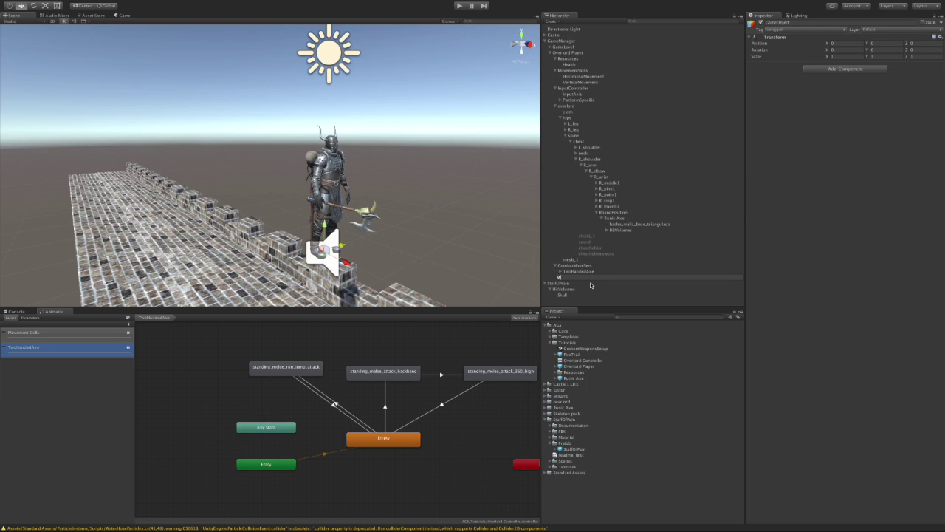
pyautogui.write('aponContainer')
pyautogui.press('Return')
pyautogui.moveTo(583, 278); pyautogui.dragTo(568, 54)
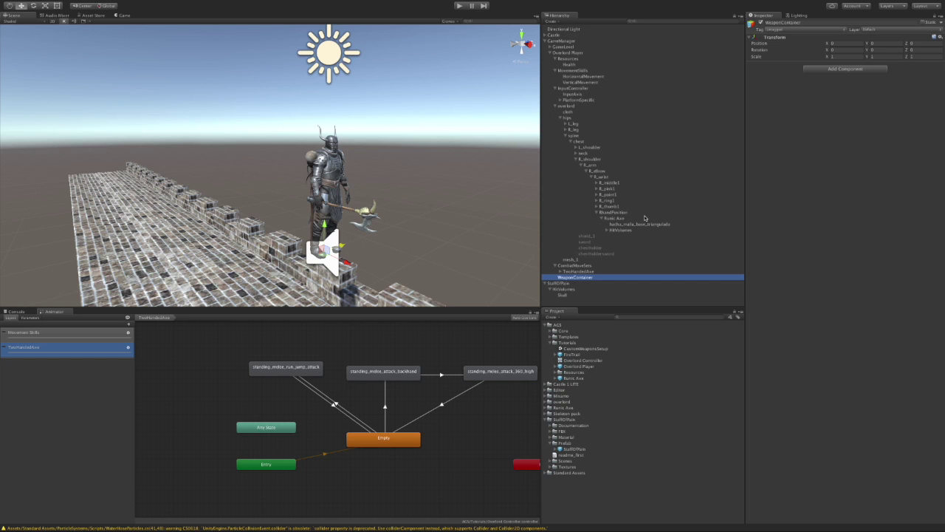
# - In Overlord Player's Player View, assign WeaponContainer as the Weapons Container and set the Weapon Views size to 0
pyautogui.click(565, 53)
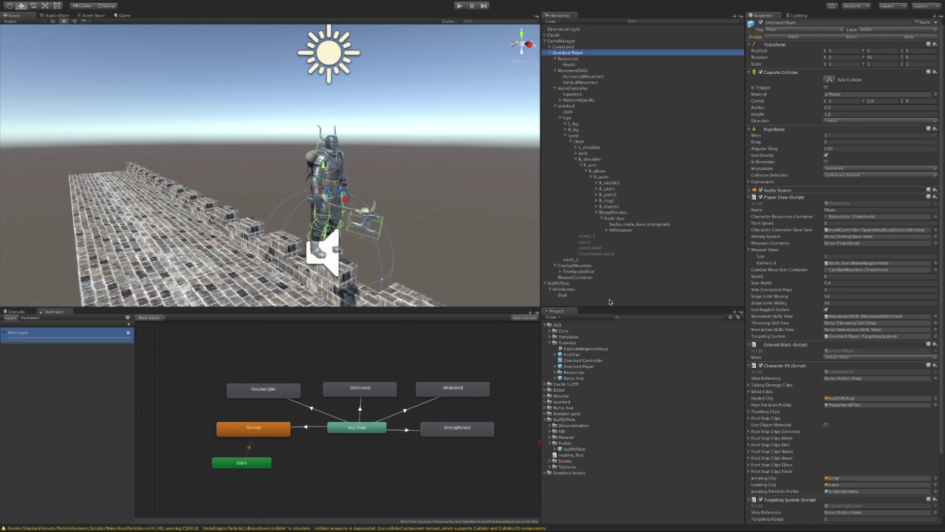
pyautogui.moveTo(573, 278); pyautogui.dragTo(847, 249)
pyautogui.click(828, 256)
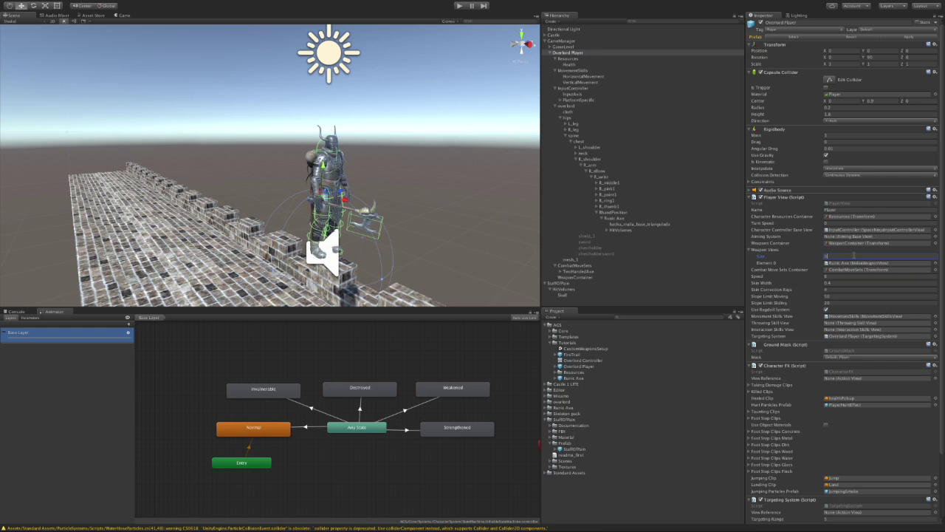
pyautogui.write('0')
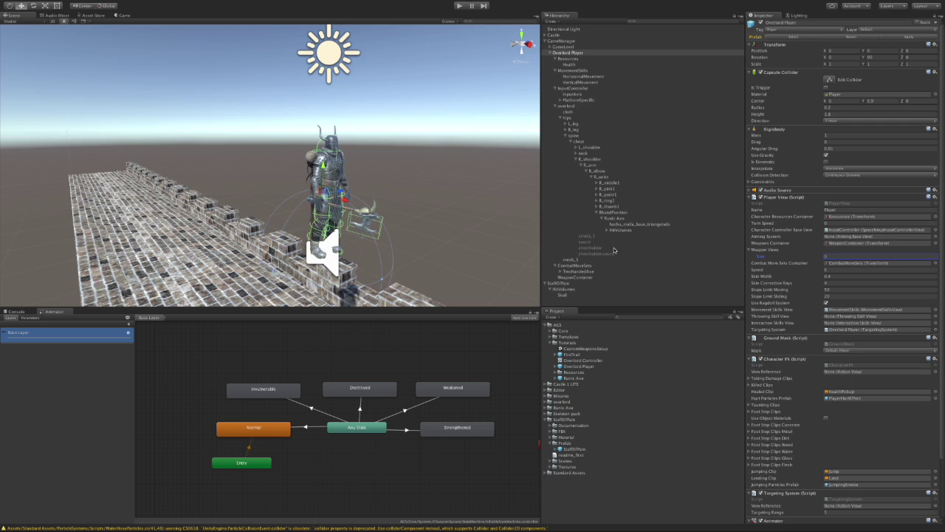
# - On Runic Axe, assign RHandPosition as the Unholstered Parent and WeaponContainer as the Holstered Parent
pyautogui.click(613, 218)
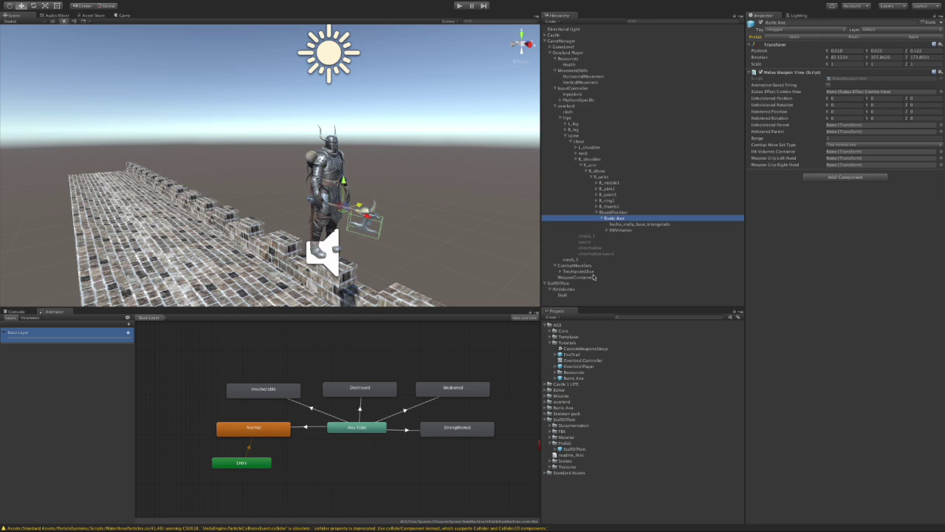
pyautogui.moveTo(580, 279); pyautogui.dragTo(835, 133)
pyautogui.moveTo(619, 214); pyautogui.dragTo(837, 127)
# - Copy the Runic Axe's X, Y and Z transform position into its Unholstered Position, with X 0.018 and Z 0.122
pyautogui.click(848, 50)
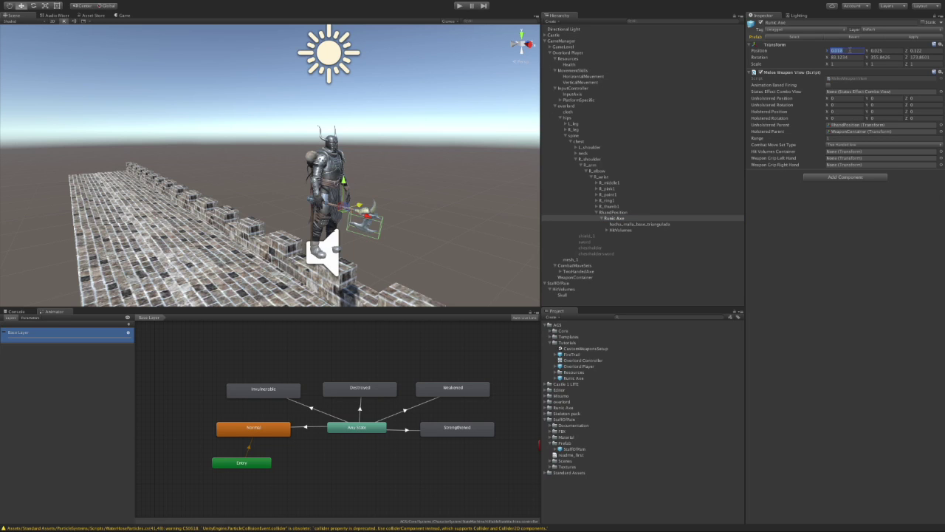
pyautogui.click(842, 99)
pyautogui.write('0.018')
pyautogui.click(886, 51)
pyautogui.hotkey('ctrl', 'c')
pyautogui.click(879, 98)
pyautogui.hotkey('ctrl', 'v')
pyautogui.click(919, 51)
pyautogui.hotkey('ctrl', 'c')
pyautogui.click(919, 99)
pyautogui.hotkey('ctrl', 'v')
# - Copy the whole-degree X, Y and Z values of the Runic Axe's transform rotation into its Unholstered Rotation
pyautogui.click(928, 58)
pyautogui.click(919, 57)
pyautogui.moveTo(919, 57); pyautogui.dragTo(909, 57)
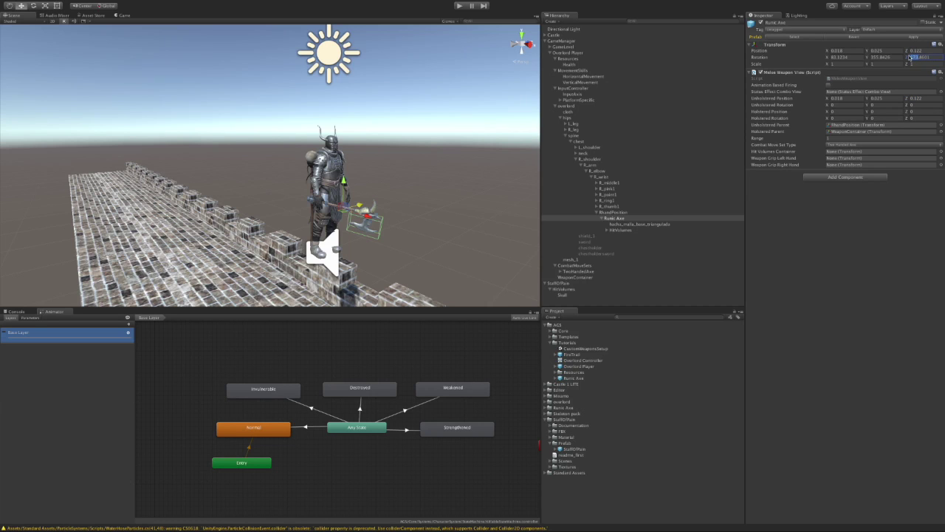
pyautogui.hotkey('ctrl', 'c')
pyautogui.click(913, 107)
pyautogui.hotkey('ctrl', 'v')
pyautogui.moveTo(879, 57); pyautogui.dragTo(872, 57)
pyautogui.hotkey('ctrl', 'c')
pyautogui.click(879, 105)
pyautogui.hotkey('ctrl', 'v')
pyautogui.moveTo(836, 57); pyautogui.dragTo(830, 57)
pyautogui.hotkey('ctrl', 'c')
pyautogui.click(837, 105)
pyautogui.hotkey('ctrl', 'v')
# - Move Runic Axe under WeaponContainer, applying the changes to the prefab, and deactivate the axe
pyautogui.moveTo(618, 221); pyautogui.dragTo(595, 278)
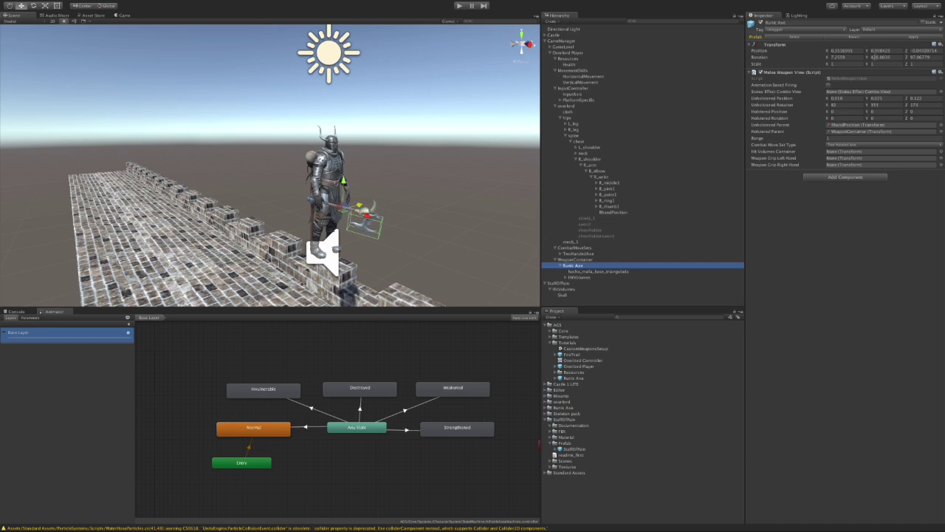
pyautogui.click(906, 38)
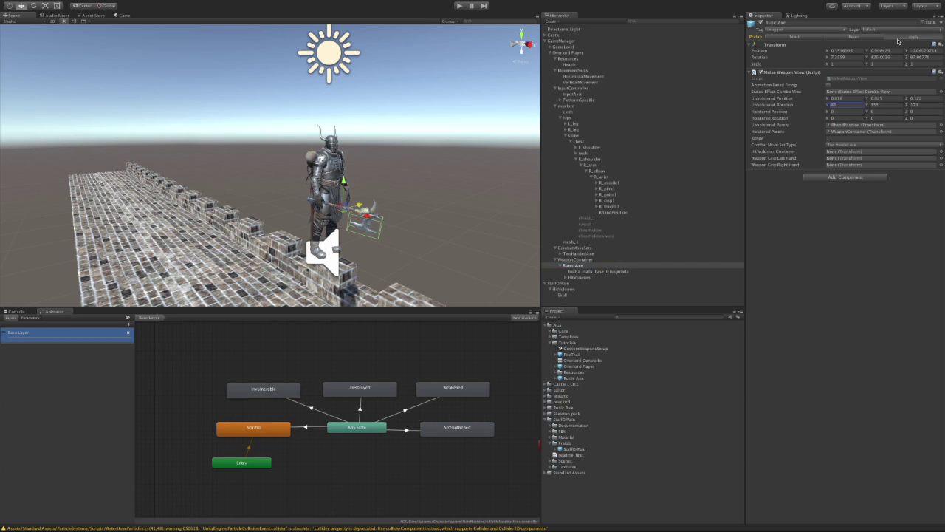
pyautogui.click(762, 23)
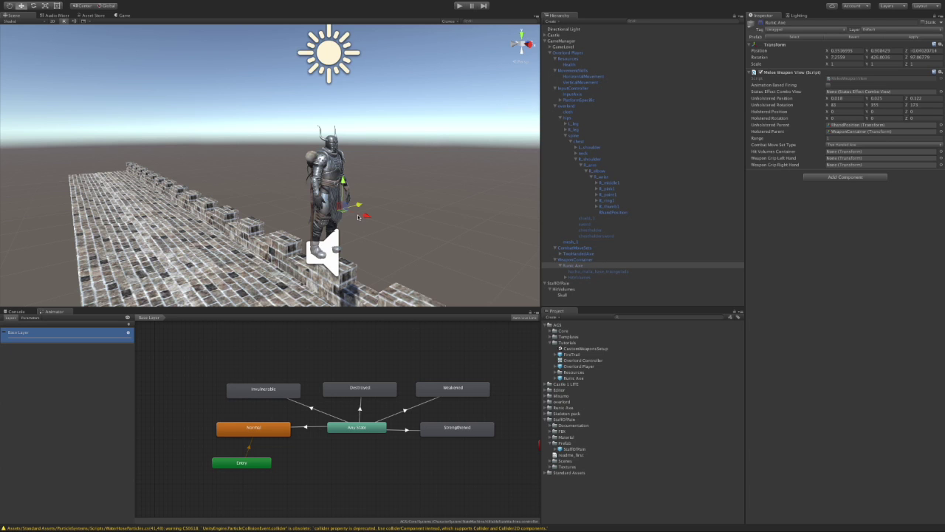
pyautogui.scroll(3, 296, 207)
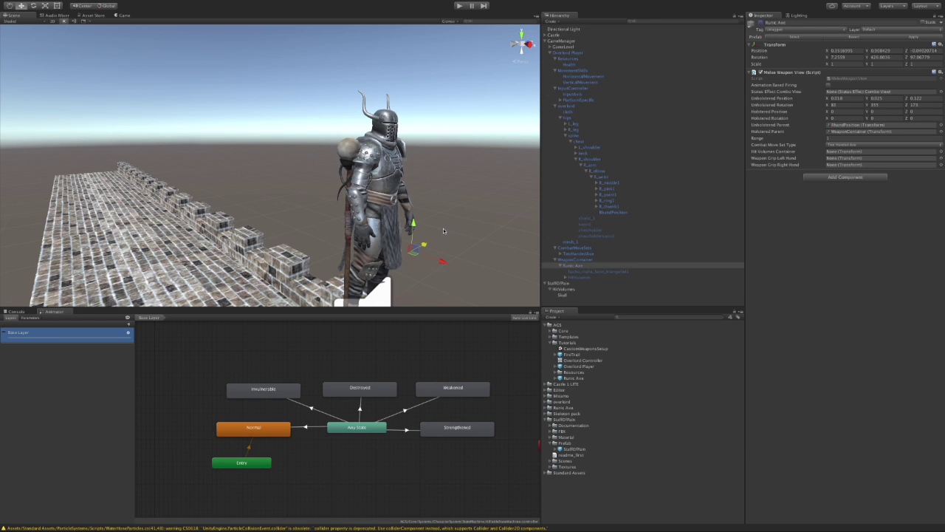
pyautogui.press('e')
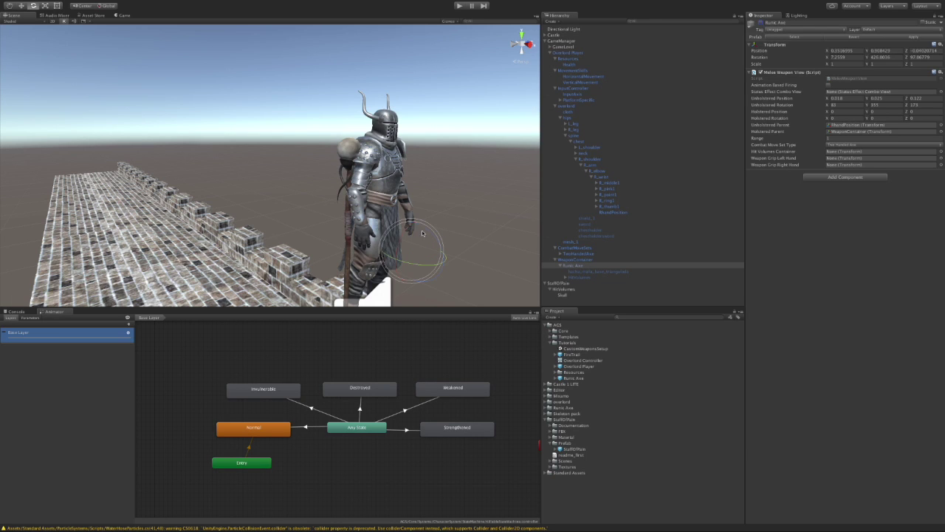
pyautogui.moveTo(415, 264); pyautogui.dragTo(369, 253)
pyautogui.hotkey('ctrl', 'z')
# - Rotate StaffOfPain to about X 73 and Y 84 degrees and move it into the character's right hand
pyautogui.click(561, 283)
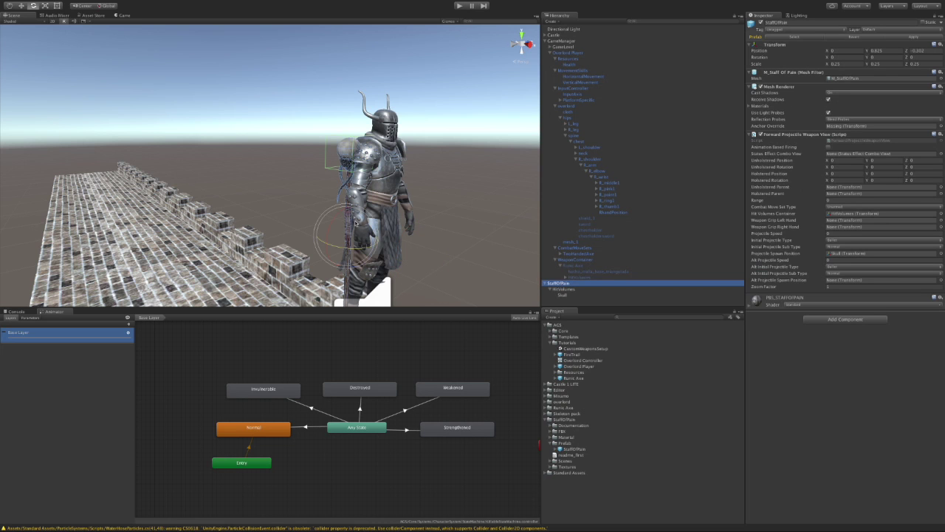
pyautogui.moveTo(364, 246); pyautogui.dragTo(291, 236)
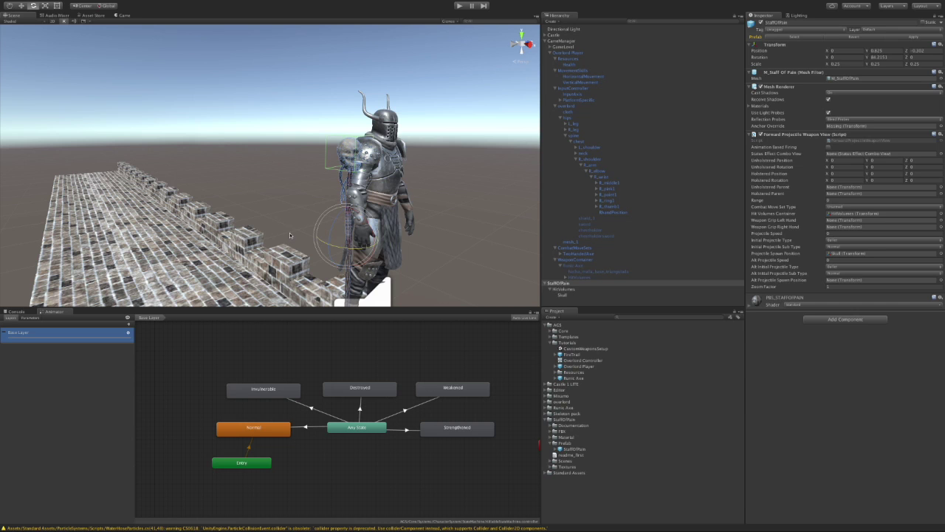
pyautogui.moveTo(368, 228); pyautogui.dragTo(408, 286)
pyautogui.press('w')
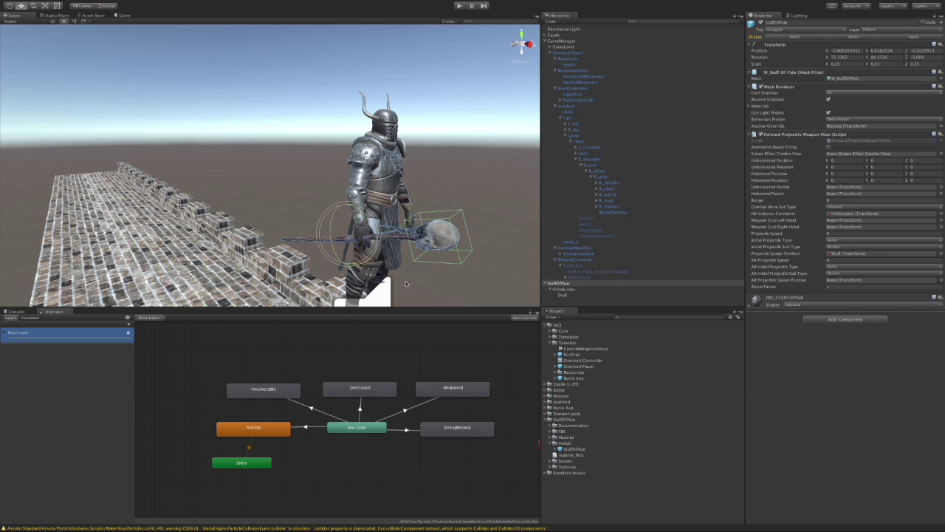
pyautogui.moveTo(364, 230); pyautogui.dragTo(368, 229)
pyautogui.keyDown('alt'); pyautogui.moveTo(368, 266); pyautogui.dragTo(457, 242); pyautogui.keyUp('alt')
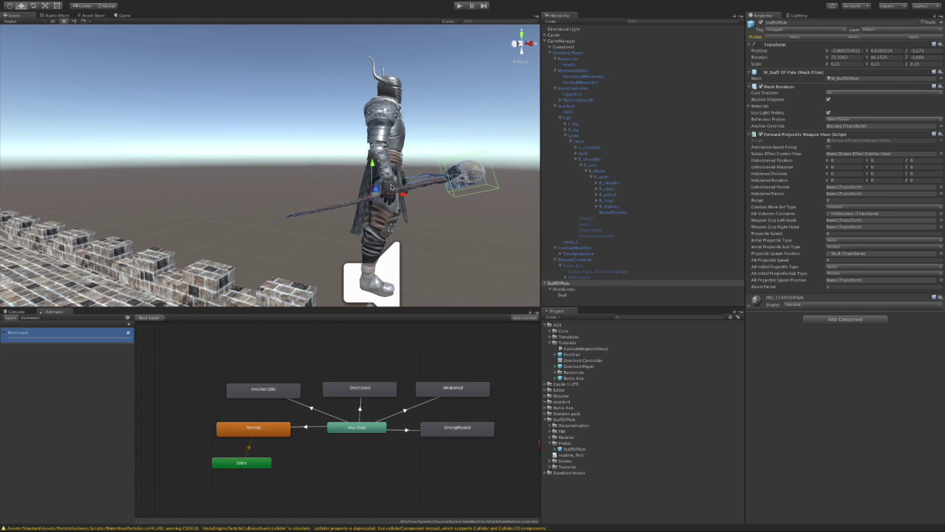
pyautogui.moveTo(371, 163); pyautogui.dragTo(371, 162)
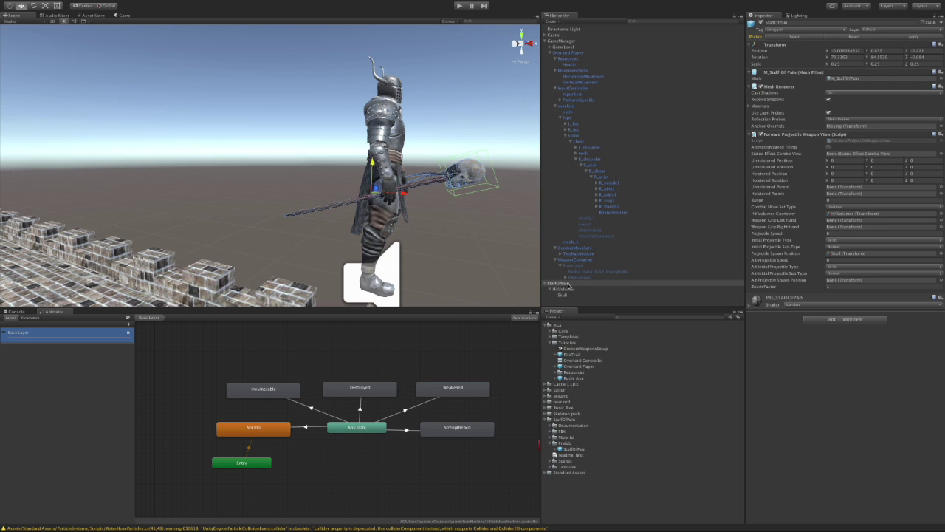
# - Parent StaffOfPain to RHandPosition, shorten its X position to 0.083 and copy that value into Unholstered Position X
pyautogui.moveTo(567, 285); pyautogui.dragTo(618, 216)
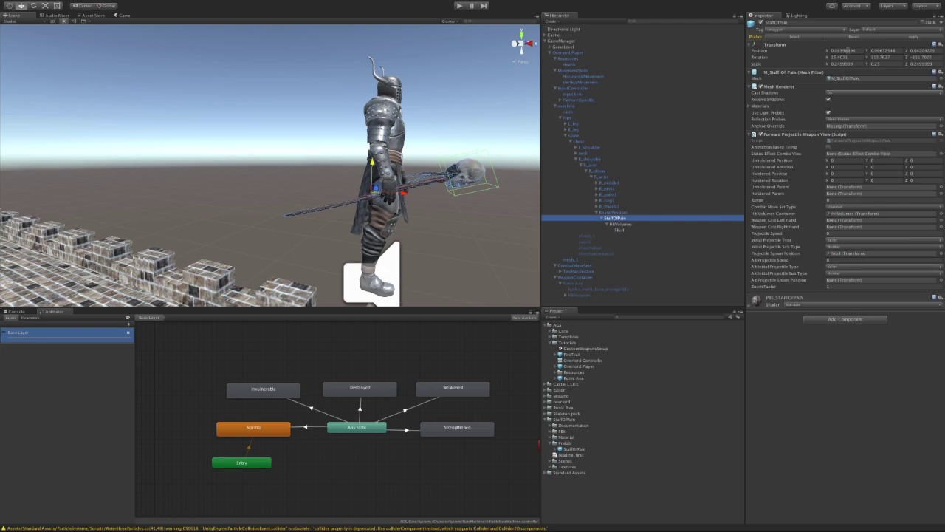
pyautogui.click(843, 51)
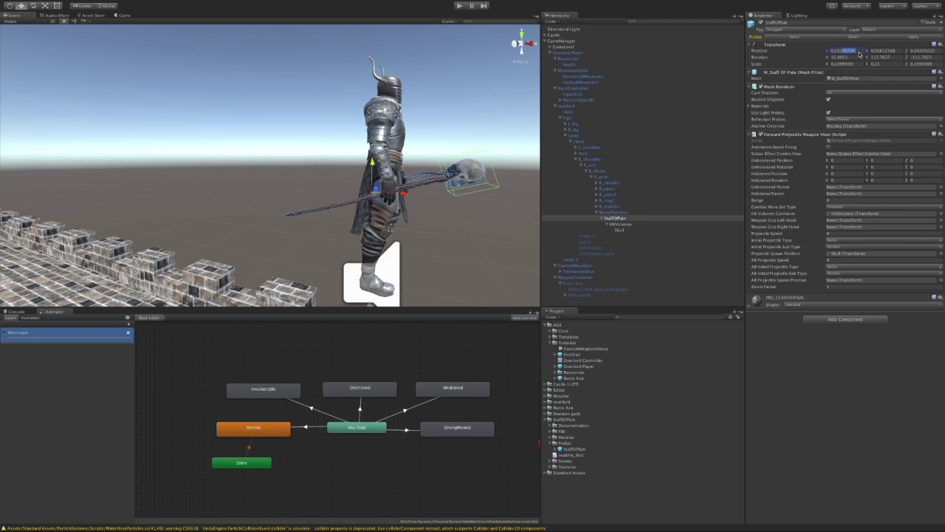
pyautogui.press('BackSpace')
pyautogui.press('Return')
pyautogui.click(839, 160)
pyautogui.hotkey('ctrl', 'v')
# - Shorten the staff's position to Y 0.06 and Z 0.042 and copy both values into its Unholstered Position
pyautogui.moveTo(879, 50); pyautogui.dragTo(917, 56)
pyautogui.press('BackSpace')
pyautogui.press('Return')
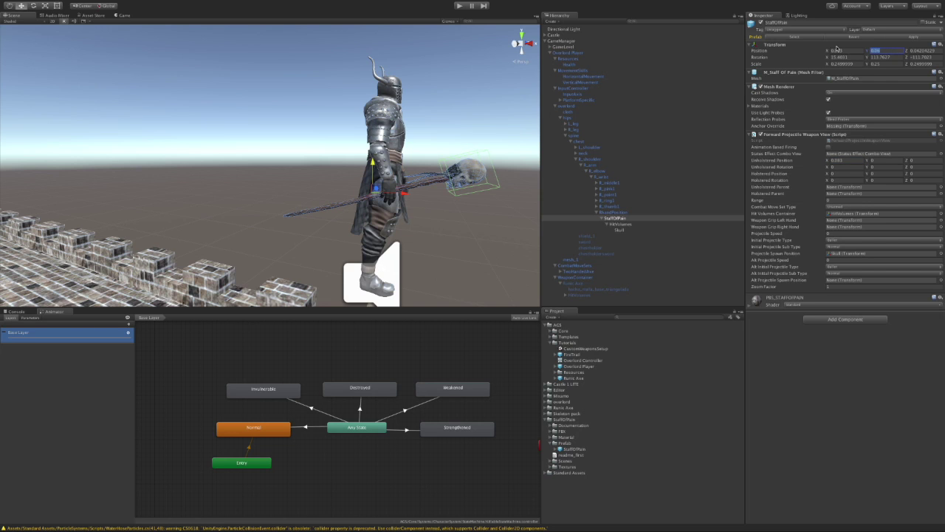
pyautogui.click(878, 160)
pyautogui.hotkey('ctrl', 'v')
pyautogui.moveTo(920, 50); pyautogui.dragTo(938, 51)
pyautogui.press('BackSpace')
pyautogui.press('Return')
pyautogui.click(921, 161)
pyautogui.hotkey('ctrl', 'v')
# - Round the staff's rotation to X 15, Y 113 and Z -111 and copy the values into its Unholstered Rotation
pyautogui.click(923, 57)
pyautogui.click(922, 170)
pyautogui.hotkey('ctrl', 'v')
pyautogui.doubleClick(884, 57)
pyautogui.press('BackSpace')
pyautogui.moveTo(896, 58); pyautogui.dragTo(849, 57)
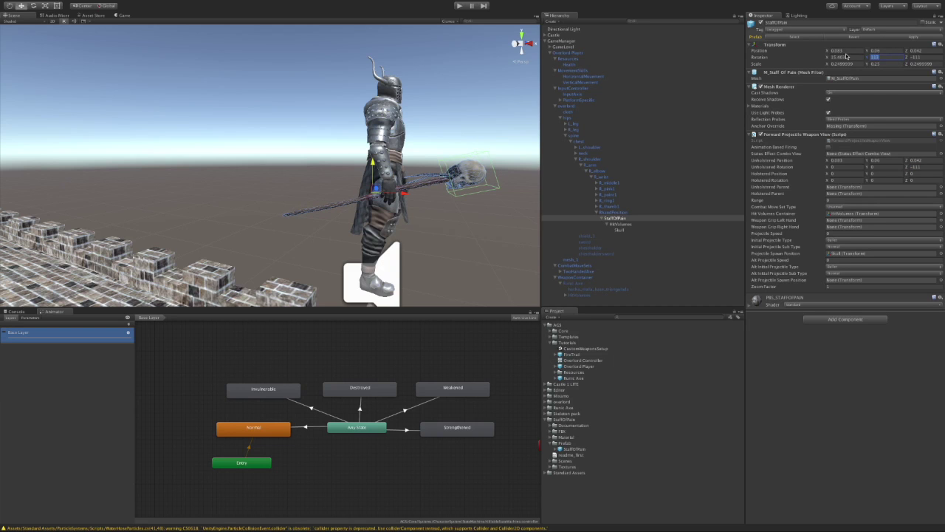
pyautogui.click(877, 167)
pyautogui.hotkey('ctrl', 'v')
pyautogui.moveTo(839, 57); pyautogui.dragTo(797, 55)
pyautogui.press('BackSpace')
pyautogui.click(839, 166)
pyautogui.hotkey('ctrl', 'v')
# - On StaffOfPain, assign RHandPosition as the Unholstered Parent and WeaponContainer as the Holstered Parent
pyautogui.moveTo(581, 280); pyautogui.dragTo(838, 193)
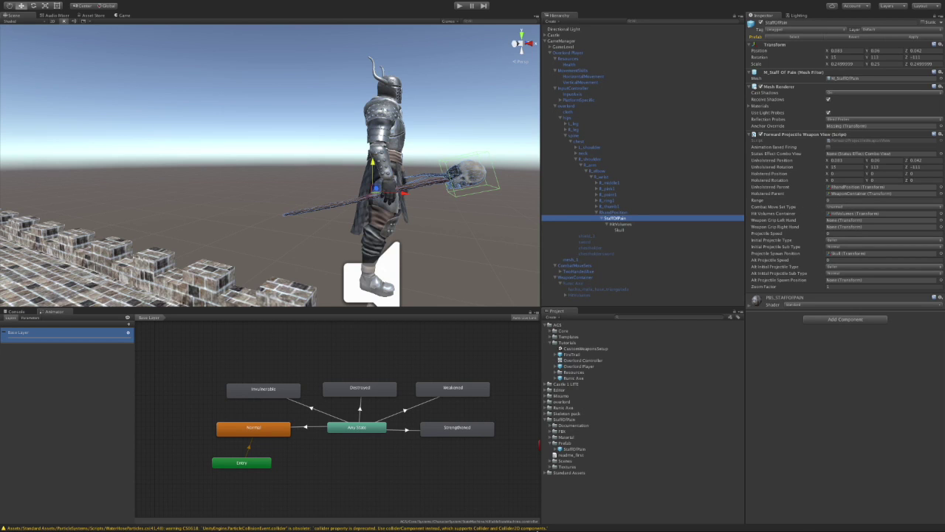
# - Switch to MonoDevelop and add Staff after TwoHandedAxe in the CombatMoveSetType enum of Enums.cs
pyautogui.moveTo(630, 517)
pyautogui.click(680, 516)
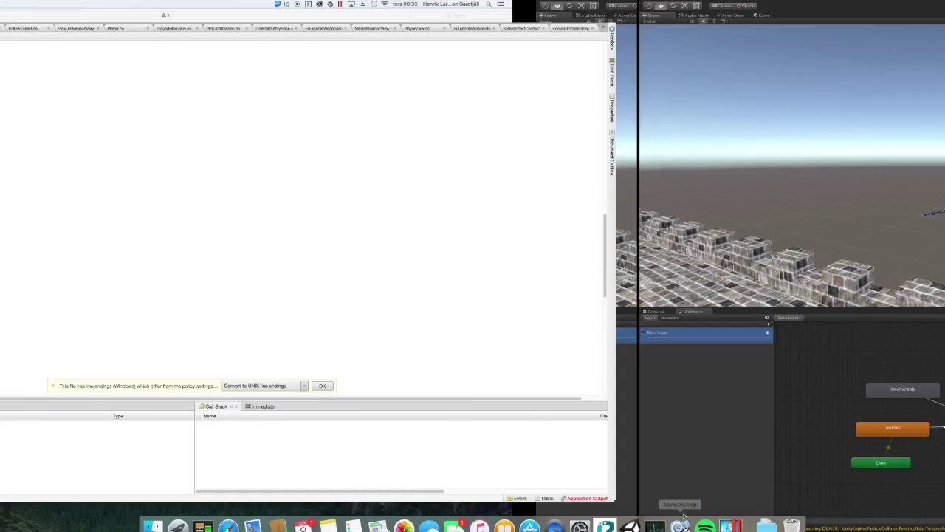
pyautogui.click(430, 206)
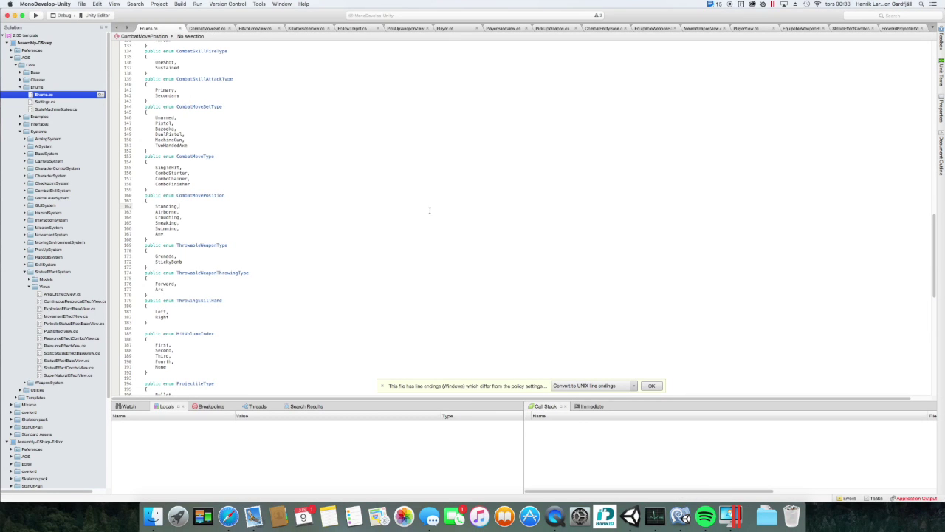
pyautogui.click(192, 144)
pyautogui.write(',')
pyautogui.press('Return')
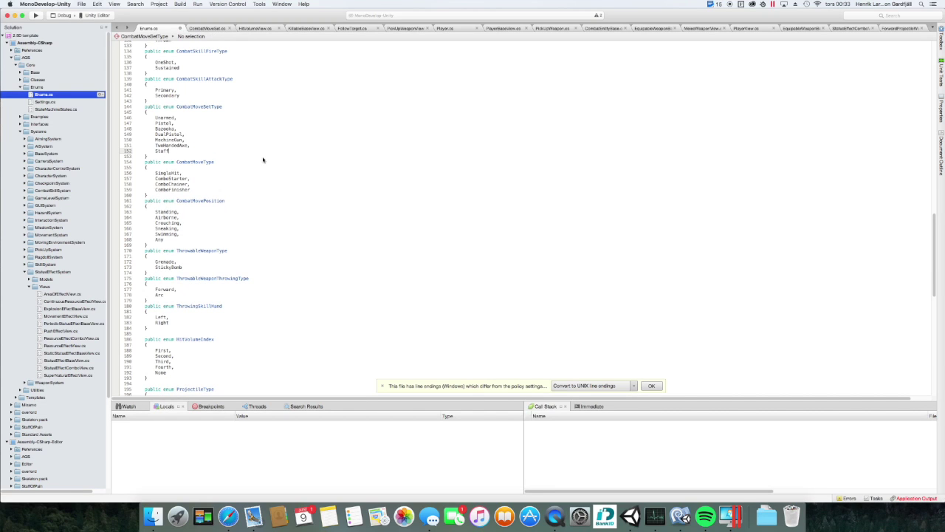
# - Switch to Unity, set StaffOfPain's Combat Move Set Type to Staff and review its Initial Projectile Type options
pyautogui.press('super+Tab')
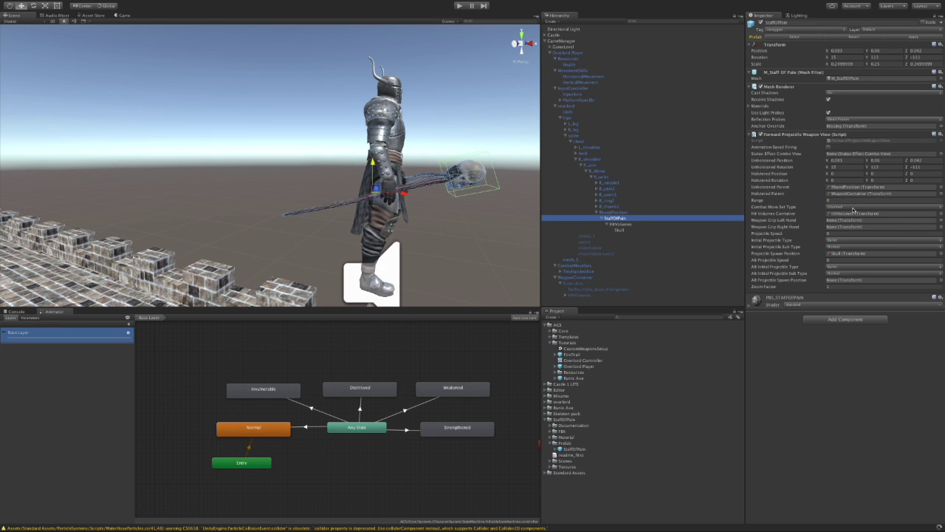
pyautogui.click(852, 208)
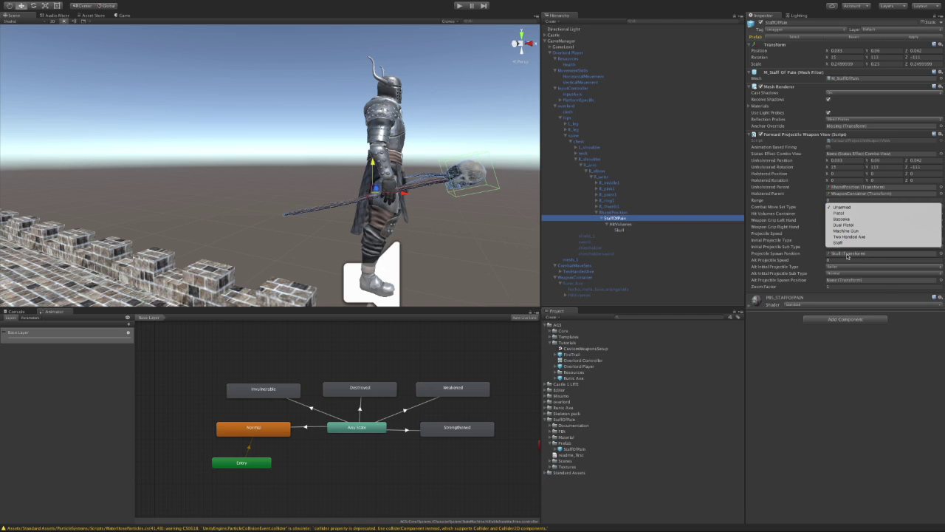
pyautogui.click(840, 244)
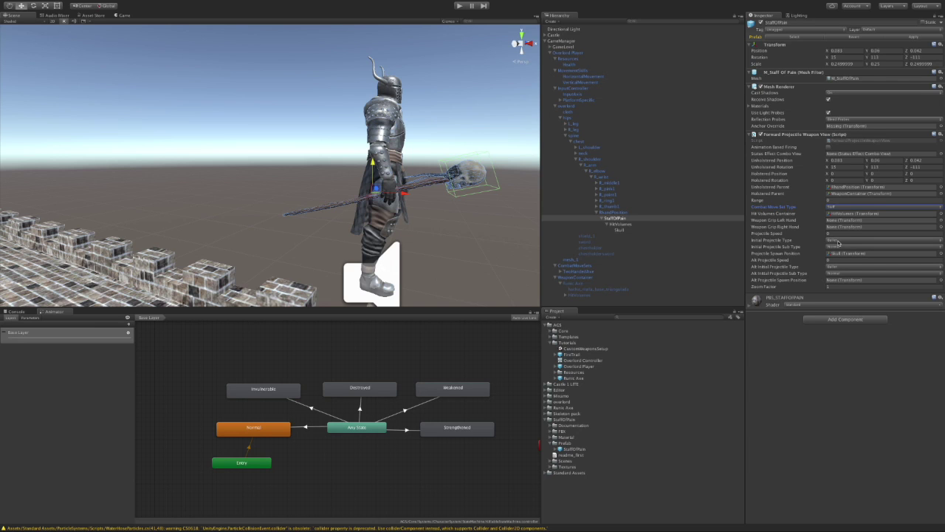
pyautogui.click(837, 241)
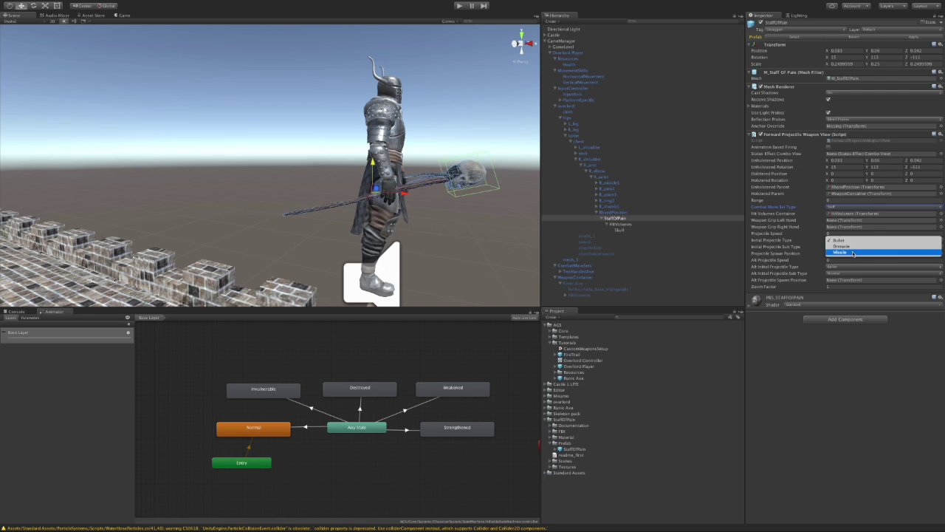
pyautogui.click(848, 354)
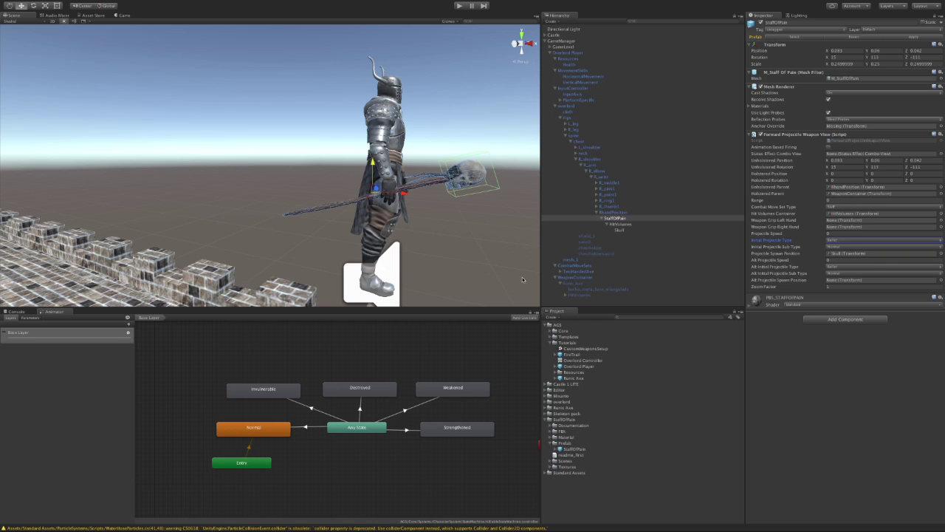
# - Switch to MonoDevelop and add Magic after Missile in the ProjectileType enum of Enums.cs
pyautogui.press('super+Tab')
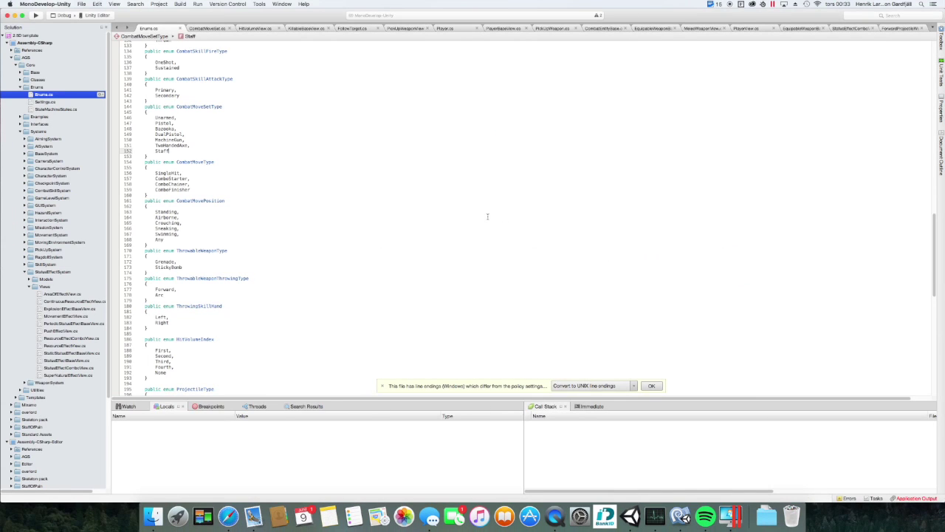
pyautogui.click(487, 217)
pyautogui.press('super+f')
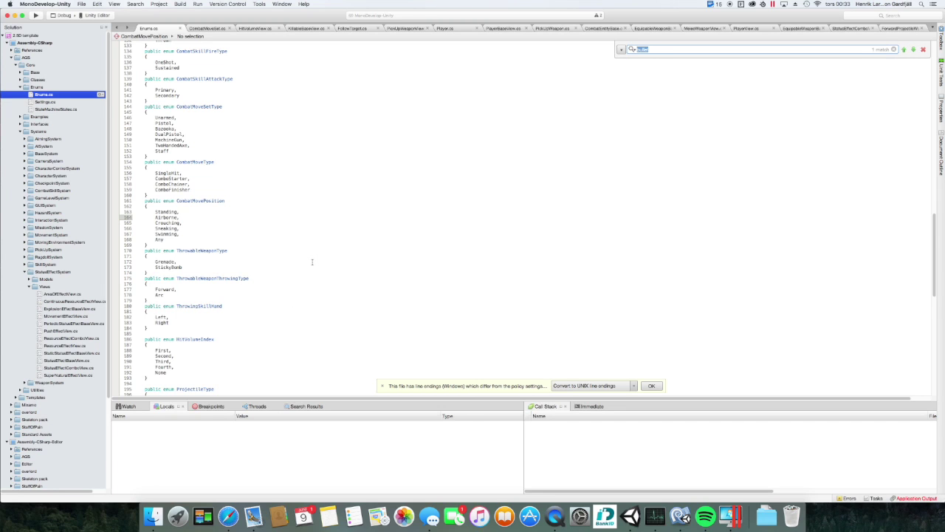
pyautogui.press('Return')
pyautogui.click(179, 232)
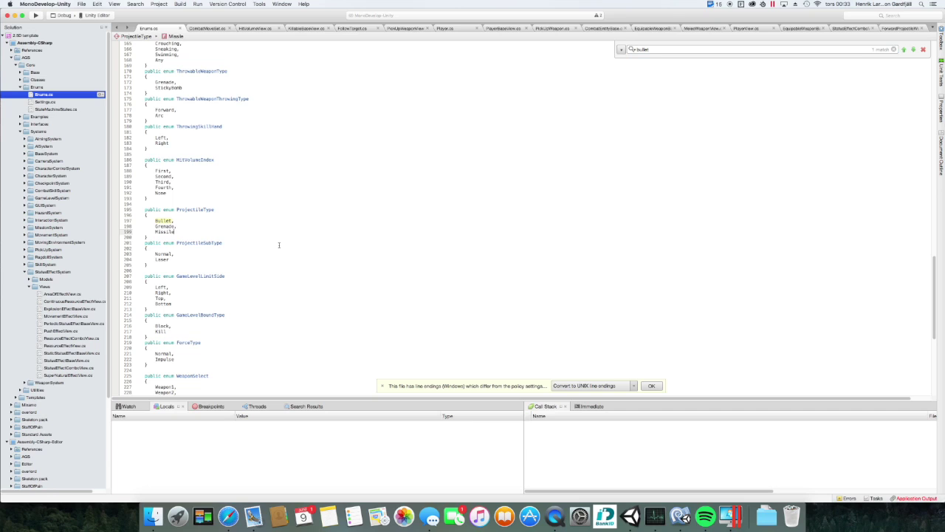
pyautogui.write(',')
pyautogui.press('Return')
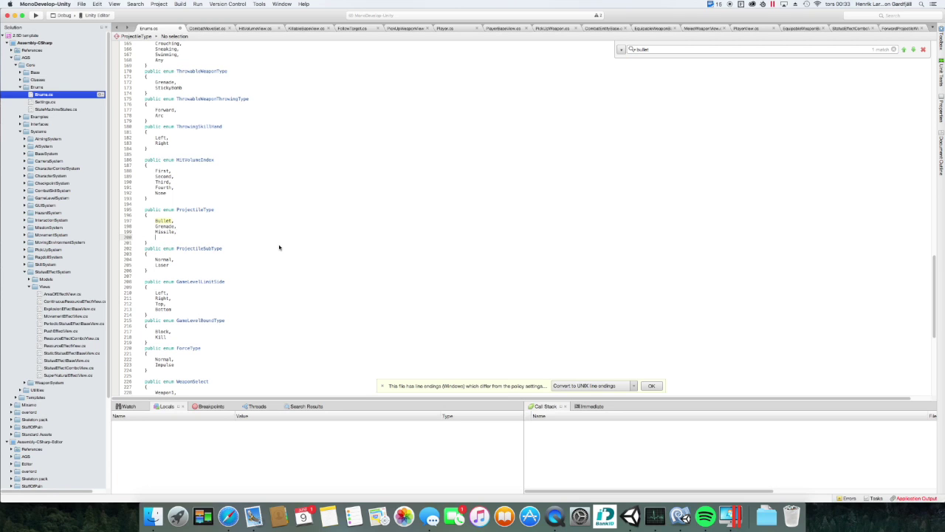
pyautogui.write('Magic')
# - Add Fire as the last entry of the ProjectileSubType enum
pyautogui.press('Down')
pyautogui.press('Down')
pyautogui.press('Down')
pyautogui.press('Down')
pyautogui.press('Down')
pyautogui.write(',')
pyautogui.press('Return')
pyautogui.write('Fire')
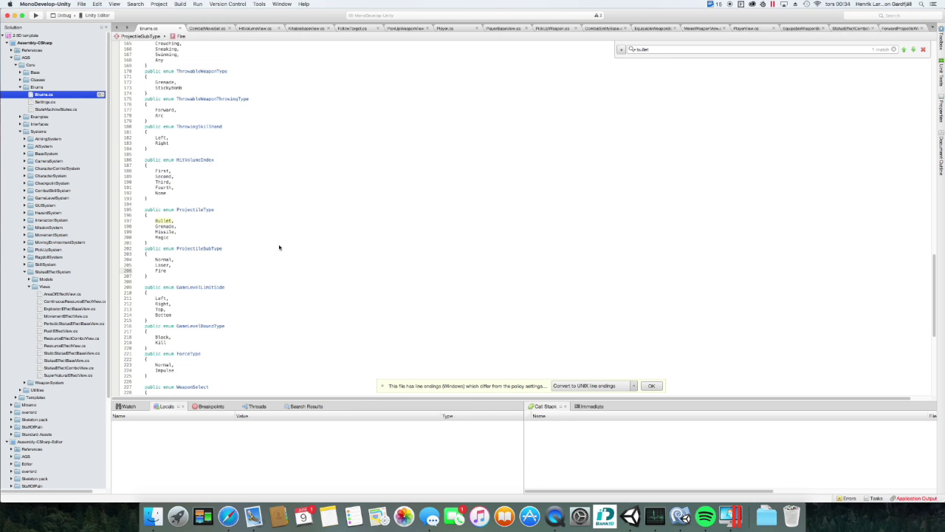
# - Switch to Unity and set StaffOfPain's Initial Projectile Type to Magic and its Initial Projectile Sub Type to Fire
pyautogui.click(630, 517)
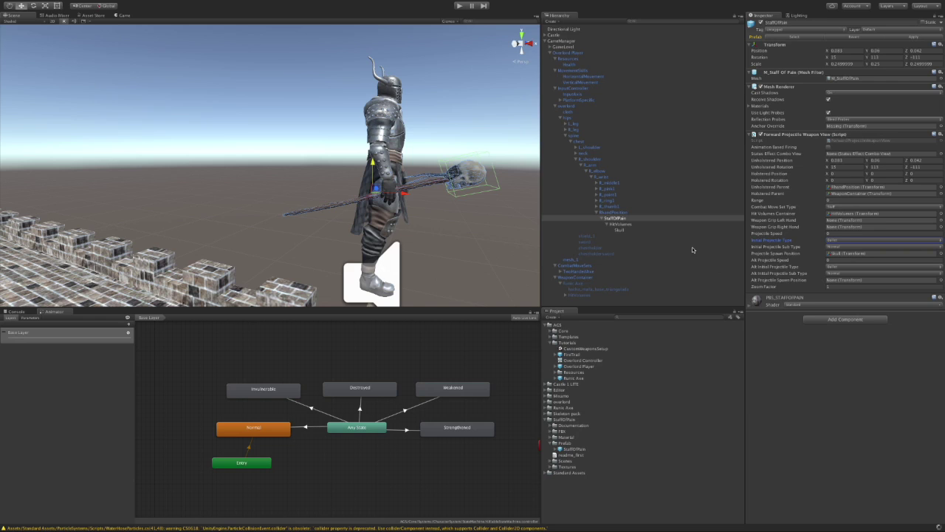
pyautogui.click(841, 240)
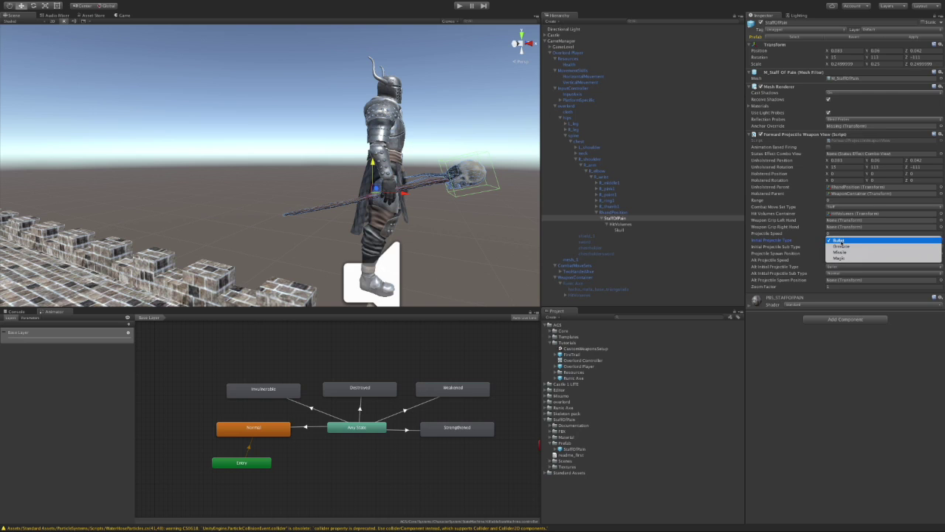
pyautogui.click(840, 251)
pyautogui.click(839, 250)
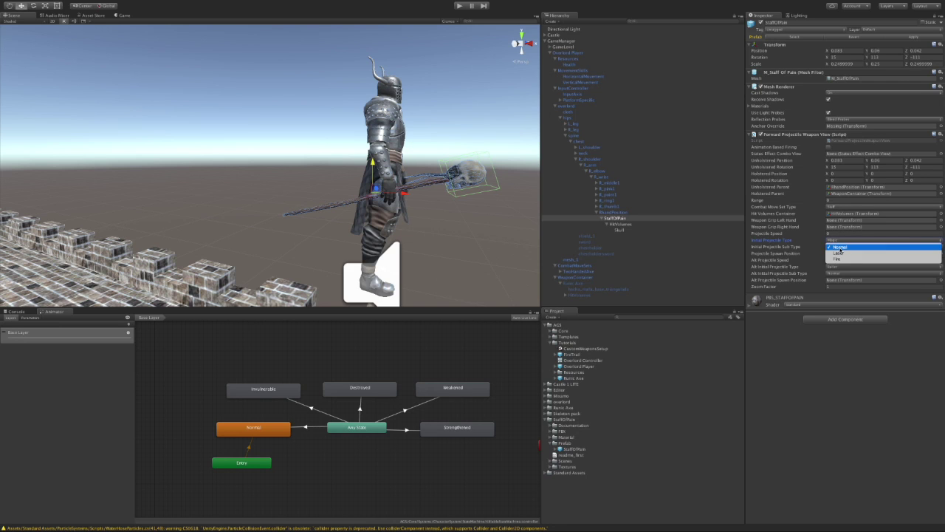
pyautogui.click(849, 256)
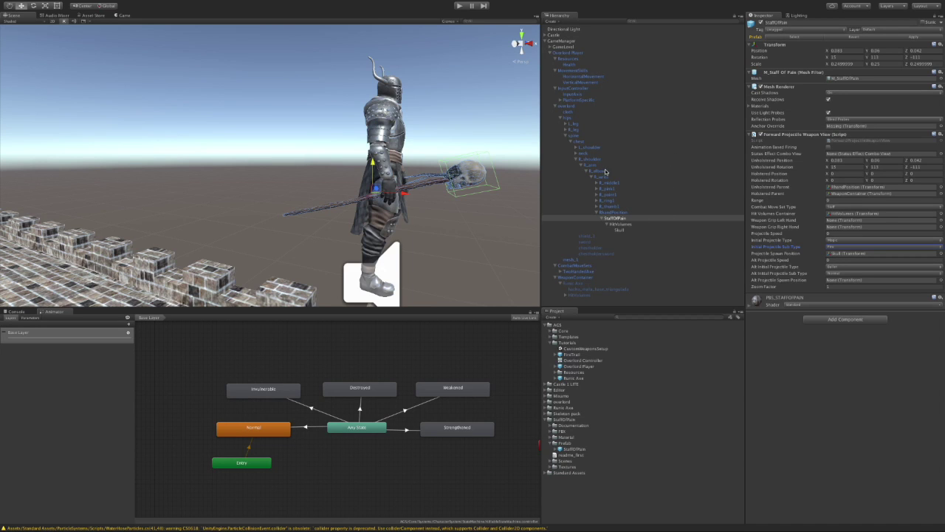
# - Show the animator controller of the overlord object and add a new layer named Staff
pyautogui.click(568, 107)
pyautogui.click(906, 38)
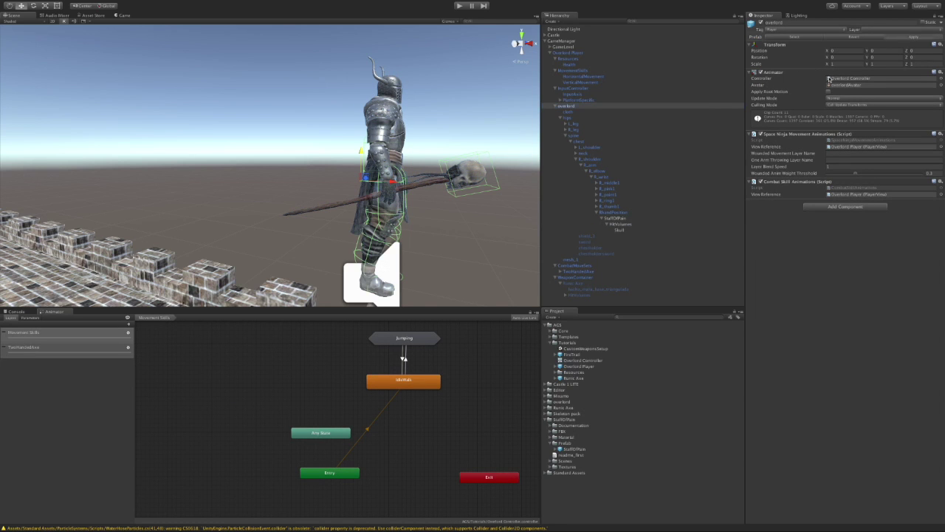
pyautogui.click(52, 383)
pyautogui.click(58, 348)
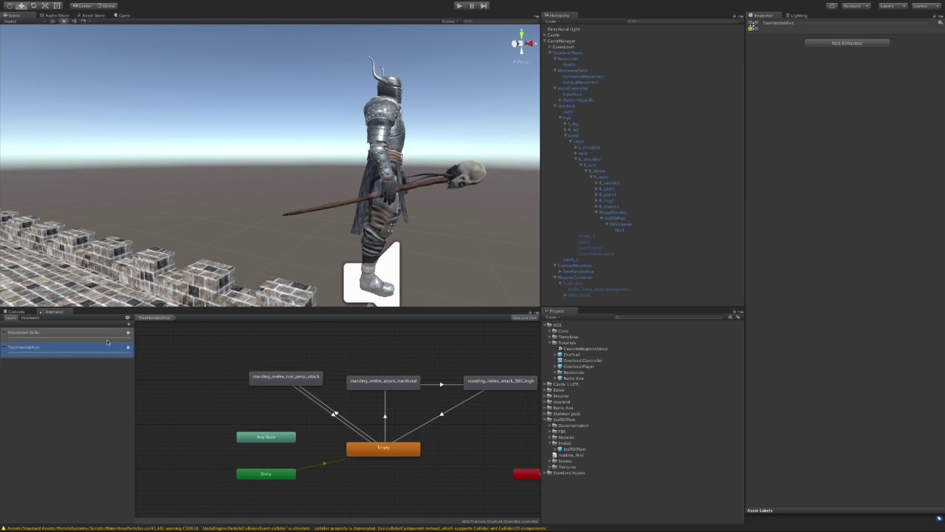
pyautogui.click(128, 325)
pyautogui.write('Staff')
pyautogui.press('Return')
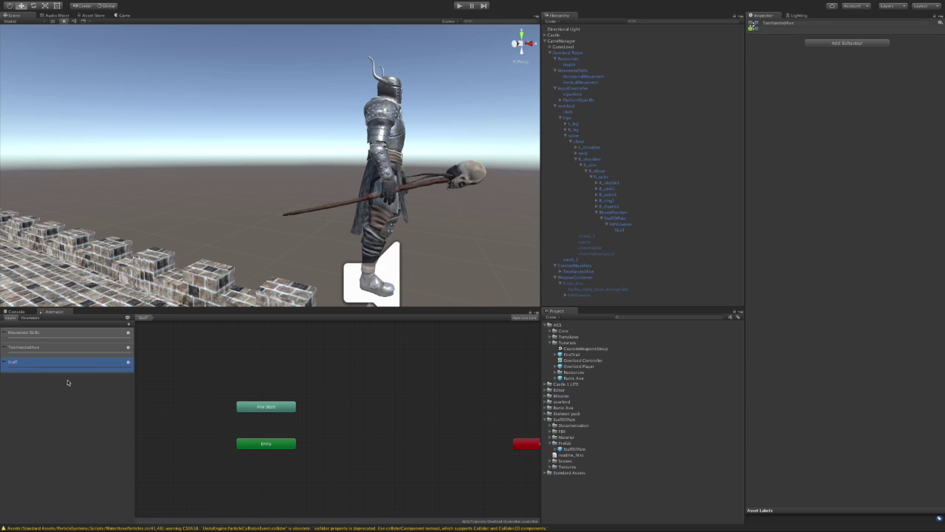
# - Raise the weight of the Staff layer in its layer settings
pyautogui.click(130, 362)
pyautogui.moveTo(180, 365); pyautogui.dragTo(232, 368)
pyautogui.click(249, 422)
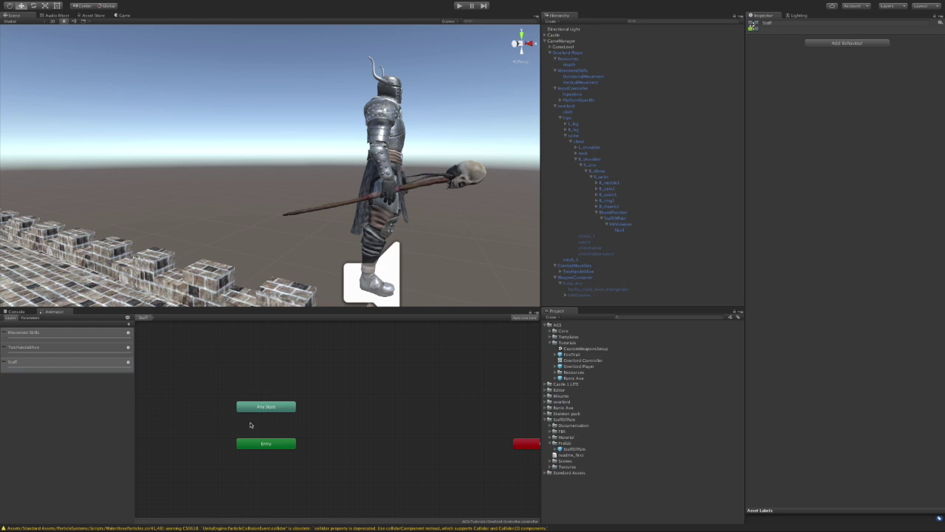
# - Create an empty state in the Staff layer and name it Empty
pyautogui.rightClick(336, 426)
pyautogui.moveTo(380, 428)
pyautogui.click(432, 427)
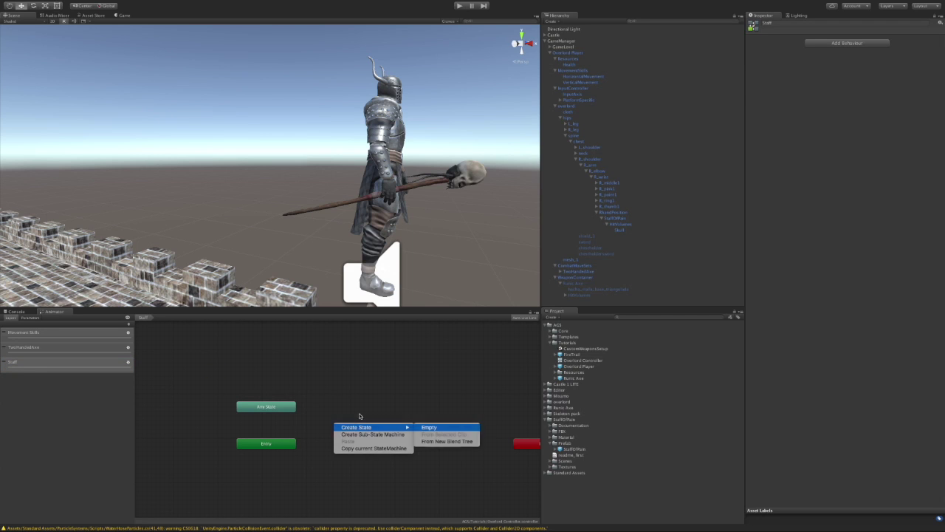
pyautogui.click(779, 23)
pyautogui.write('Empty')
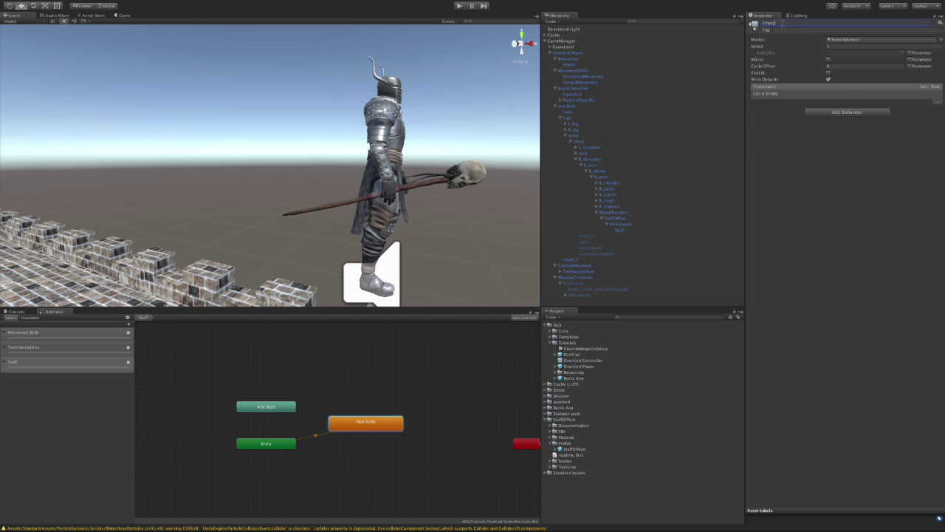
pyautogui.press('Return')
# - Add the Standing_1H_Magic_Attack_02 animation from the Magic Pack to the Staff layer as a state above Empty
pyautogui.click(547, 397)
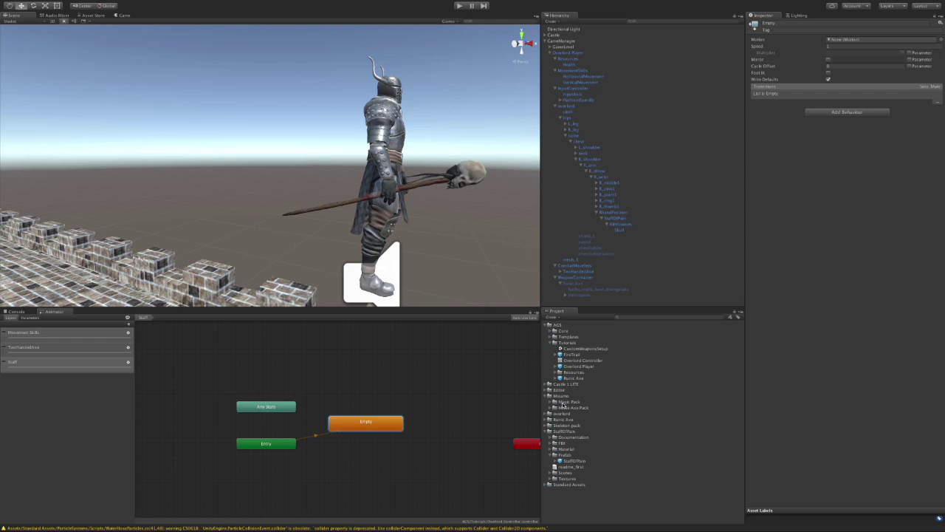
pyautogui.click(553, 402)
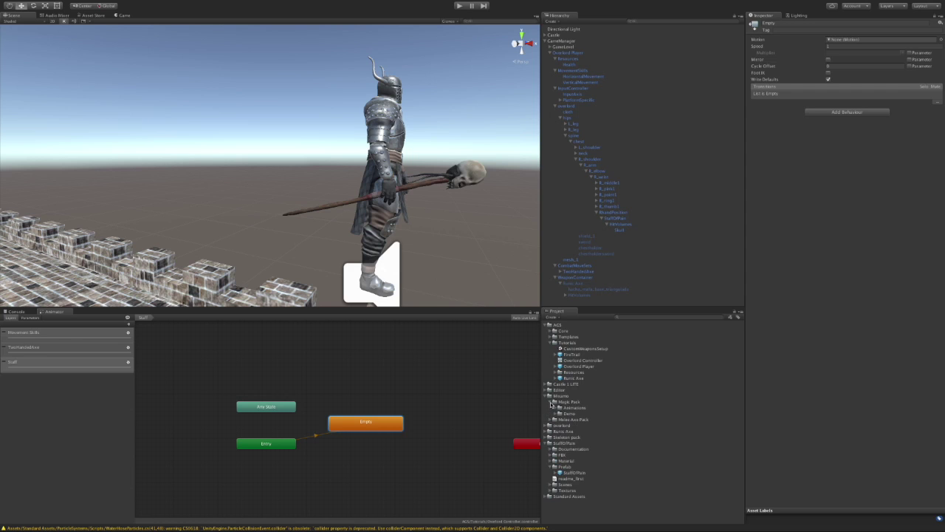
pyautogui.click(559, 408)
pyautogui.scroll(-4, 613, 452)
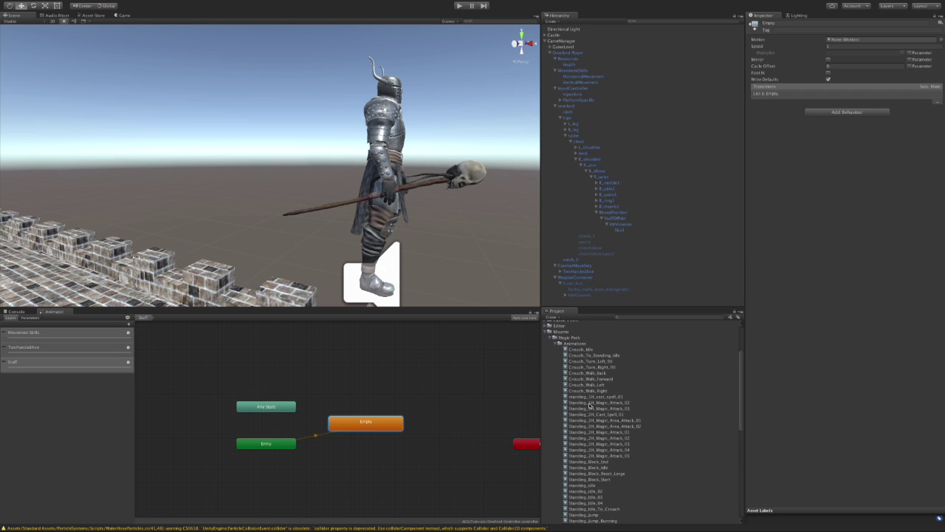
pyautogui.moveTo(593, 406); pyautogui.dragTo(411, 377)
pyautogui.moveTo(342, 354); pyautogui.dragTo(332, 347)
pyautogui.click(379, 353)
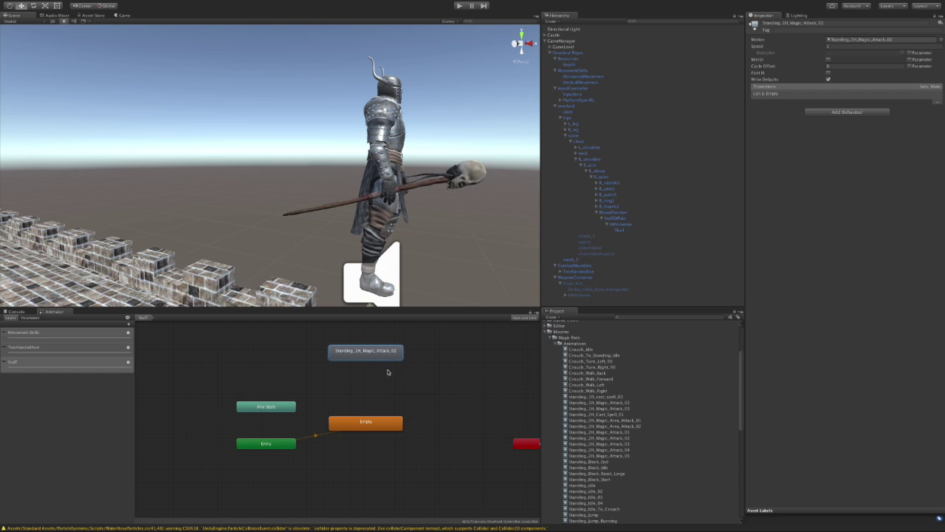
# - Make a transition from Empty to Standing_1H_Magic_Attack_02 and disable its Has Exit Time
pyautogui.rightClick(372, 422)
pyautogui.click(387, 425)
pyautogui.click(366, 352)
pyautogui.click(368, 385)
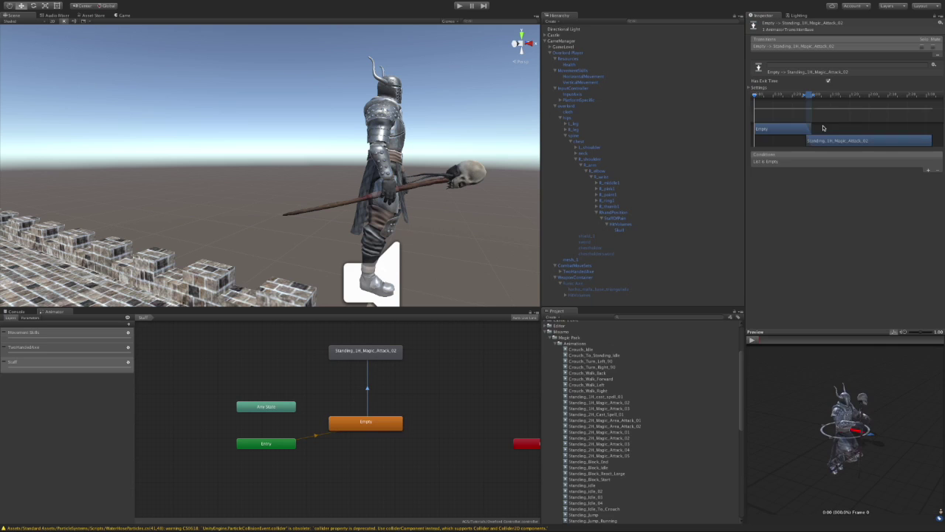
pyautogui.click(828, 82)
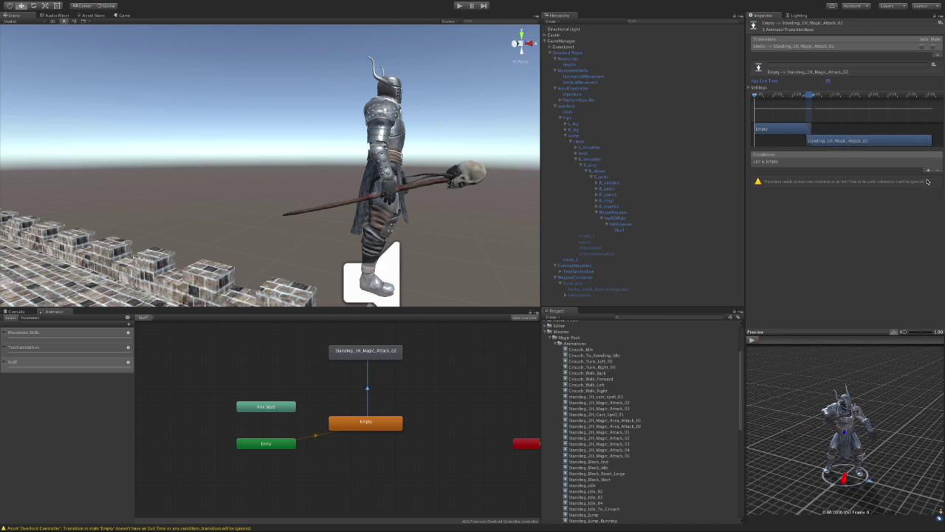
# - Add a transition condition requiring CombatCombosExecuted to equal 0
pyautogui.click(928, 170)
pyautogui.click(849, 164)
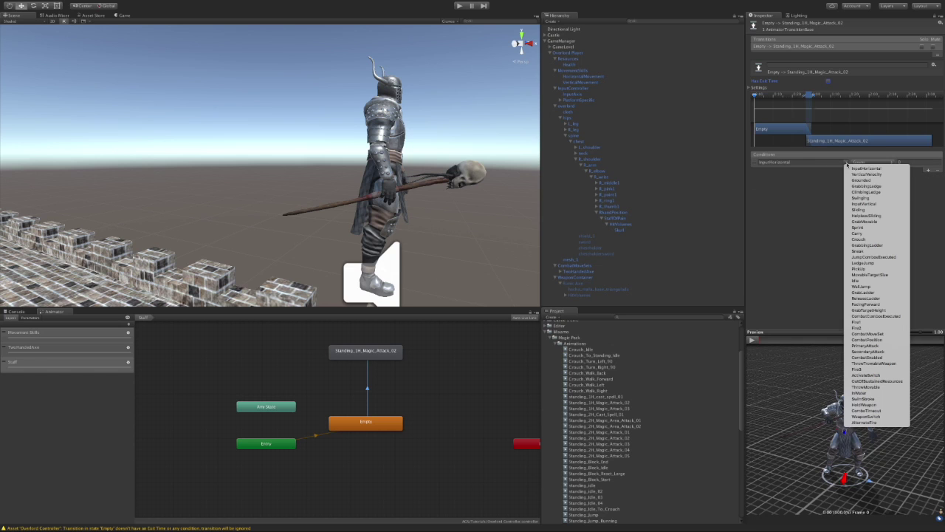
pyautogui.click(877, 316)
pyautogui.click(877, 163)
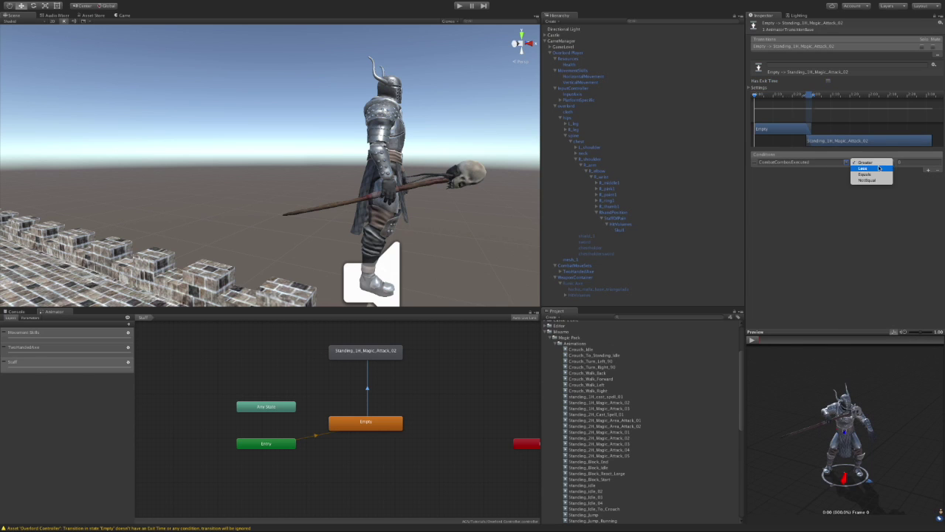
pyautogui.click(879, 174)
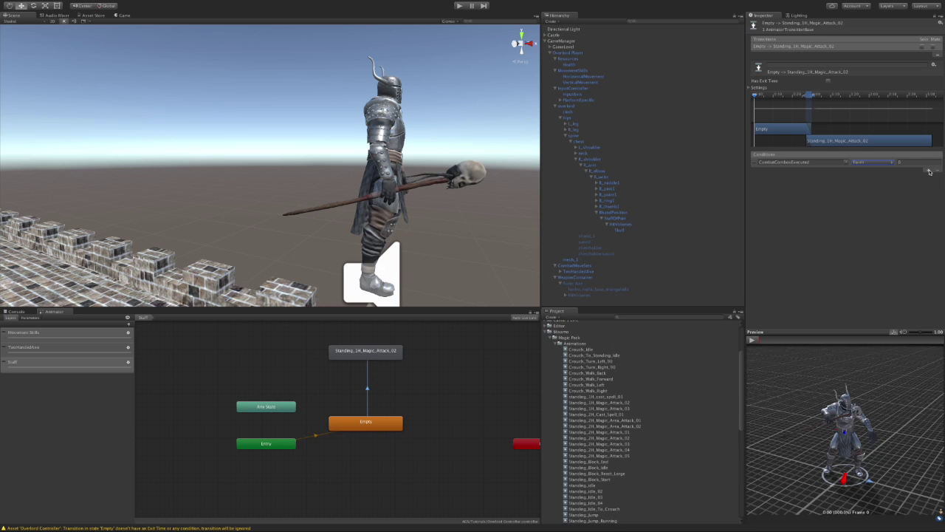
# - Add a second transition condition requiring CombatMoveSet to equal 6
pyautogui.click(928, 170)
pyautogui.click(847, 171)
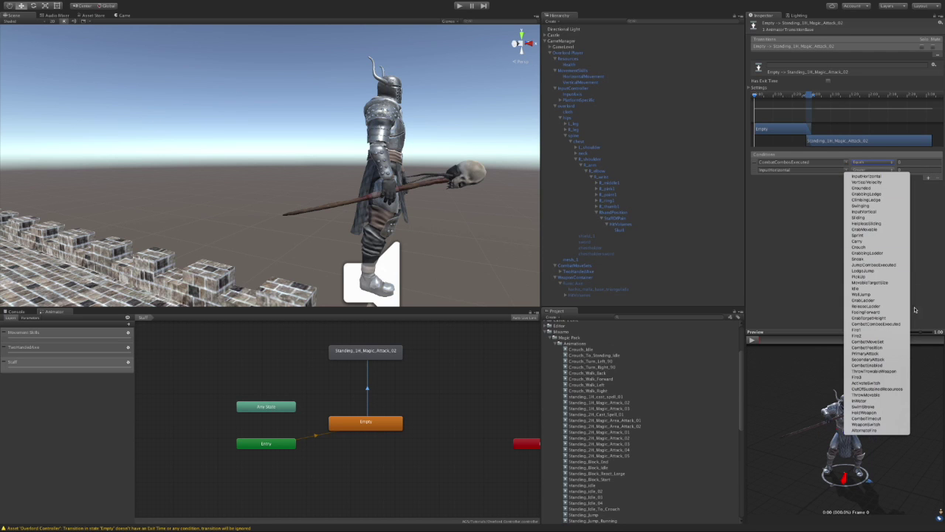
pyautogui.click(868, 341)
pyautogui.click(871, 170)
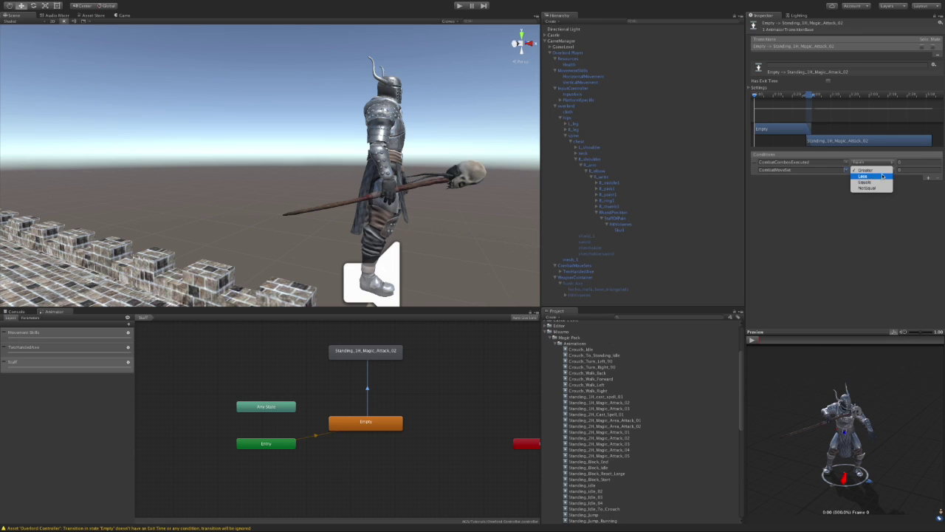
pyautogui.click(871, 182)
pyautogui.click(910, 169)
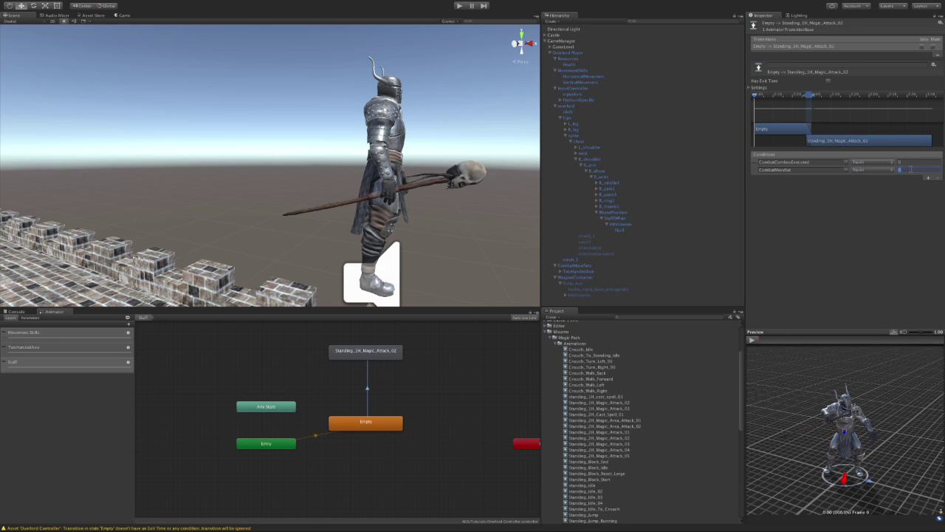
pyautogui.write('6')
# - Add a third transition condition requiring CombatPosition to equal 0
pyautogui.click(928, 180)
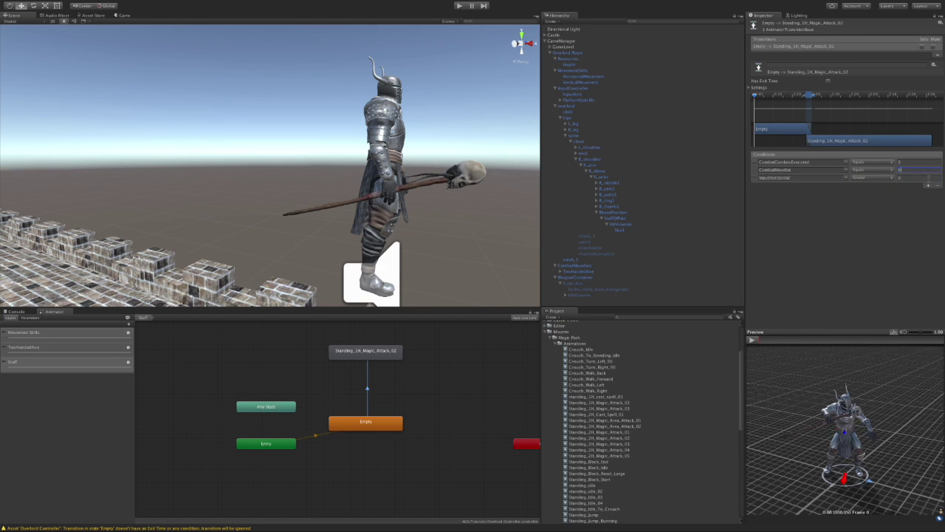
pyautogui.click(847, 178)
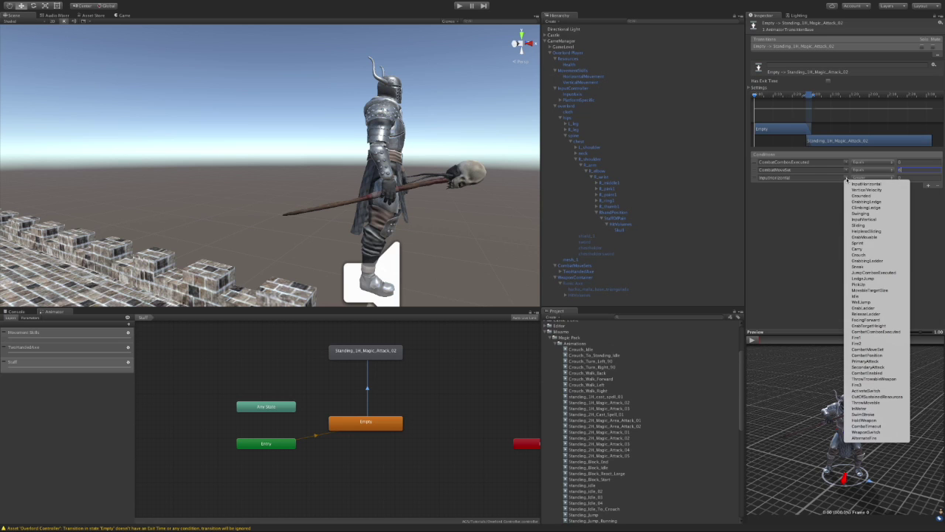
pyautogui.click(887, 357)
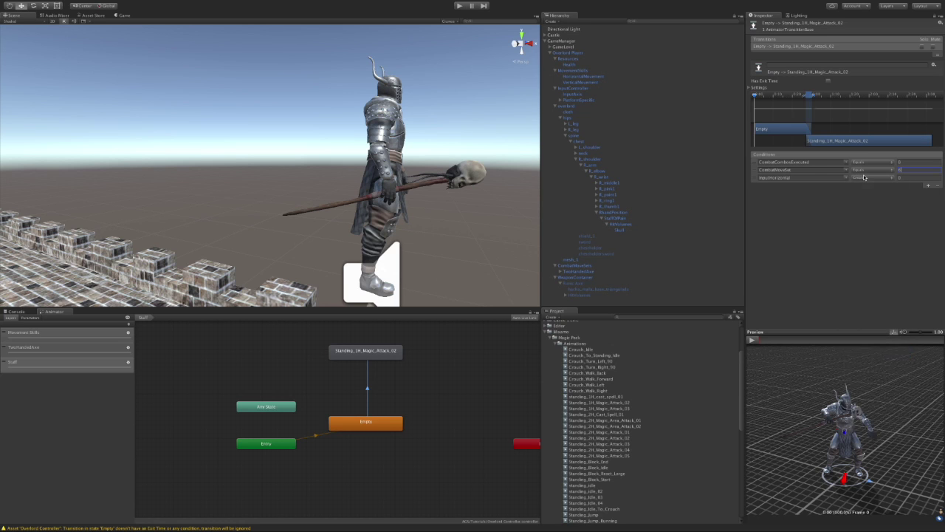
pyautogui.click(865, 177)
pyautogui.click(866, 190)
# - Add the transition conditions CombatEnabled true and PrimaryAttack
pyautogui.click(929, 186)
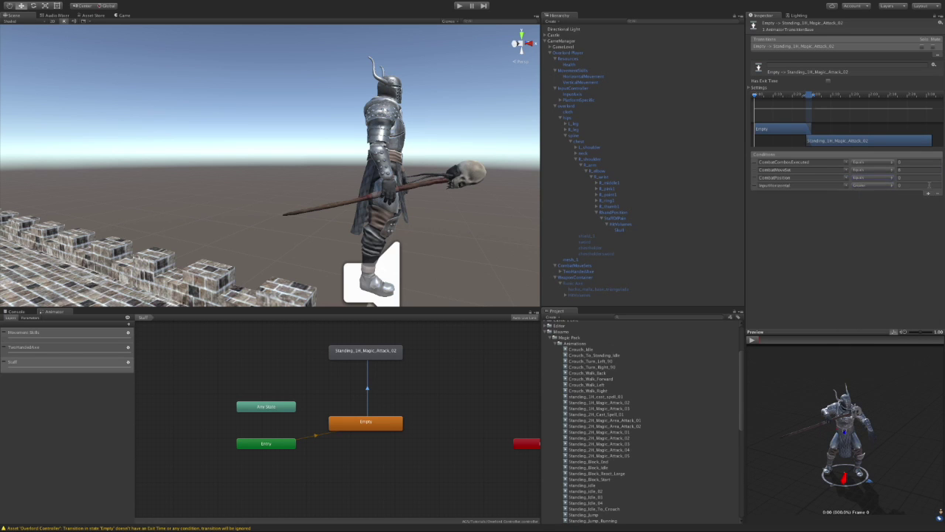
pyautogui.click(846, 185)
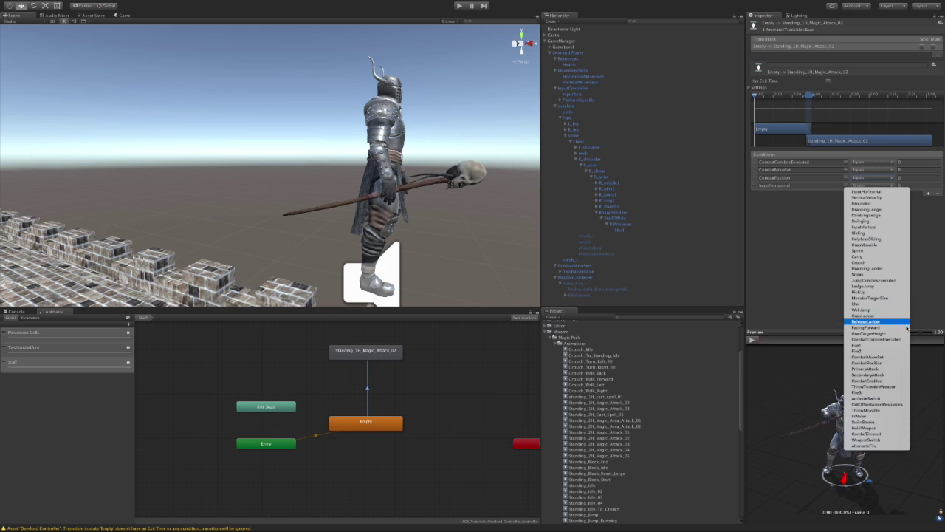
pyautogui.press('Return')
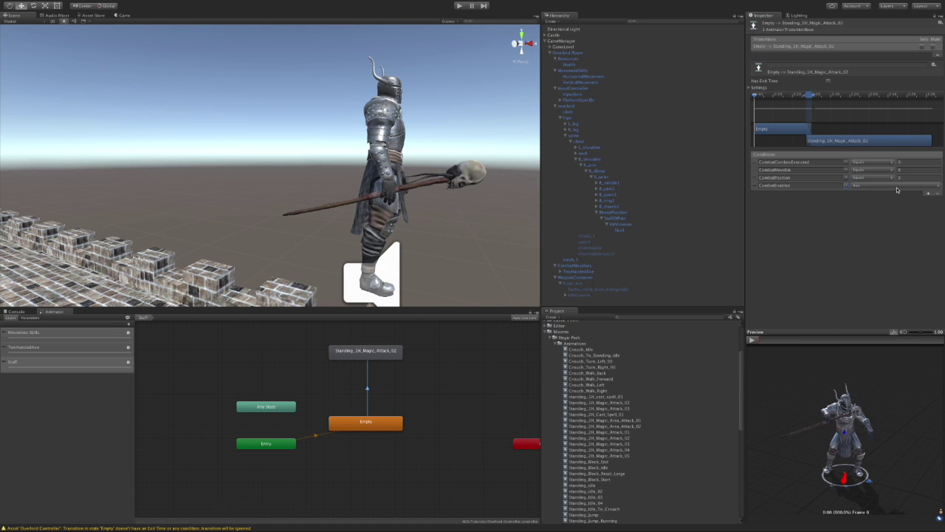
pyautogui.click(928, 195)
pyautogui.click(846, 192)
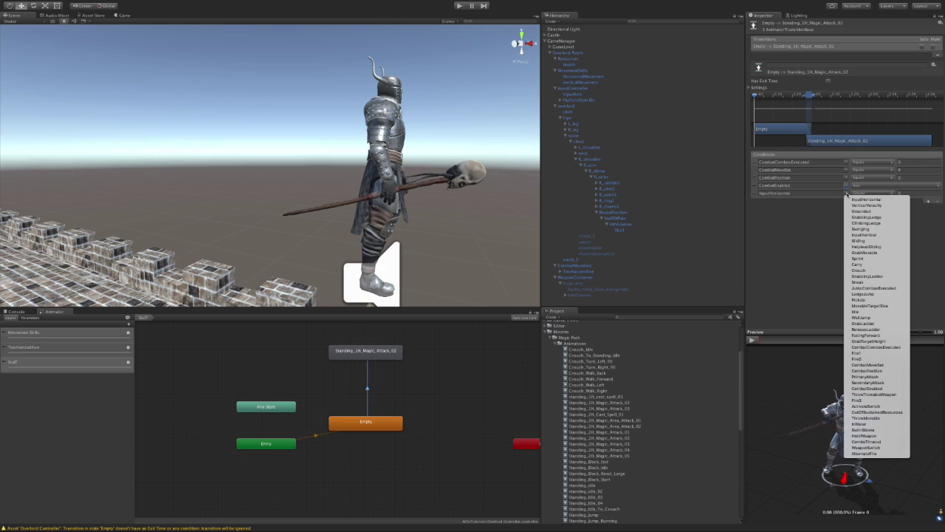
pyautogui.click(863, 378)
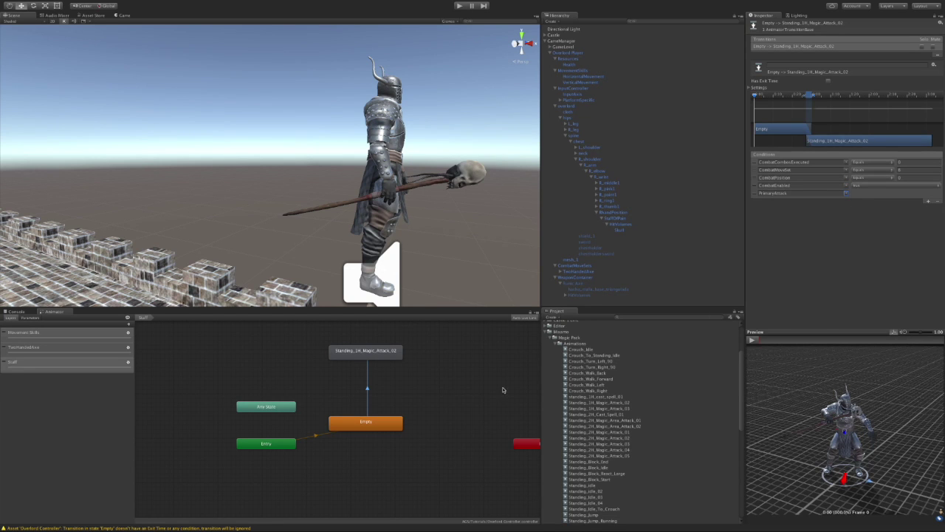
# - Create a return transition from the Standing_1H_Magic_Attack_02 state to the Empty state
pyautogui.rightClick(378, 357)
pyautogui.click(395, 360)
pyautogui.click(365, 424)
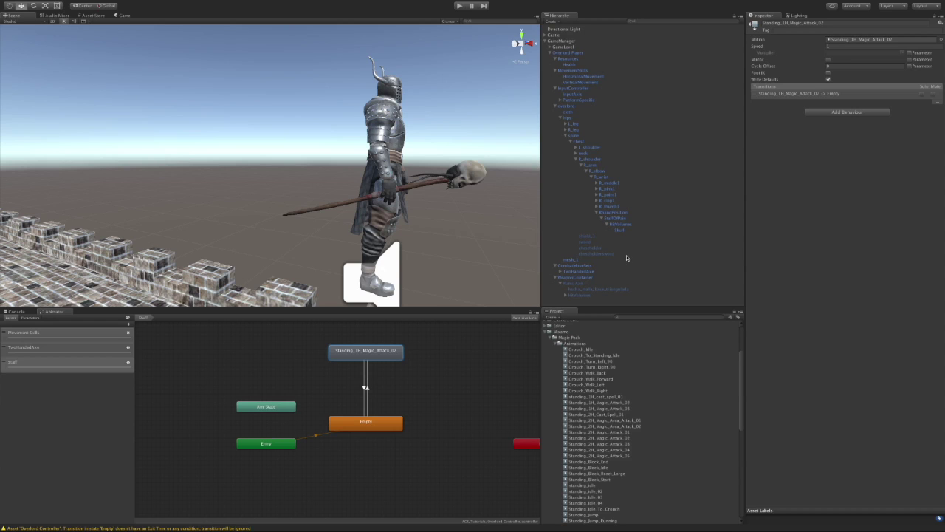
# - Duplicate the two-handed axe move set under the combat move sets and rename the copy Staff
pyautogui.click(580, 272)
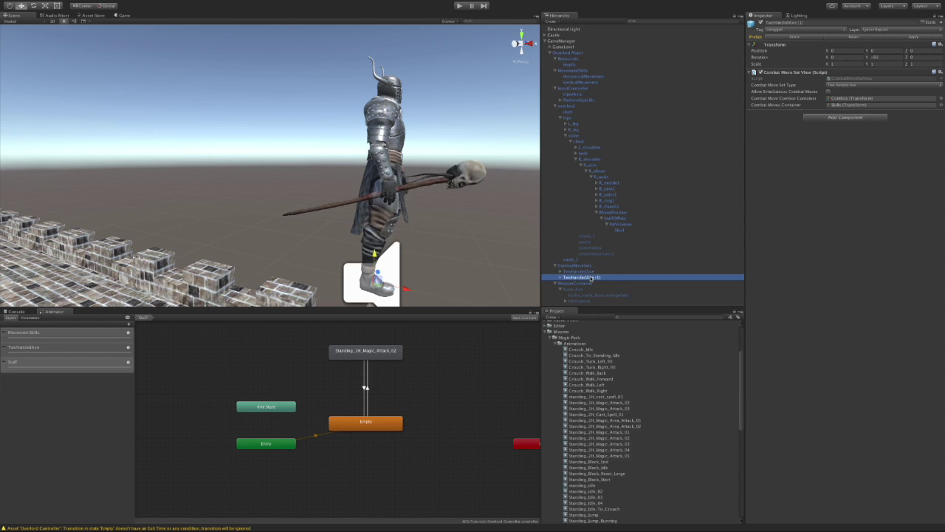
pyautogui.press('F2')
pyautogui.write('S')
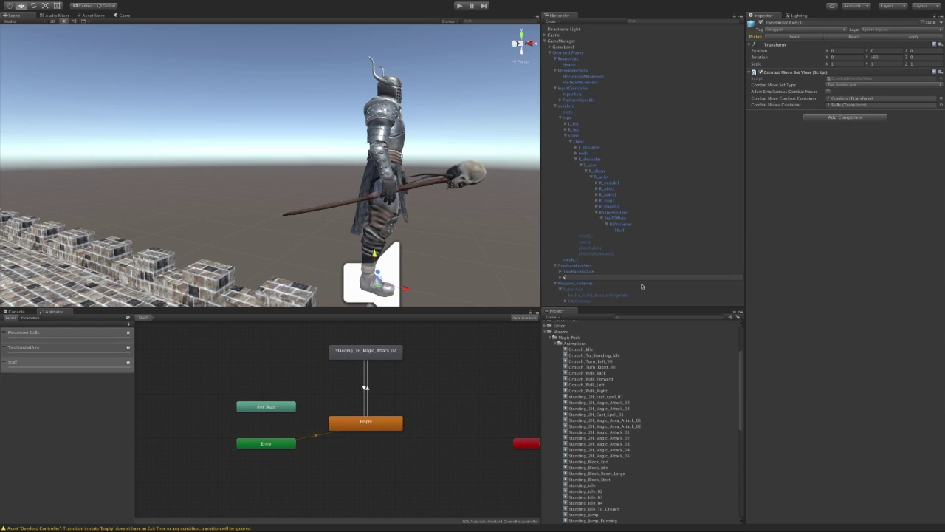
pyautogui.write('taff')
pyautogui.press('Return')
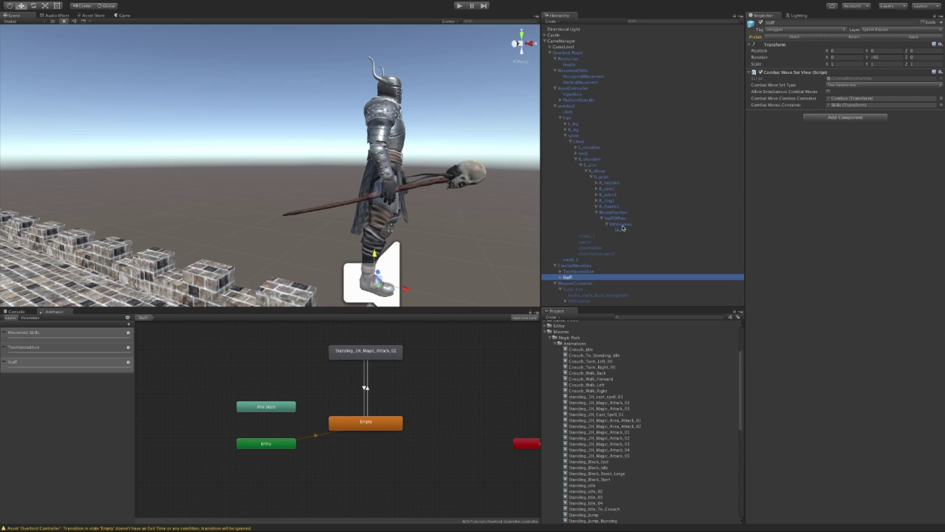
# - Set the Staff object's Combat Move Set Type to Staff and clear its combat move combos container
pyautogui.click(838, 86)
pyautogui.click(855, 93)
pyautogui.click(854, 98)
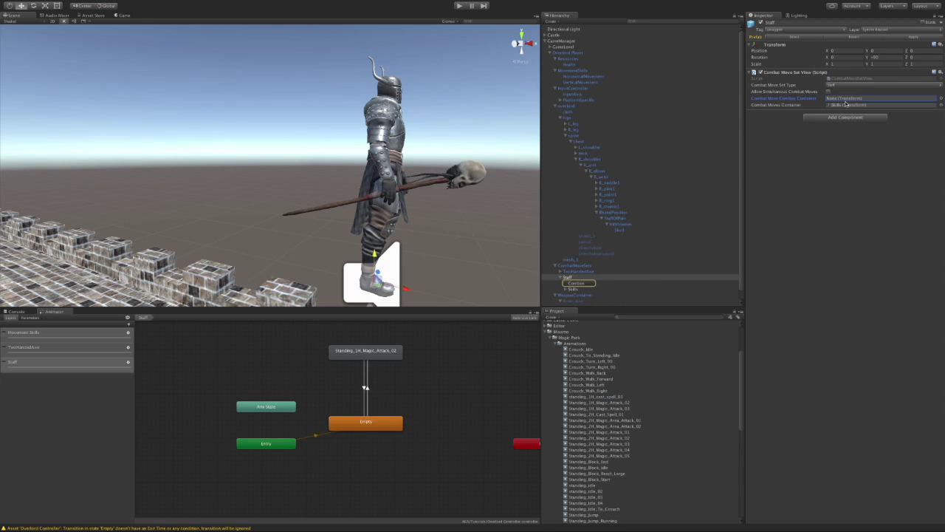
# - Delete the Combos object, including its child combo, from the Staff move set
pyautogui.click(566, 284)
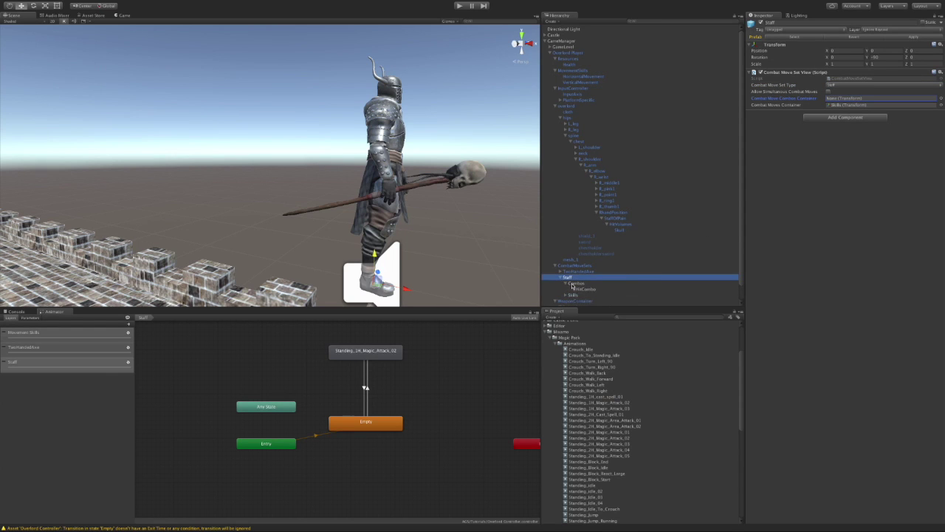
pyautogui.rightClick(571, 284)
pyautogui.click(633, 288)
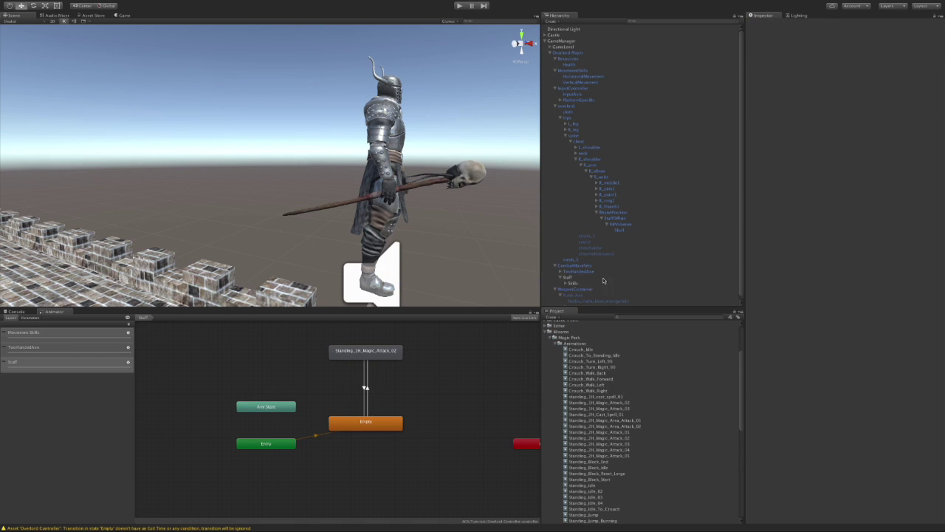
# - Delete the Jumping Attack skill from the Staff move set's Skills
pyautogui.click(565, 283)
pyautogui.scroll(-1, 595, 297)
pyautogui.click(583, 280)
pyautogui.rightClick(581, 281)
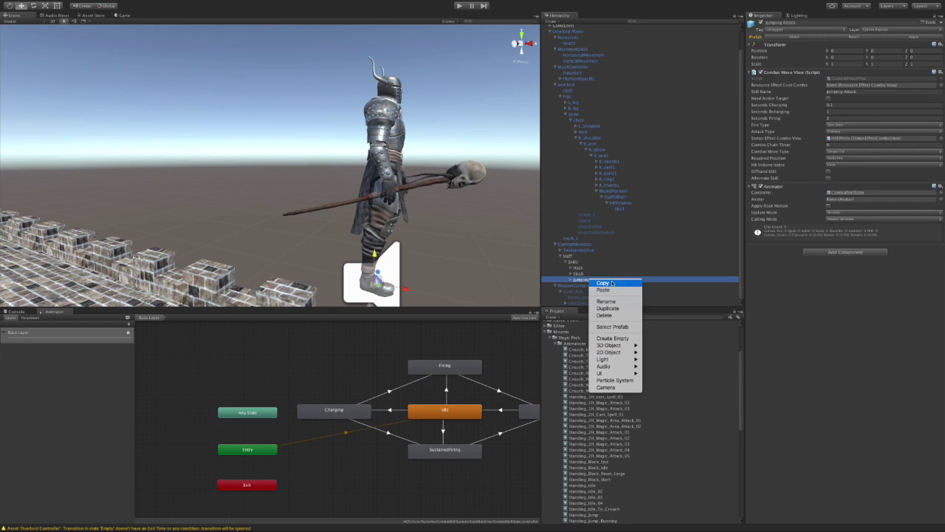
pyautogui.click(598, 316)
# - Rename the Staff move set's Hack skill object to Fireball and set its Skill Name to Fireball
pyautogui.click(579, 273)
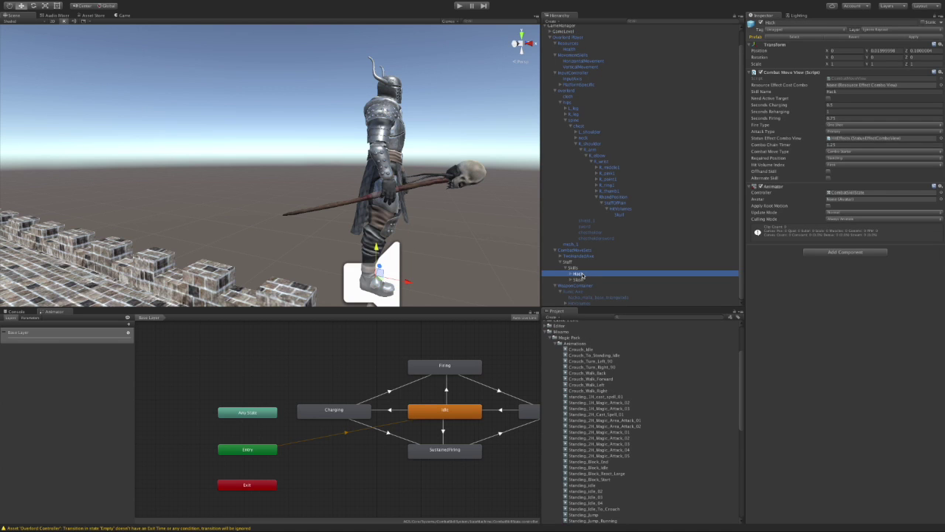
pyautogui.click(782, 22)
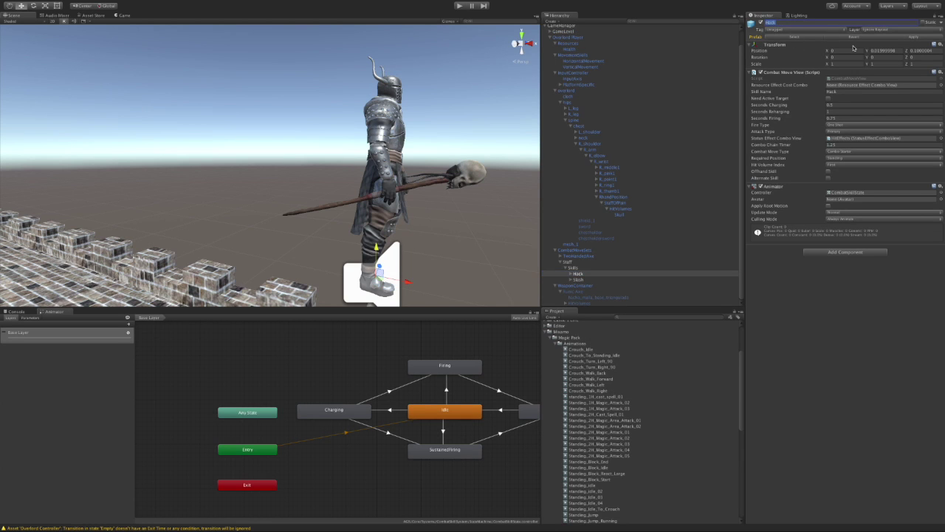
pyautogui.write('Fireball')
pyautogui.press('Return')
pyautogui.click(842, 91)
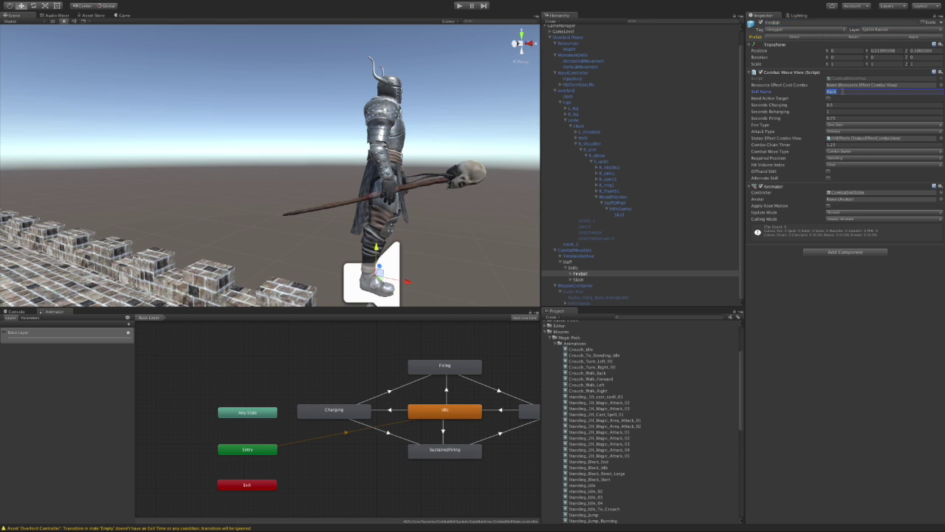
pyautogui.write('Fireball')
# - Set the Fireball skill's Combat Move Type to Single Hit and its Hit Volume Index to None
pyautogui.click(852, 152)
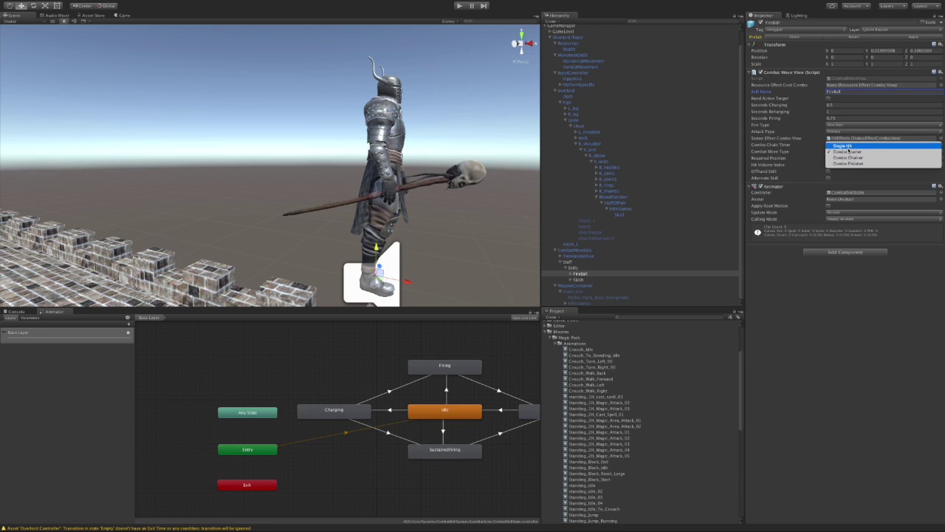
pyautogui.click(849, 152)
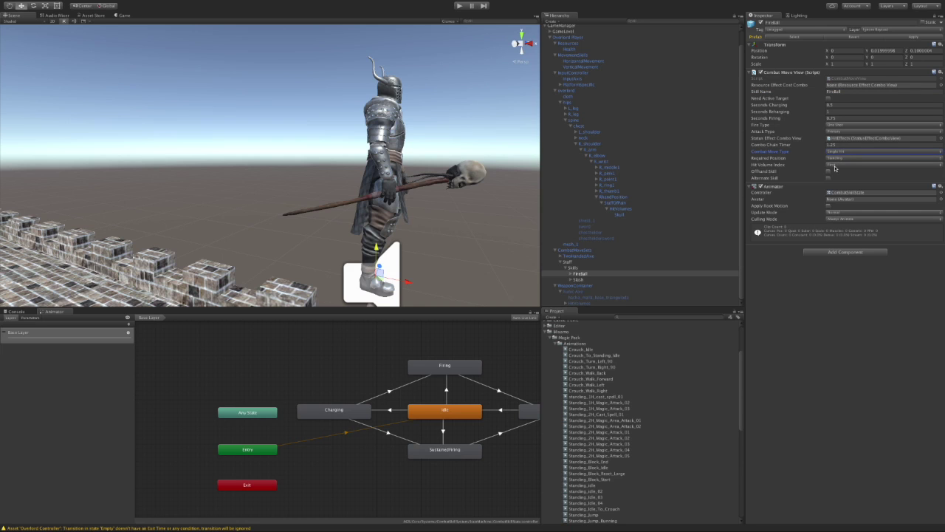
pyautogui.click(839, 166)
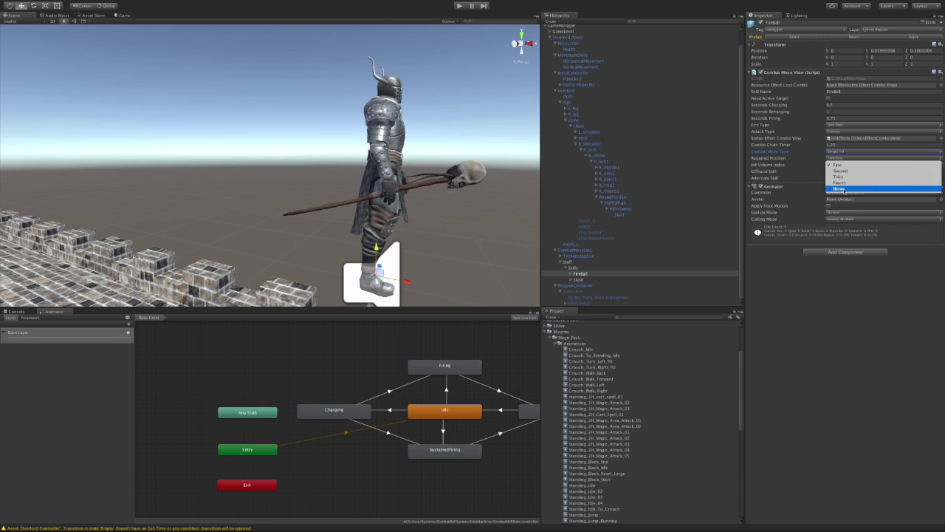
pyautogui.click(844, 190)
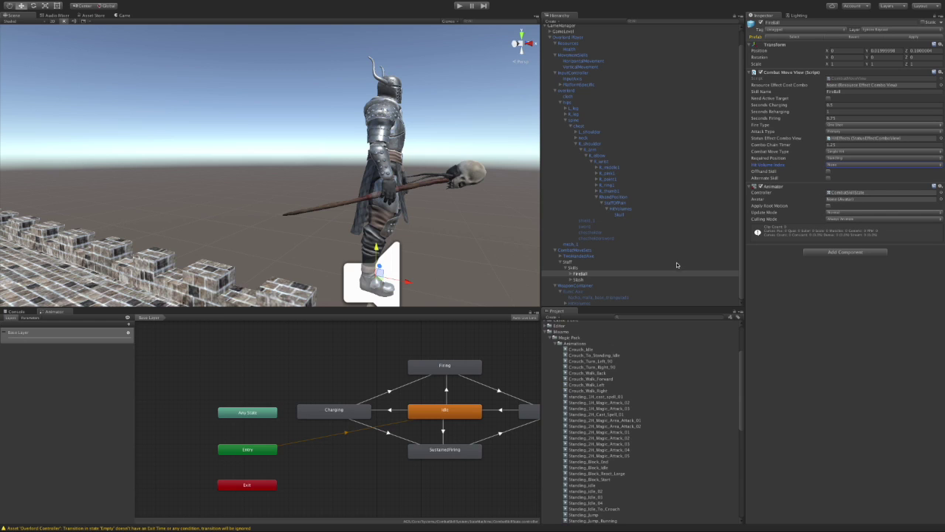
# - Rename the Slash skill object and its Skill Name to Swing, and set its Combat Move Type to Single Hit
pyautogui.click(579, 279)
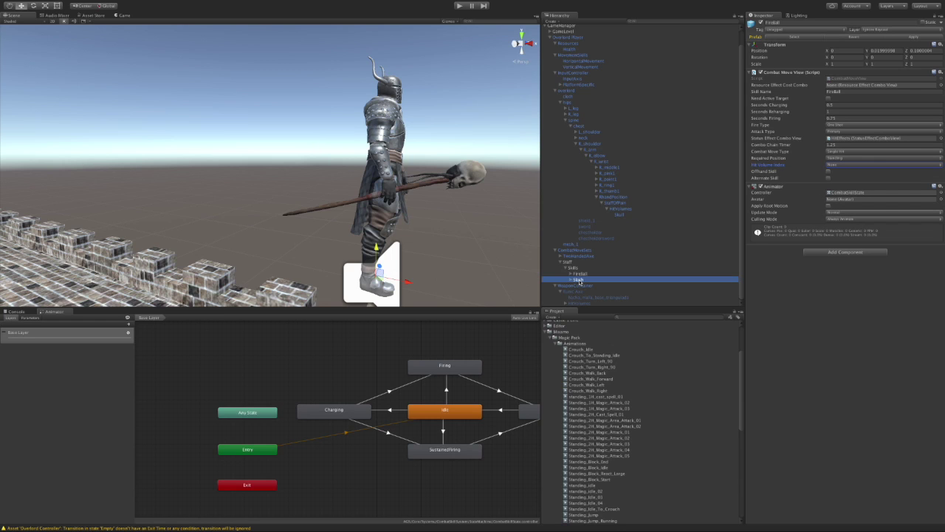
pyautogui.press('Return')
pyautogui.write('Swing')
pyautogui.press('Return')
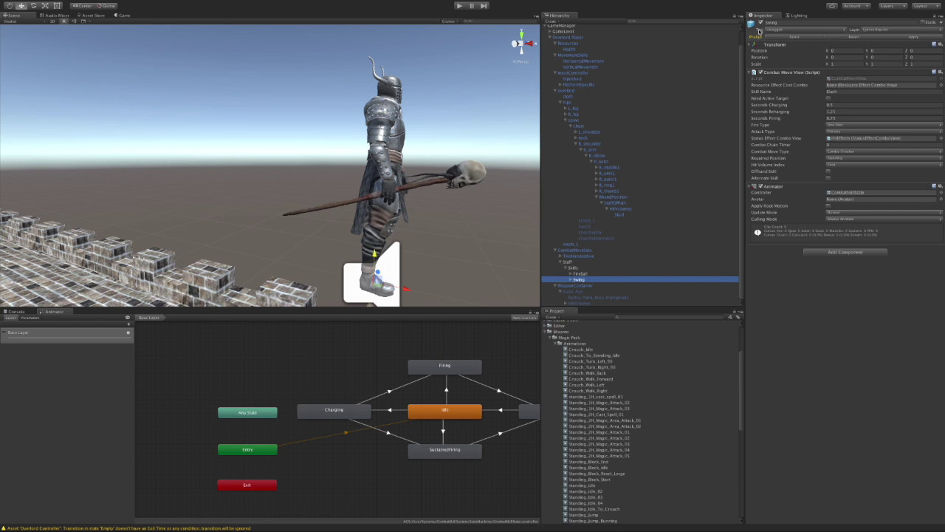
pyautogui.click(845, 91)
pyautogui.write('Swing')
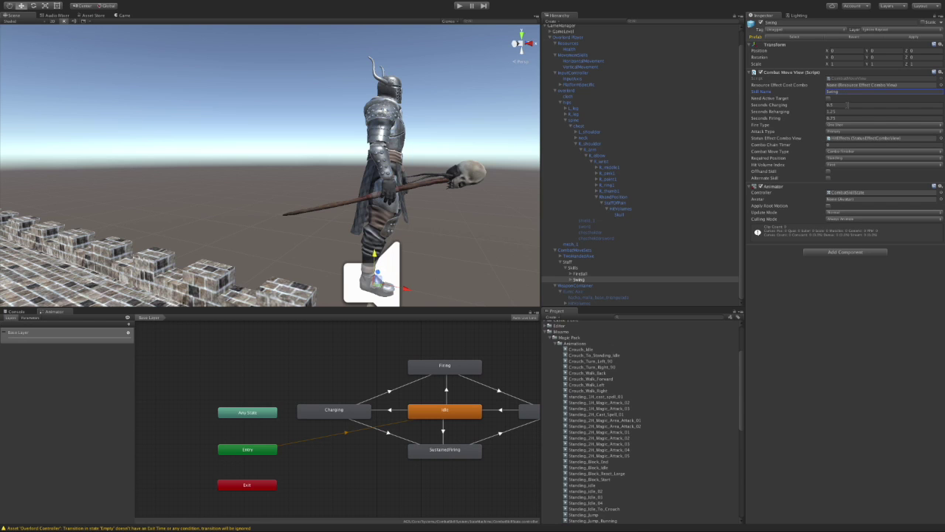
pyautogui.click(848, 152)
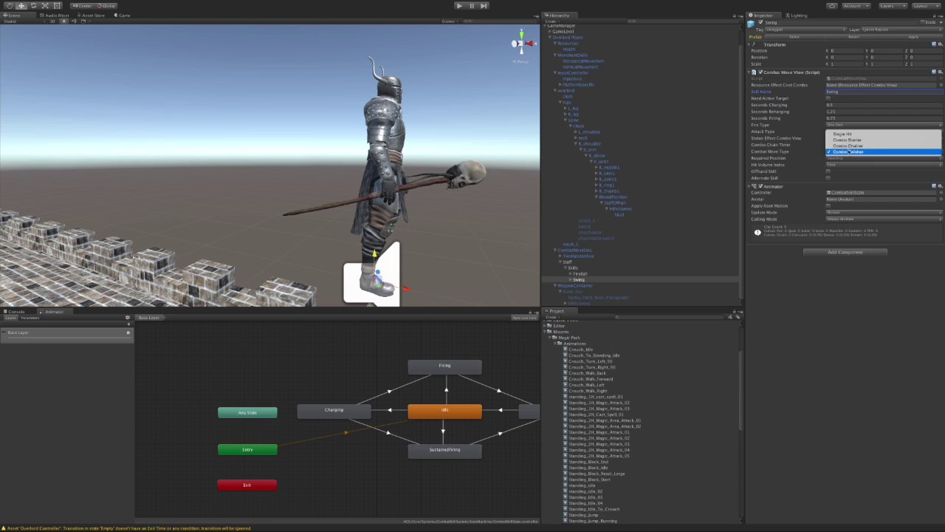
pyautogui.click(846, 134)
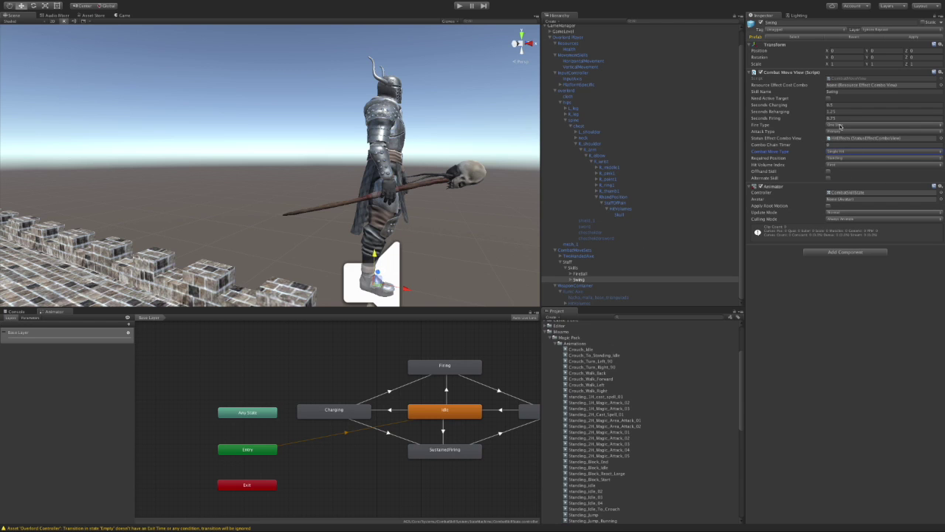
# - Set the Fireball skill's Attack Type to Secondary and check the Swing skill's settings
pyautogui.click(586, 274)
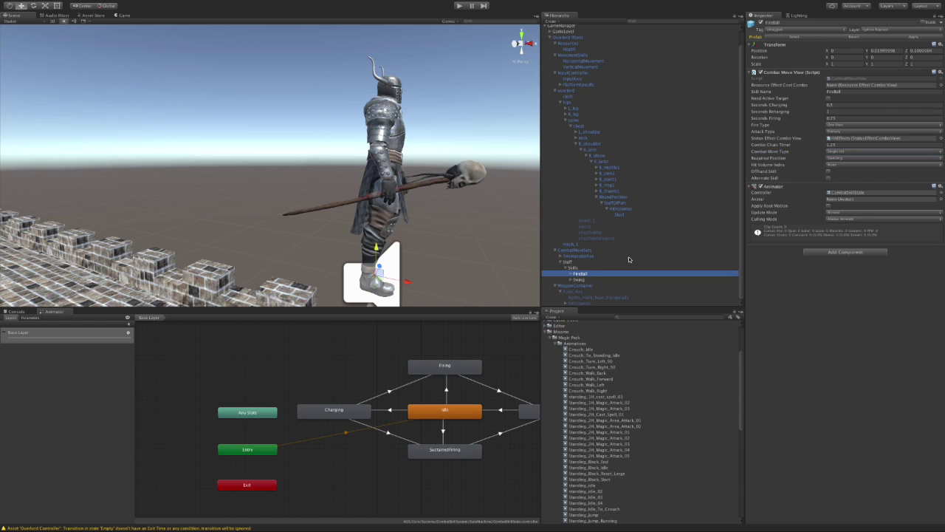
pyautogui.click(849, 132)
pyautogui.click(855, 138)
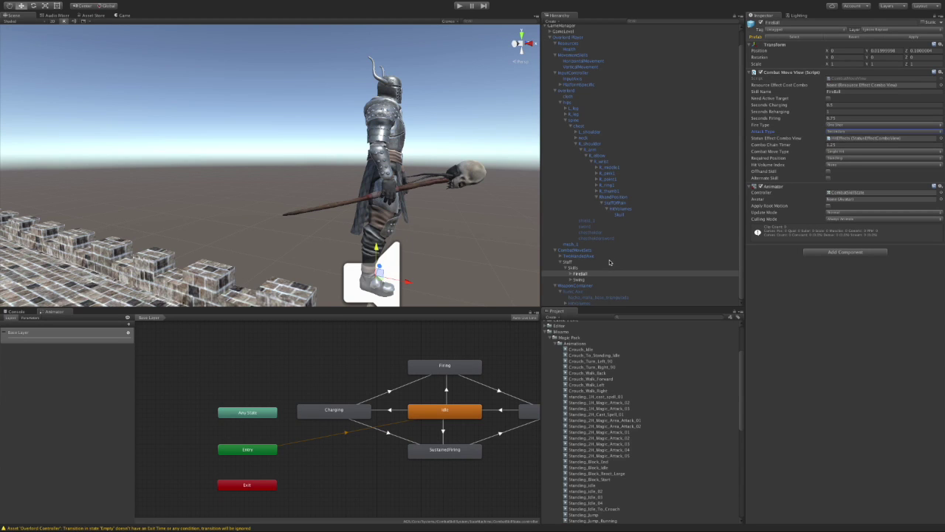
pyautogui.click(583, 280)
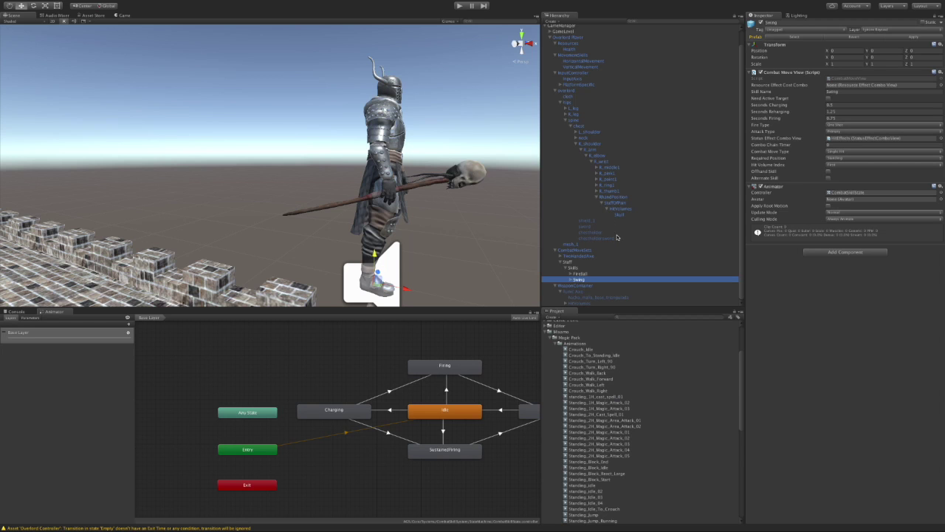
# - In the Staff animator layer, replace the PrimaryAttack condition with SecondaryAttack on the transition from Empty to Standing_1H_Magic_Attack_02
pyautogui.click(568, 90)
pyautogui.click(78, 365)
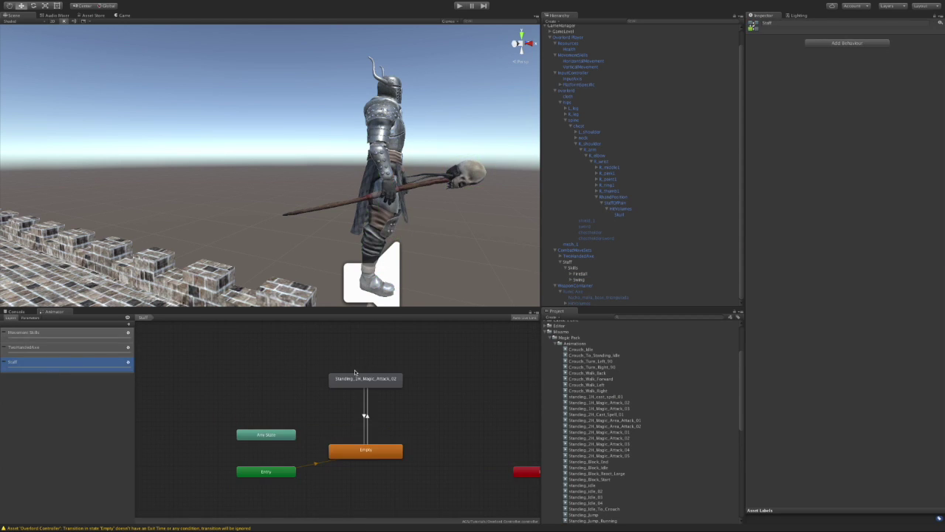
pyautogui.click(366, 414)
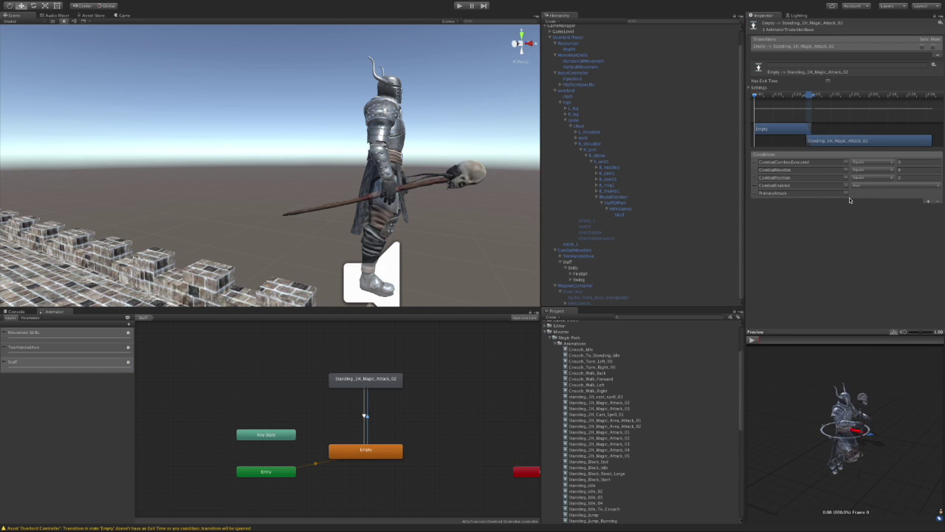
pyautogui.click(850, 197)
pyautogui.click(848, 194)
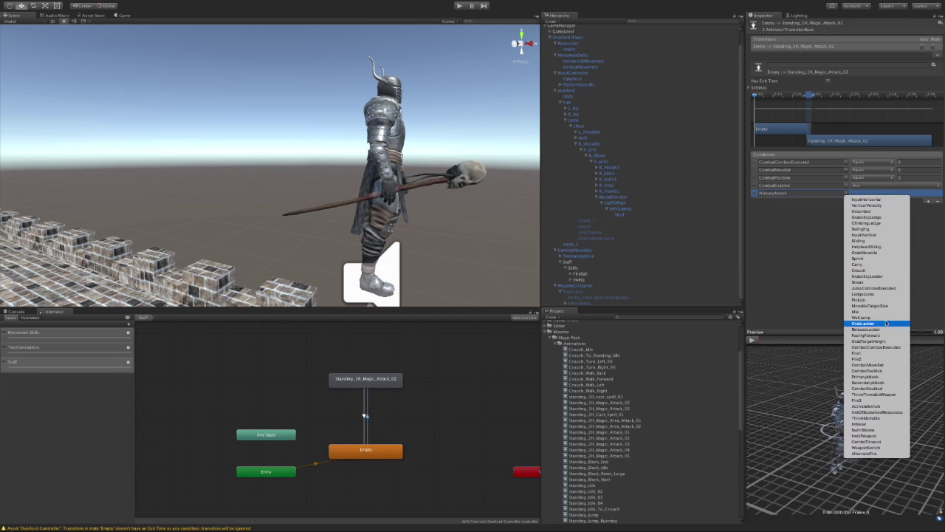
pyautogui.click(886, 383)
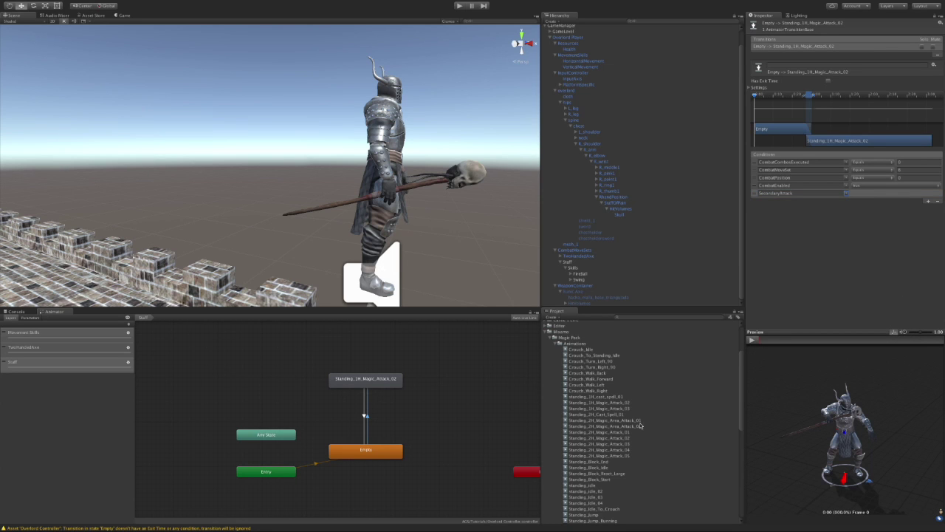
# - Add the standing_melee_attack_horizontal animation from the Melee Axe Pack as a Staff layer state and place the magic attack state beside it
pyautogui.click(558, 344)
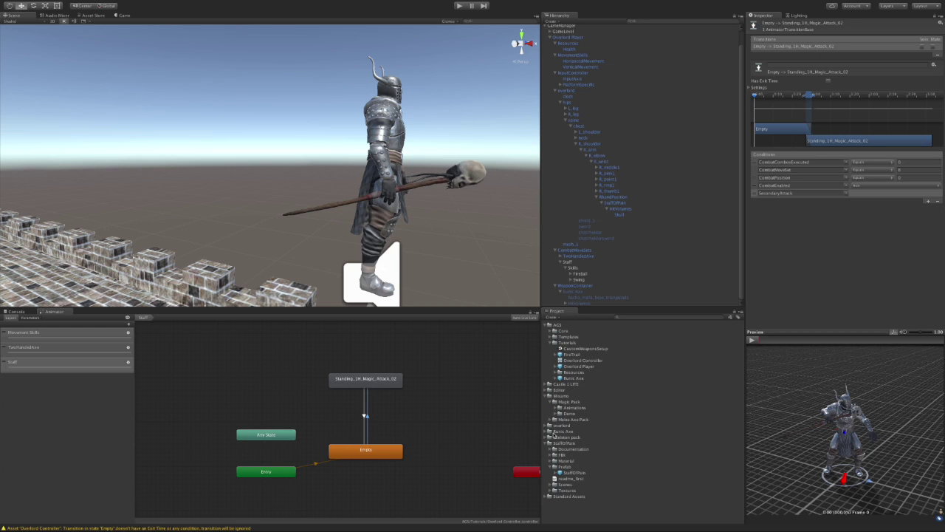
pyautogui.click(555, 414)
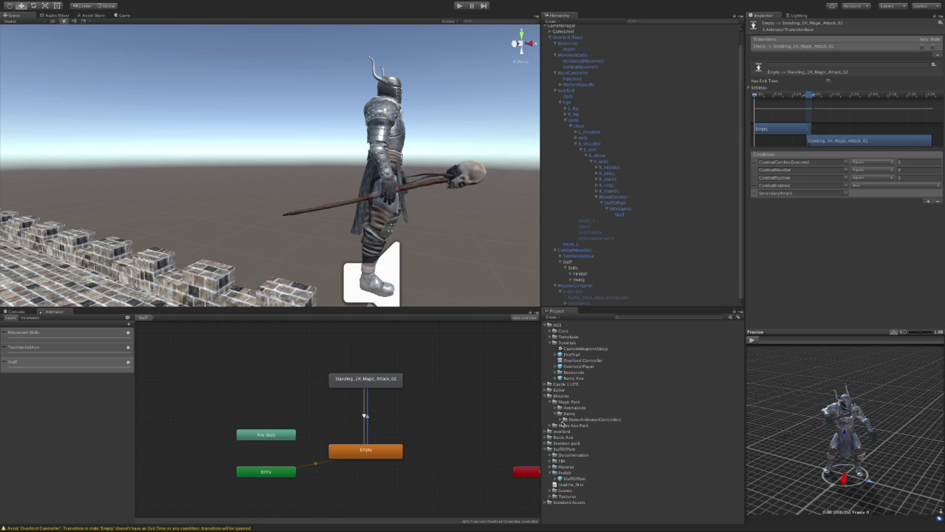
pyautogui.click(551, 426)
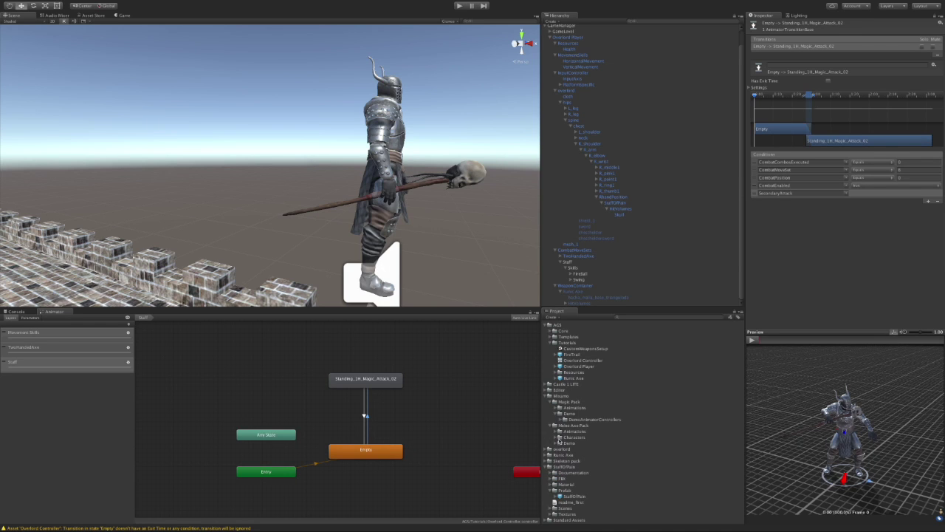
pyautogui.click(556, 432)
pyautogui.scroll(-10, 628, 443)
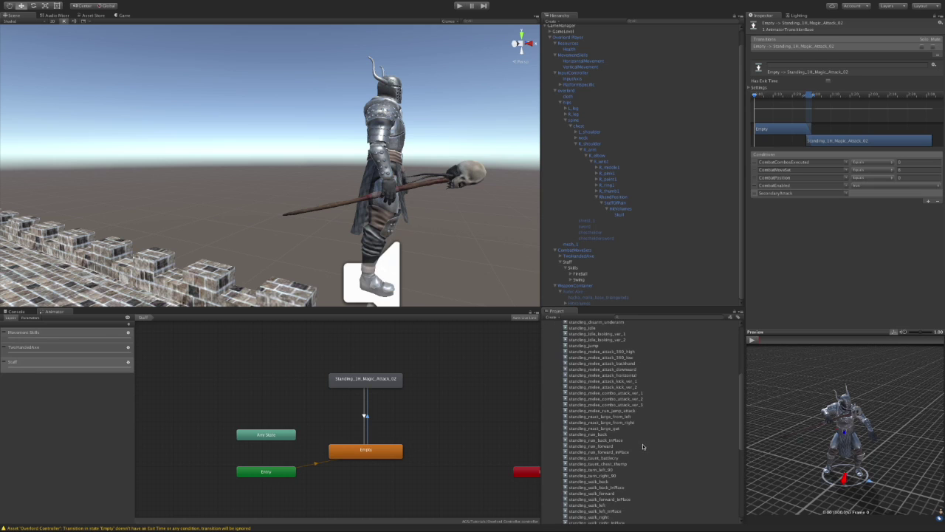
pyautogui.click(606, 376)
pyautogui.click(753, 340)
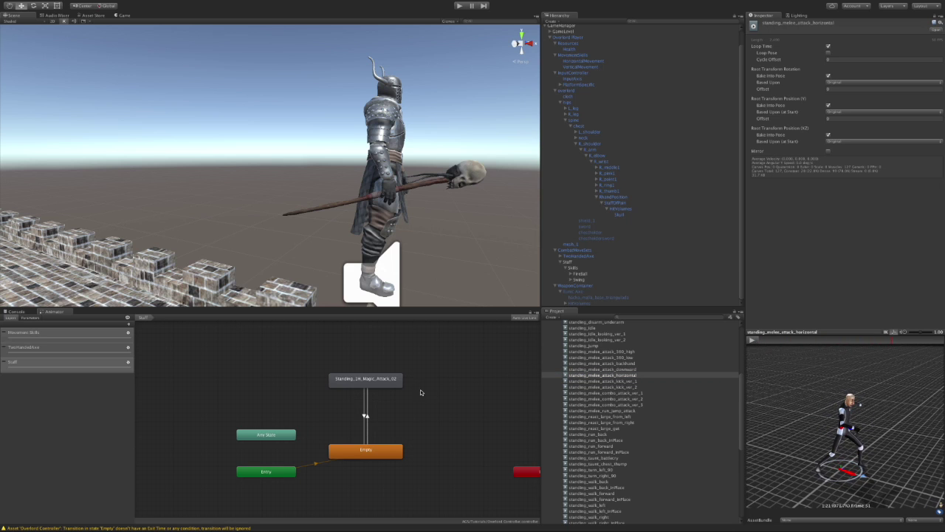
pyautogui.moveTo(583, 376); pyautogui.dragTo(242, 381)
pyautogui.moveTo(358, 380); pyautogui.dragTo(421, 385)
pyautogui.moveTo(279, 388); pyautogui.dragTo(296, 387)
# - Create a transition from the Empty state to the standing_melee_attack_horizontal state
pyautogui.rightClick(355, 450)
pyautogui.click(375, 453)
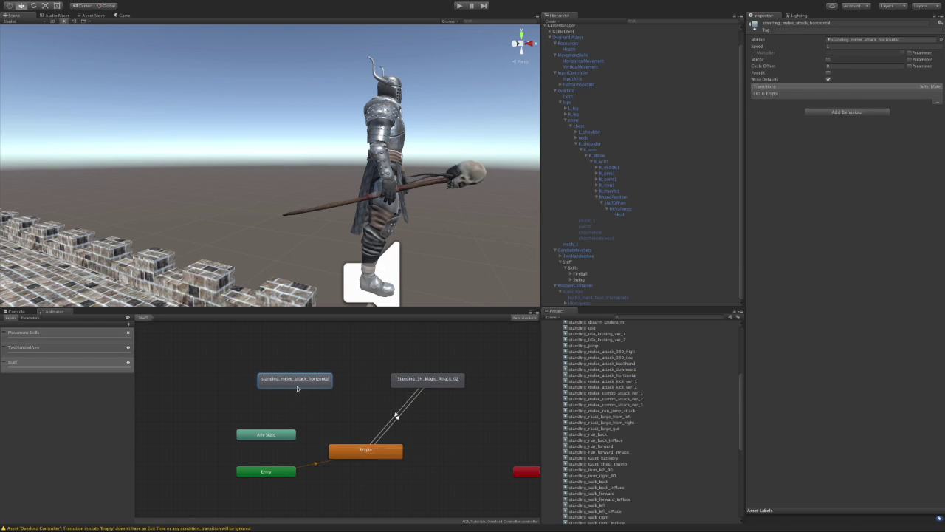
pyautogui.click(296, 381)
# - Disable Has Exit Time on the Empty to standing_melee_attack_horizontal transition and add a CombatCombosExecuted condition set to Equals
pyautogui.click(333, 418)
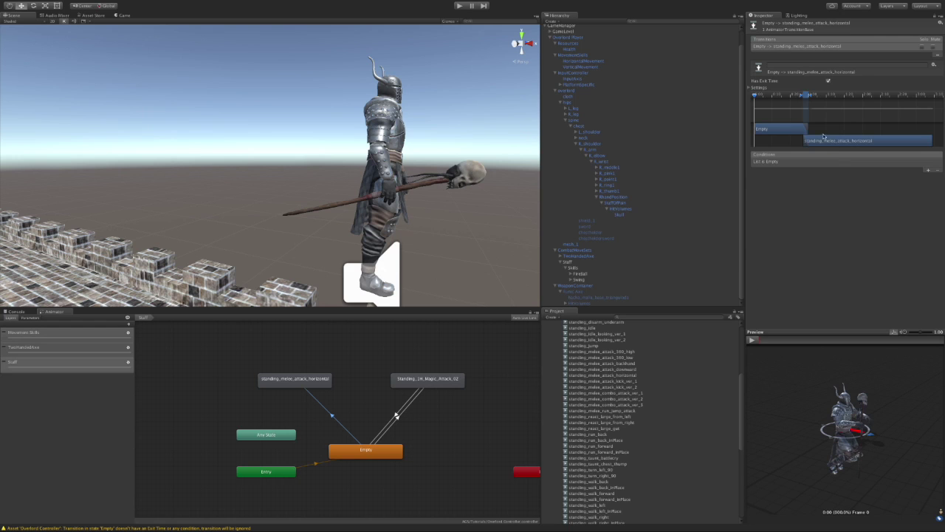
pyautogui.click(828, 82)
pyautogui.click(929, 171)
pyautogui.click(848, 163)
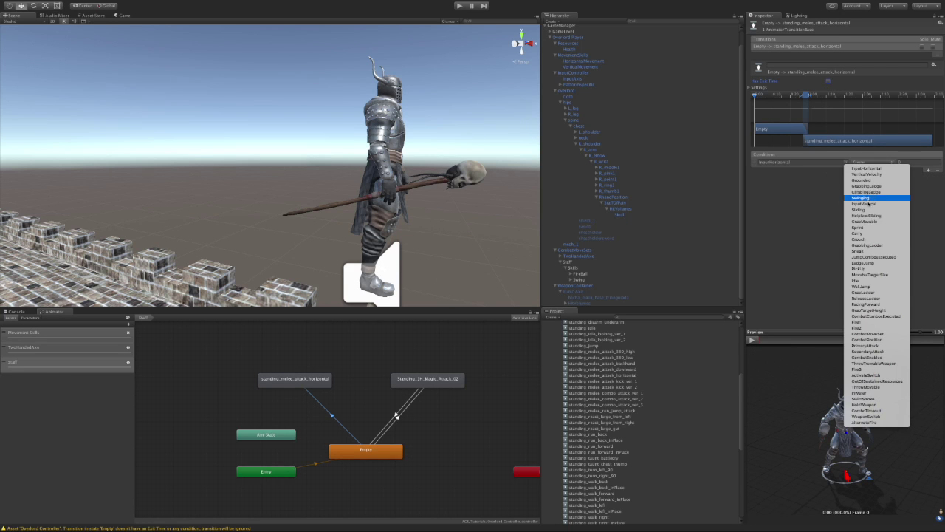
pyautogui.click(875, 316)
pyautogui.click(871, 162)
pyautogui.click(864, 174)
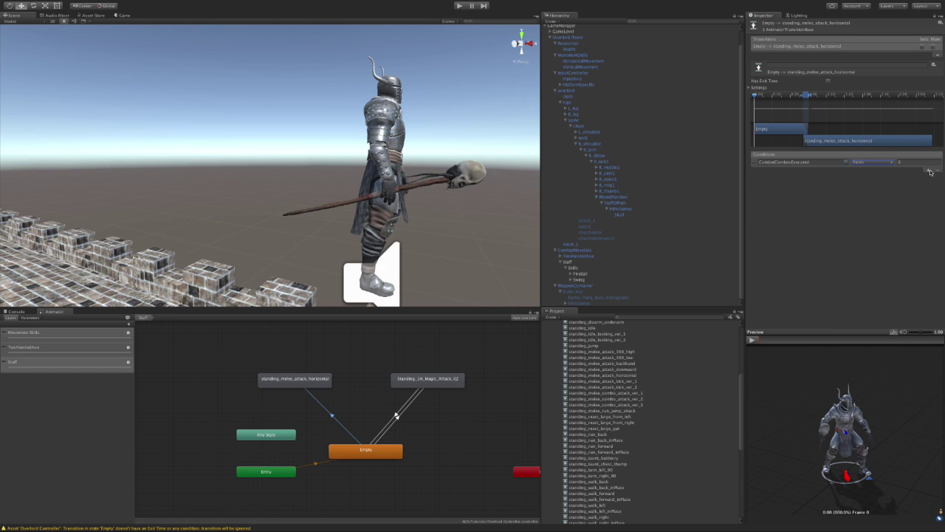
# - Add a CombatMoveSet condition set to Equals and enter the move set value for the melee attack transition
pyautogui.click(929, 171)
pyautogui.click(851, 169)
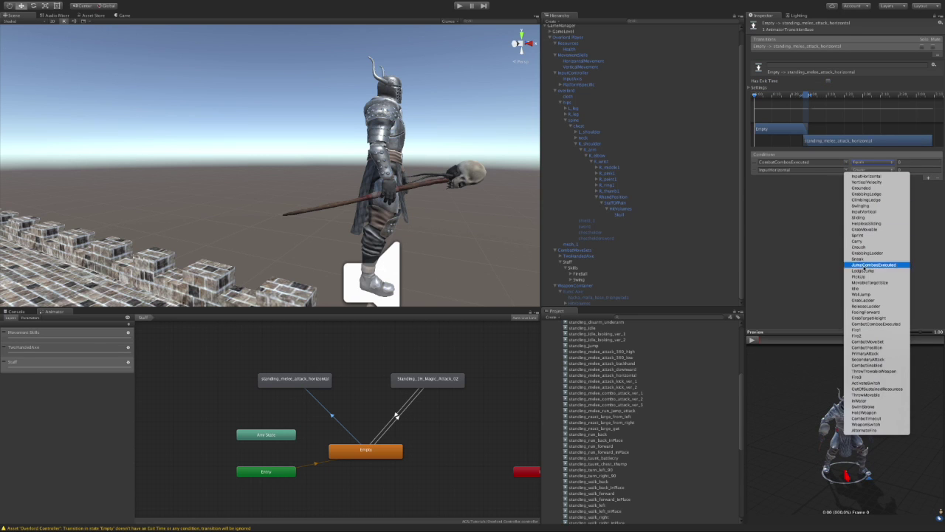
pyautogui.click(869, 341)
pyautogui.click(870, 169)
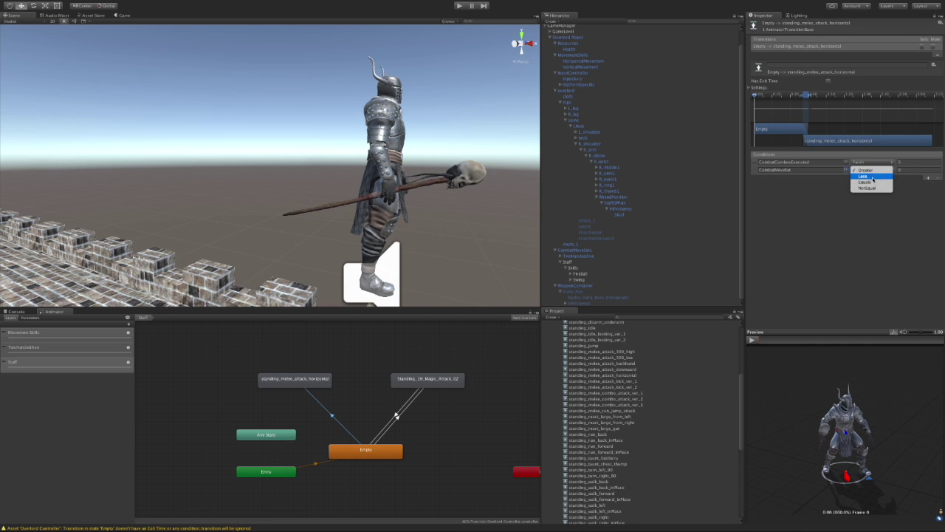
pyautogui.click(869, 182)
pyautogui.click(903, 169)
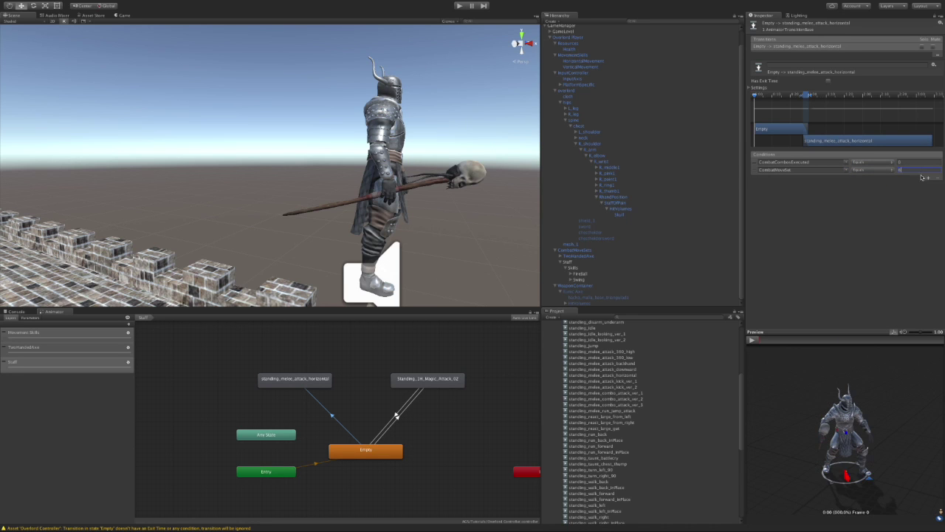
# - Add a CombatPosition condition set to Equals on the melee attack transition
pyautogui.click(928, 177)
pyautogui.click(849, 178)
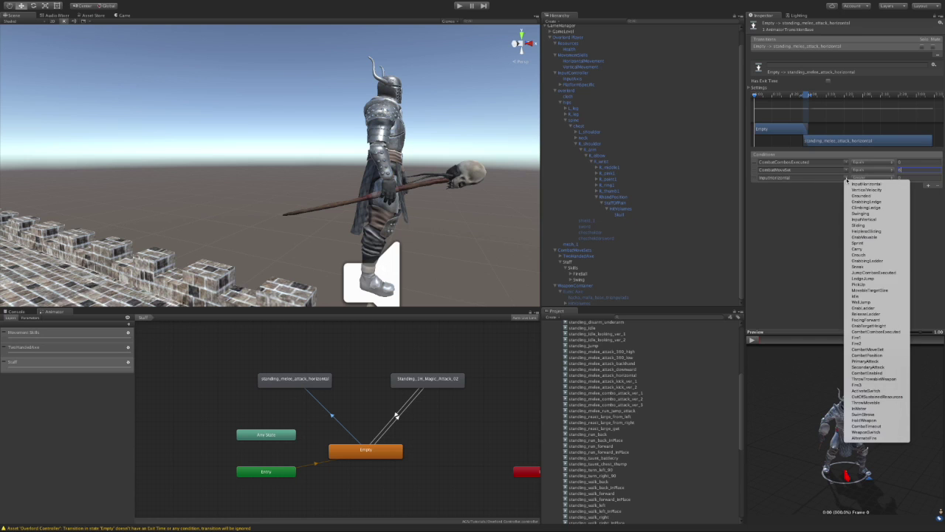
pyautogui.click(879, 355)
pyautogui.click(872, 178)
pyautogui.click(877, 191)
# - Add a CombatEnabled true condition and a PrimaryAttack trigger condition to the melee attack transition
pyautogui.click(929, 185)
pyautogui.click(846, 186)
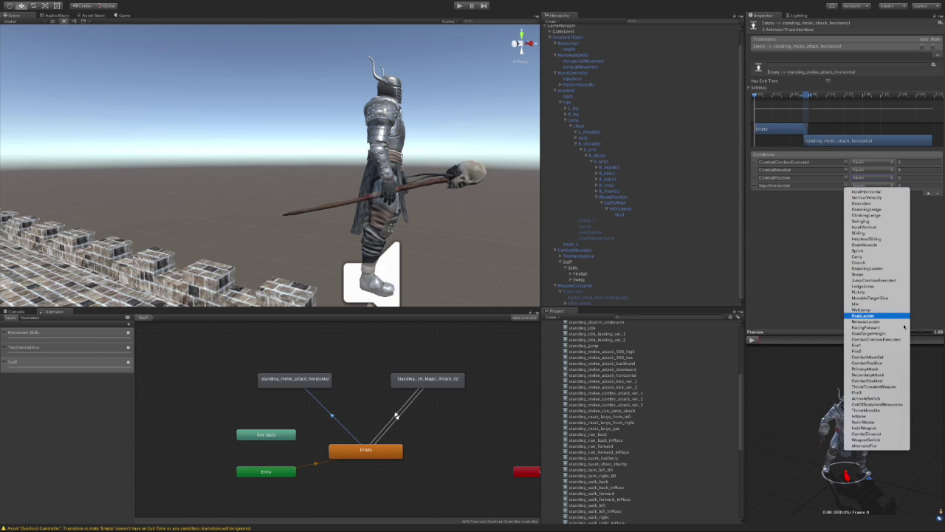
pyautogui.click(902, 381)
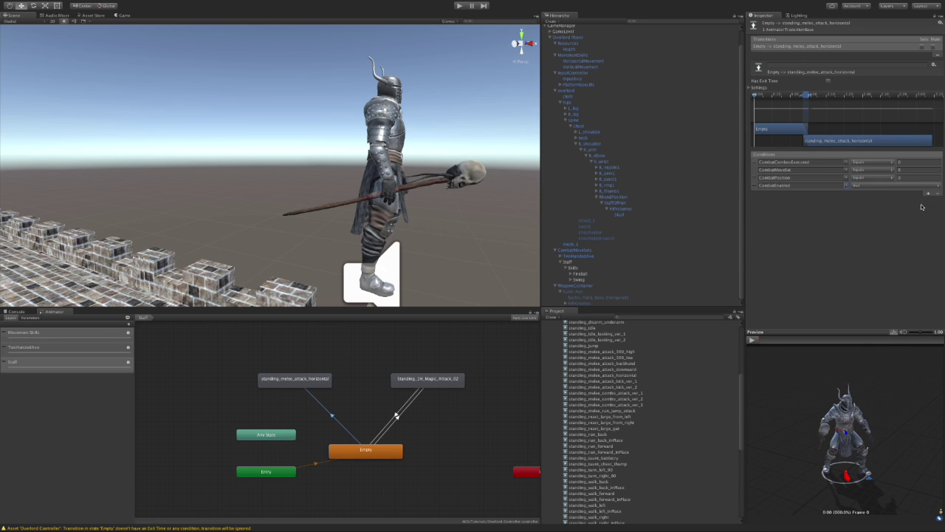
pyautogui.click(928, 193)
pyautogui.click(847, 193)
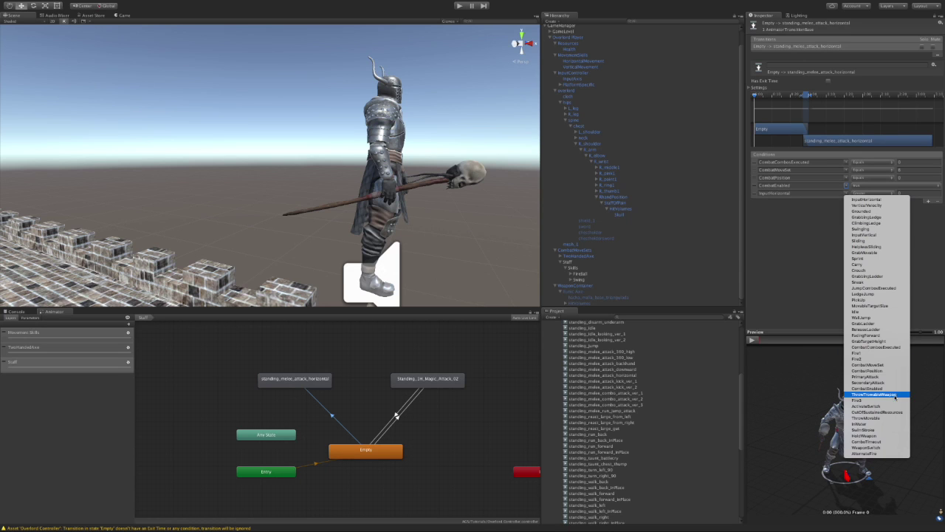
pyautogui.click(878, 377)
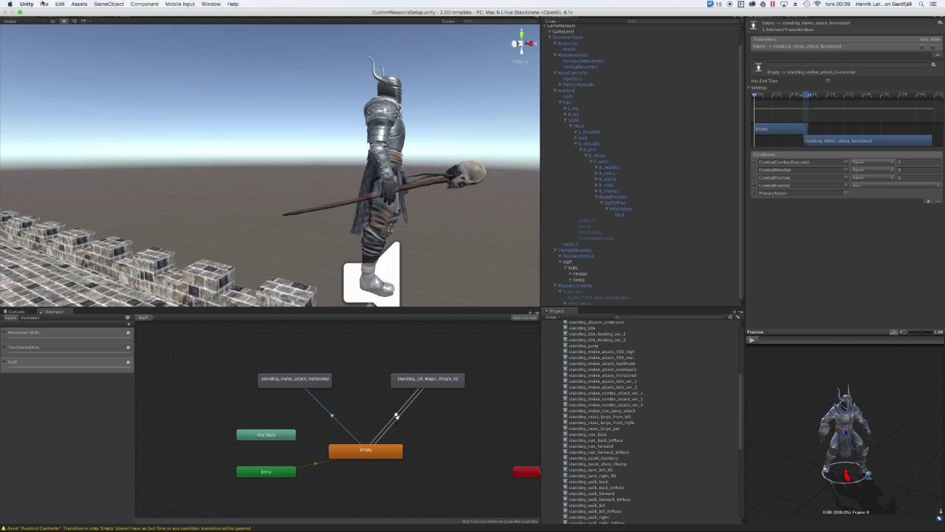
# - Save the scene and run a short play test of the game
pyautogui.click(44, 3)
pyautogui.click(66, 32)
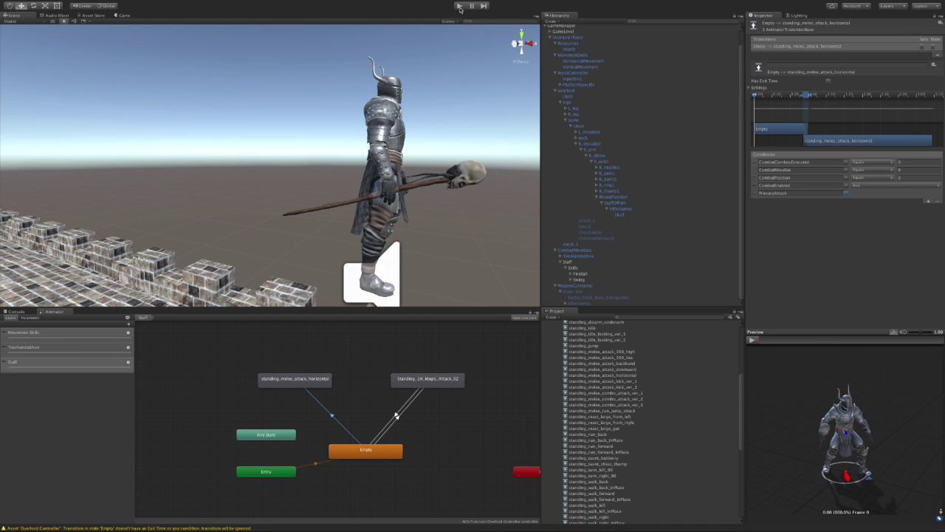
pyautogui.click(460, 6)
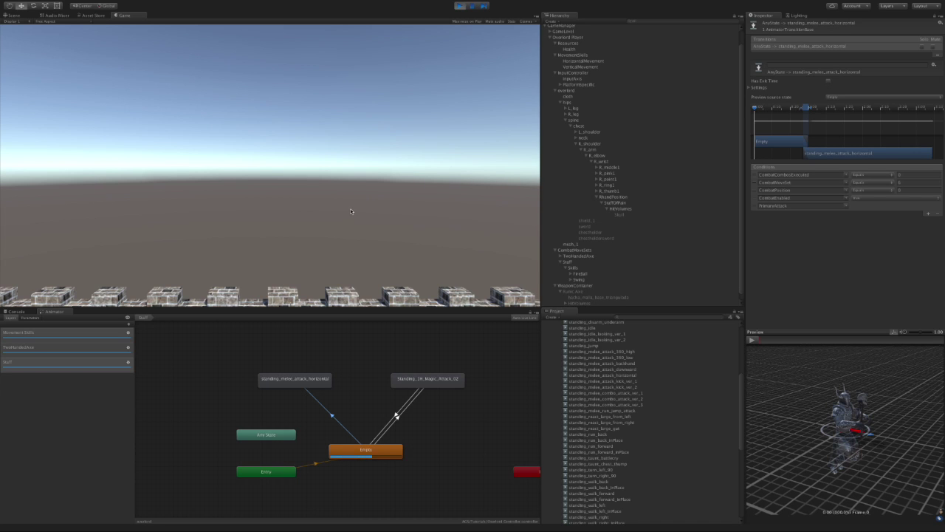
pyautogui.click(459, 7)
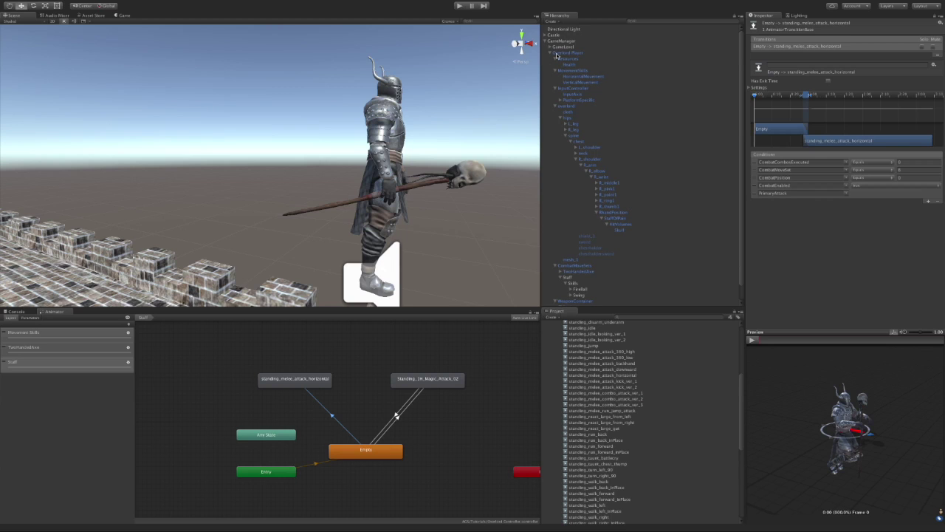
# - Select the 2D Platformer Camera under GameLevel and lower its Follow Target offset on the Y axis
pyautogui.click(551, 52)
pyautogui.click(550, 47)
pyautogui.click(560, 70)
pyautogui.click(556, 71)
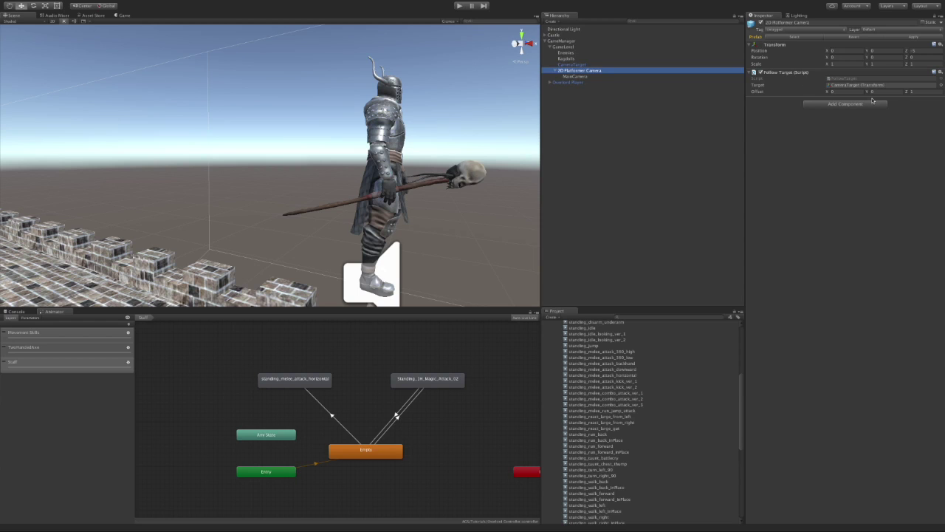
pyautogui.moveTo(867, 93); pyautogui.dragTo(858, 94)
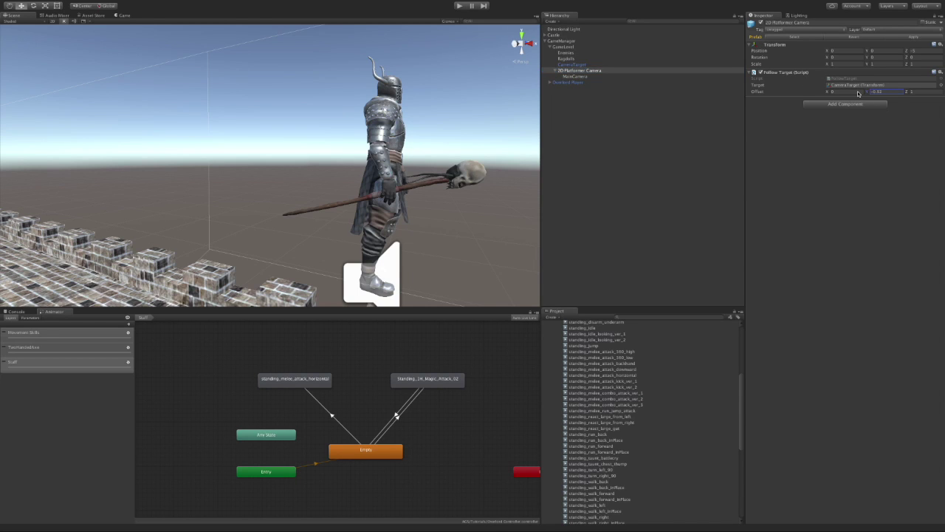
pyautogui.doubleClick(879, 92)
# - Play-test the character's staff swing with the adjusted camera framing and stop the game
pyautogui.click(461, 7)
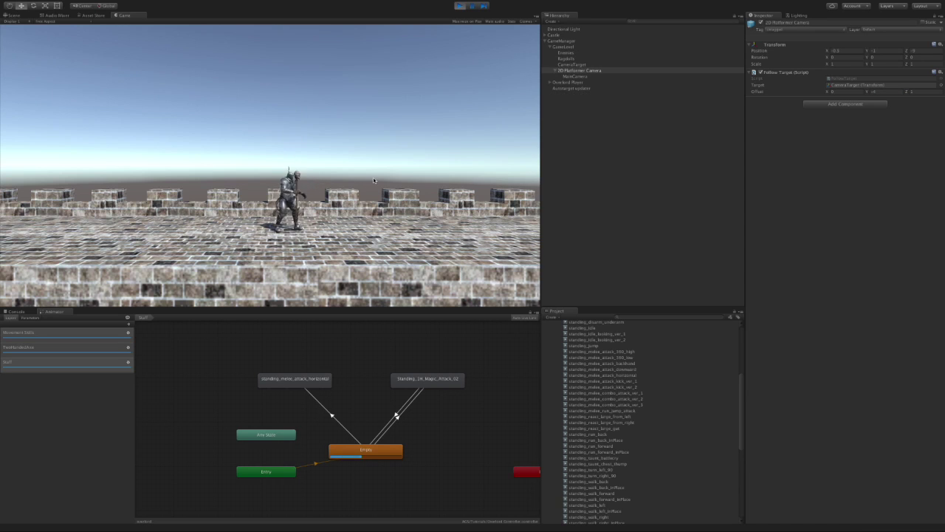
pyautogui.click(350, 182)
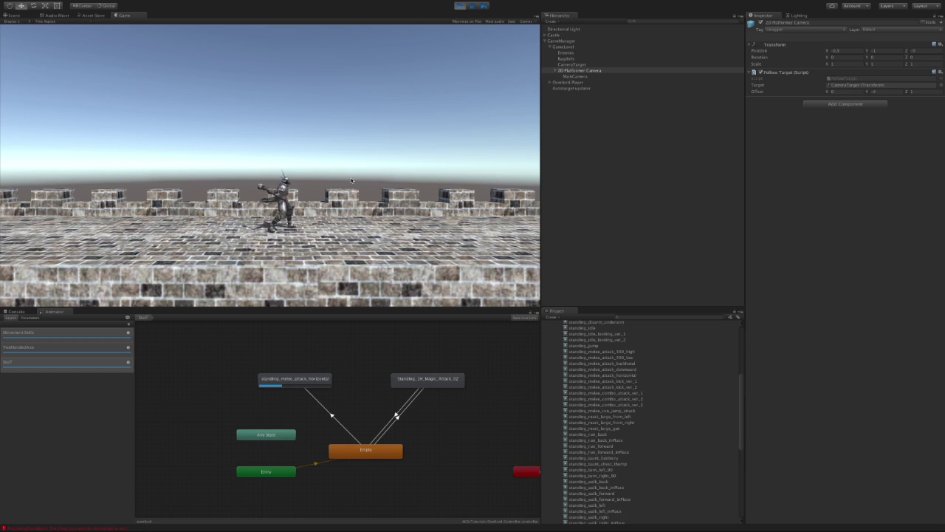
pyautogui.click(459, 6)
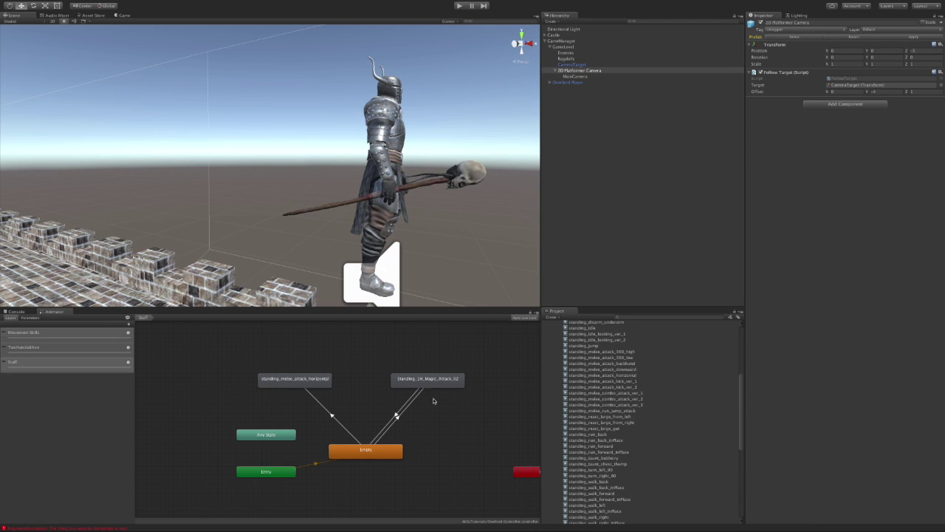
# - Create a transition from the standing_melee_attack_horizontal state back to the Empty state
pyautogui.rightClick(311, 371)
pyautogui.click(288, 382)
pyautogui.click(357, 451)
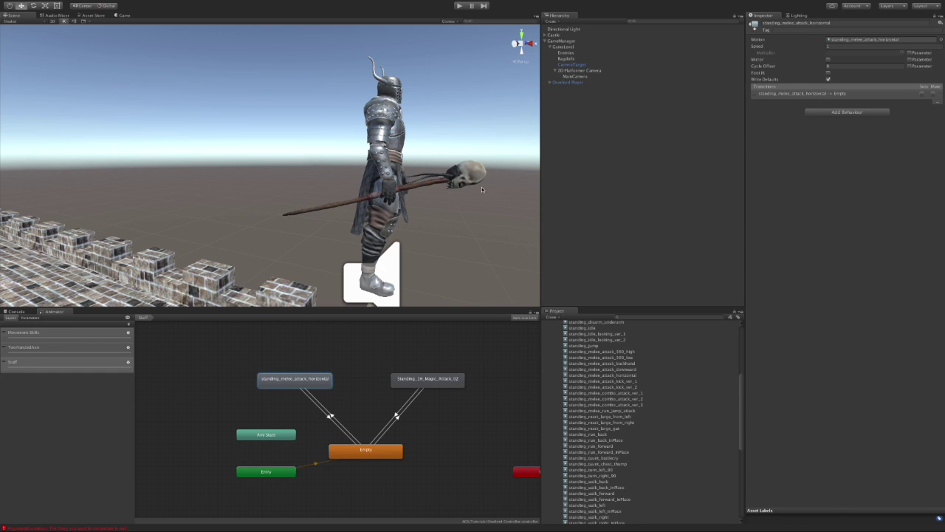
# - Select StaffOfPain in the player's hierarchy and enable Animation Based Firing on its Forward Projectile Weapon View
pyautogui.click(459, 178)
pyautogui.keyDown('alt'); pyautogui.click(550, 83); pyautogui.keyUp('alt')
pyautogui.click(617, 248)
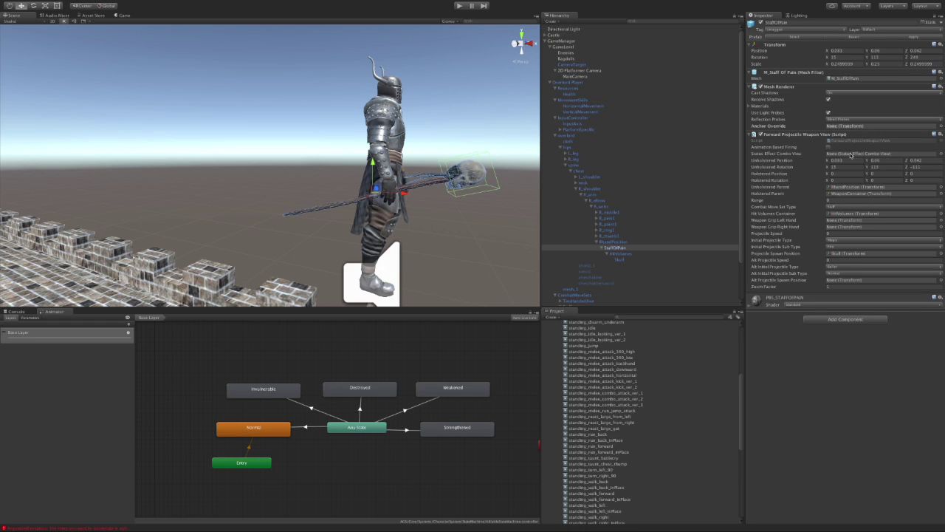
pyautogui.click(828, 147)
# - Play-test the staff attacks with animation-based firing enabled and stop the game
pyautogui.click(460, 7)
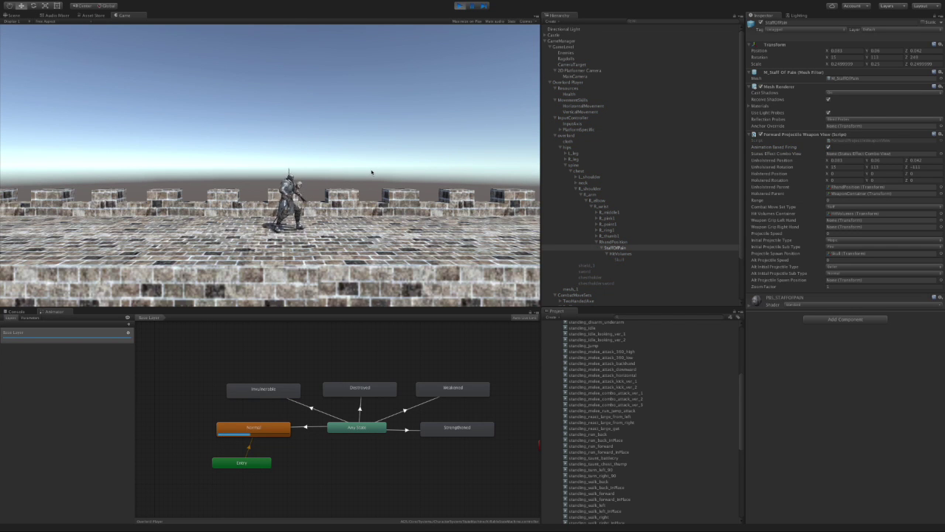
pyautogui.click(370, 175)
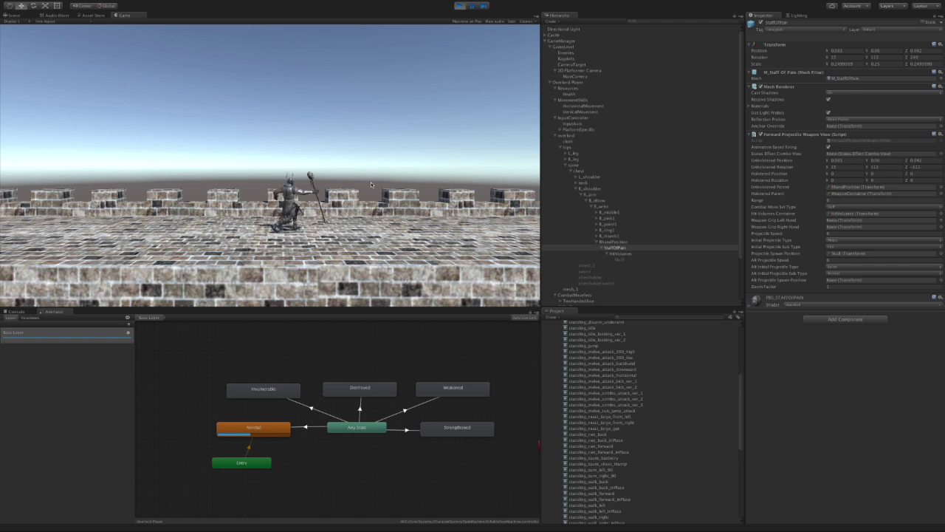
pyautogui.click(459, 6)
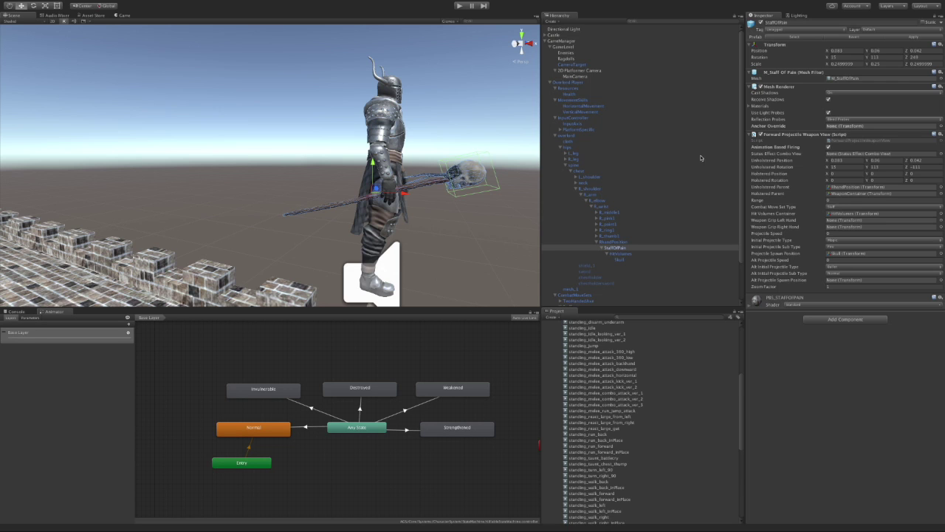
# - Locate the clip used by the Staff layer's Standing_1H_Magic_Attack_02 state in the project and inspect it
pyautogui.click(575, 135)
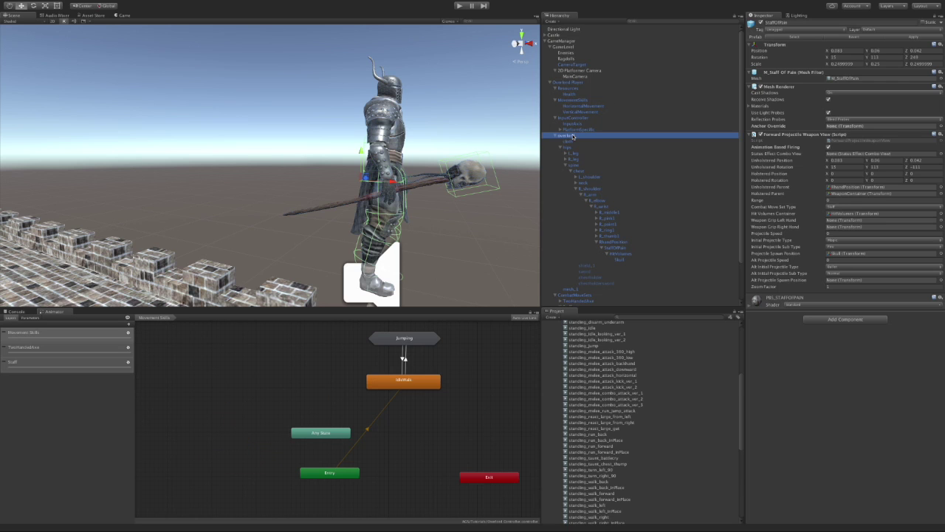
pyautogui.click(42, 362)
pyautogui.click(420, 381)
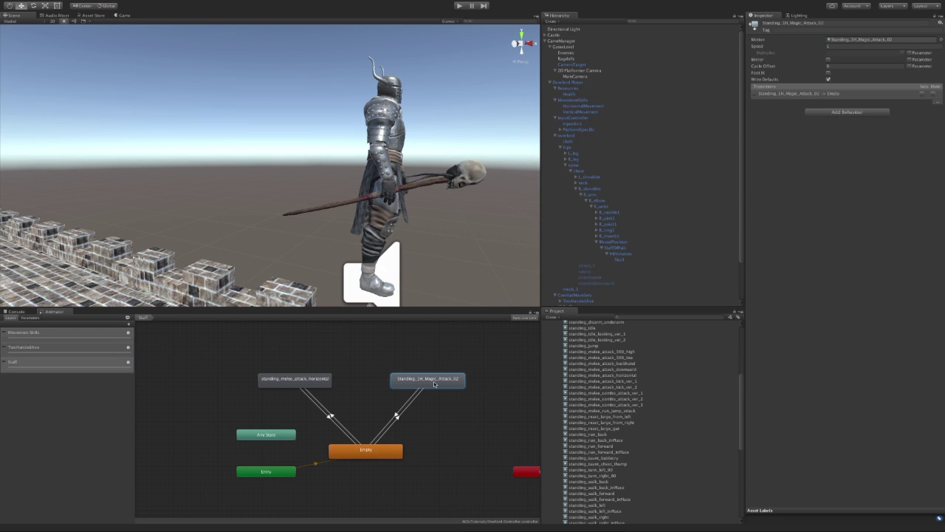
pyautogui.click(838, 41)
pyautogui.click(595, 334)
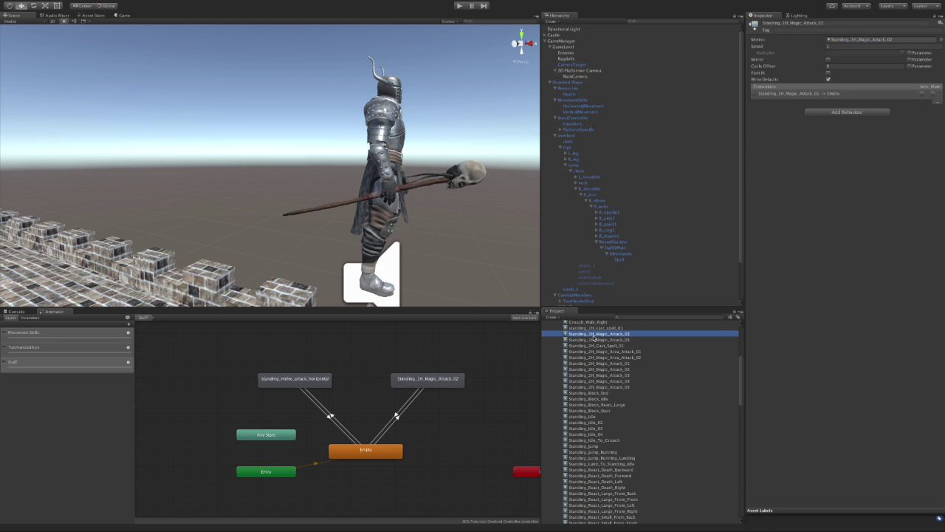
# - Open the Animation window, place it over the scene view and select the Standing_1H_Magic_Attack_02 clip
pyautogui.moveTo(161, 2)
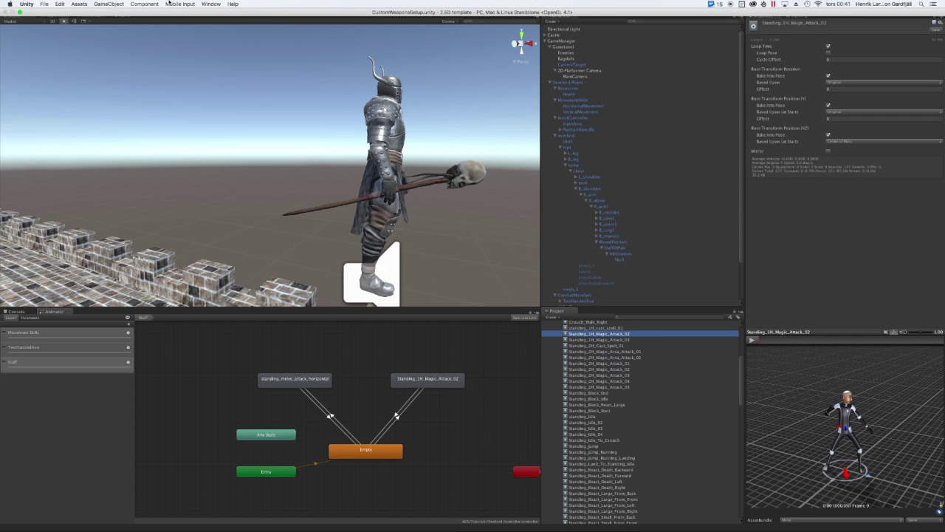
pyautogui.click(210, 3)
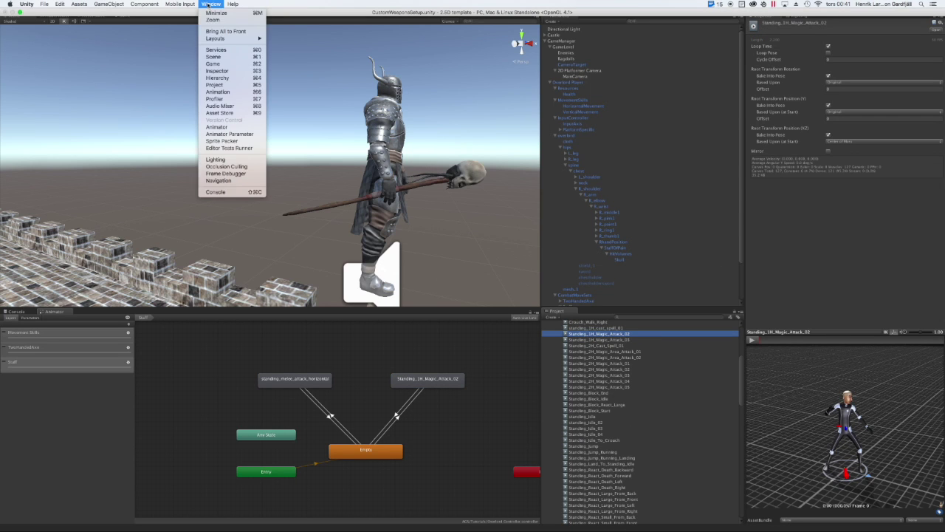
pyautogui.click(217, 92)
pyautogui.moveTo(656, 41); pyautogui.dragTo(205, 41)
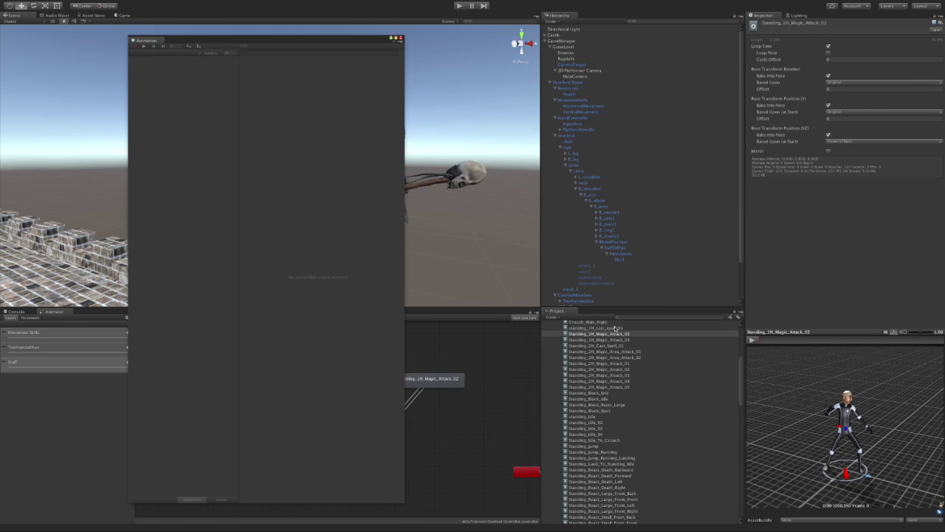
pyautogui.click(582, 335)
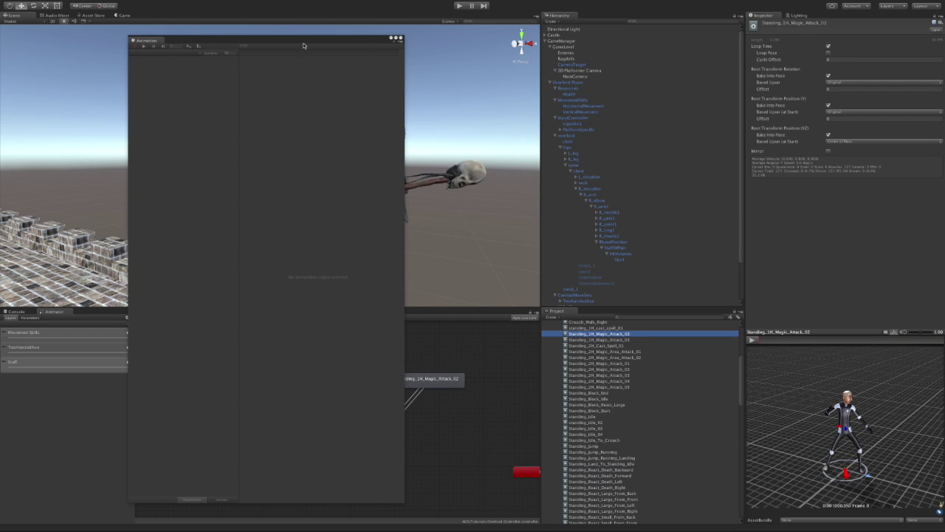
pyautogui.moveTo(609, 2)
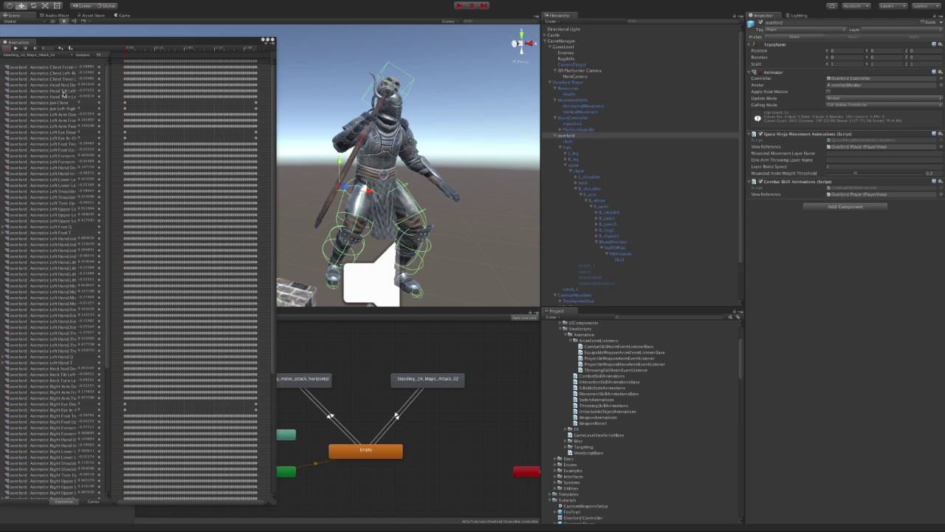
# - Choose the overlord's Standing_1H_Magic_Attack_02 clip and scrub the timeline to the frame where the staff is thrust forward
pyautogui.click(45, 57)
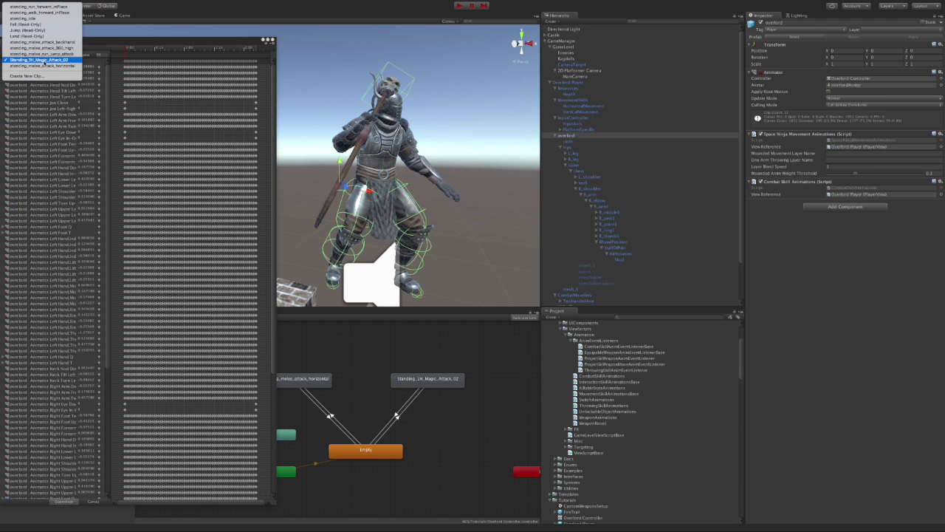
pyautogui.click(42, 59)
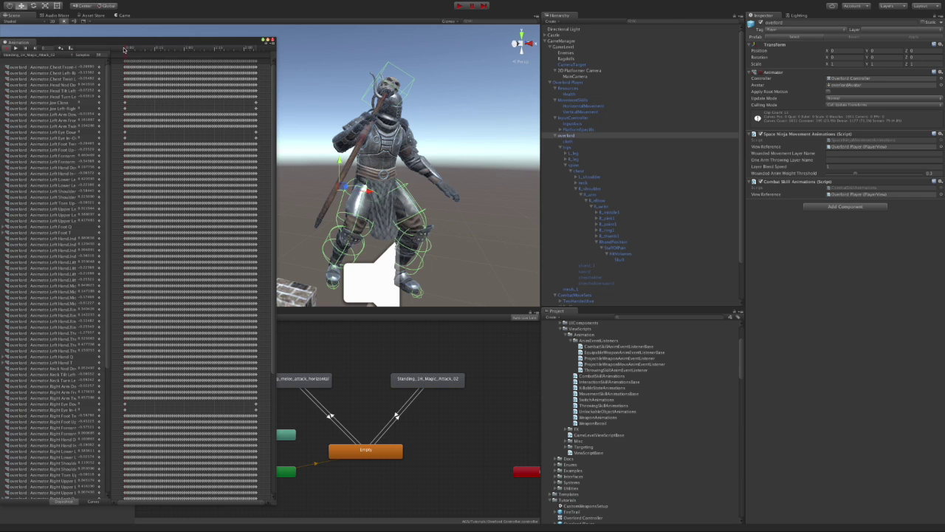
pyautogui.moveTo(127, 49); pyautogui.dragTo(162, 54)
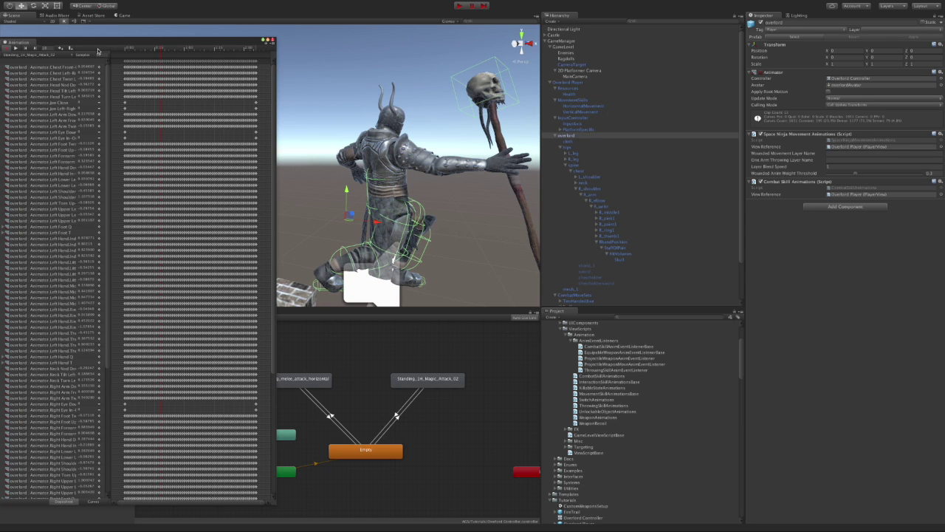
# - Add an animation event at the current frame of the Standing_1H_Magic_Attack_02 clip and check its available functions
pyautogui.rightClick(160, 54)
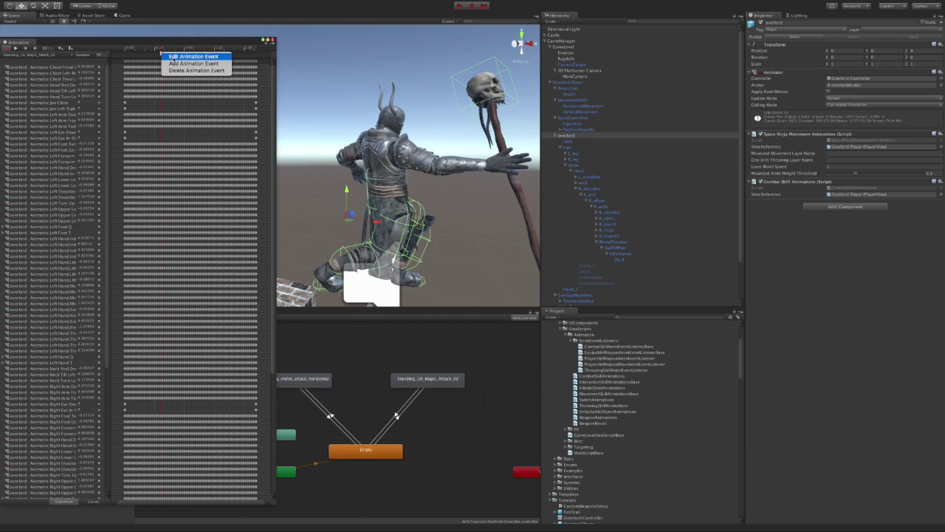
pyautogui.click(172, 57)
pyautogui.click(374, 145)
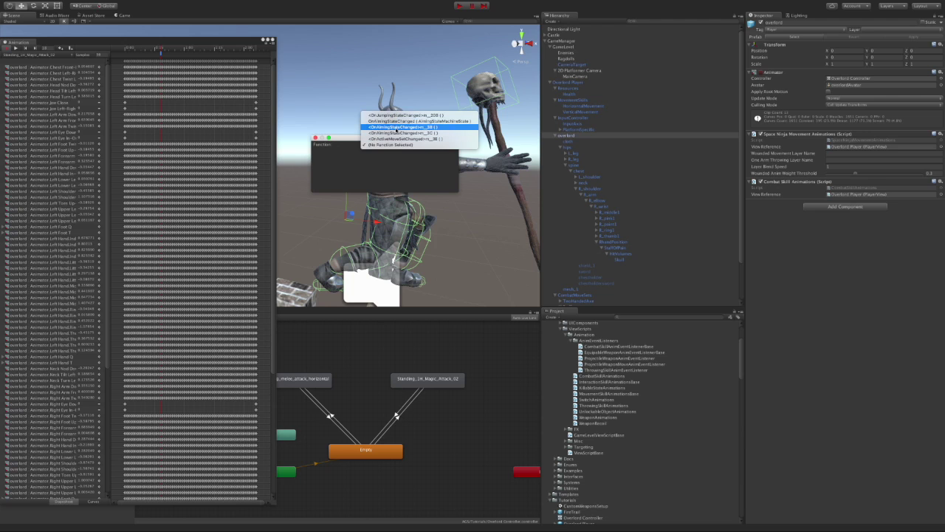
pyautogui.click(832, 274)
# - Add the Projectile Weapon Move Anim Event Listener component to the overlord object
pyautogui.click(834, 208)
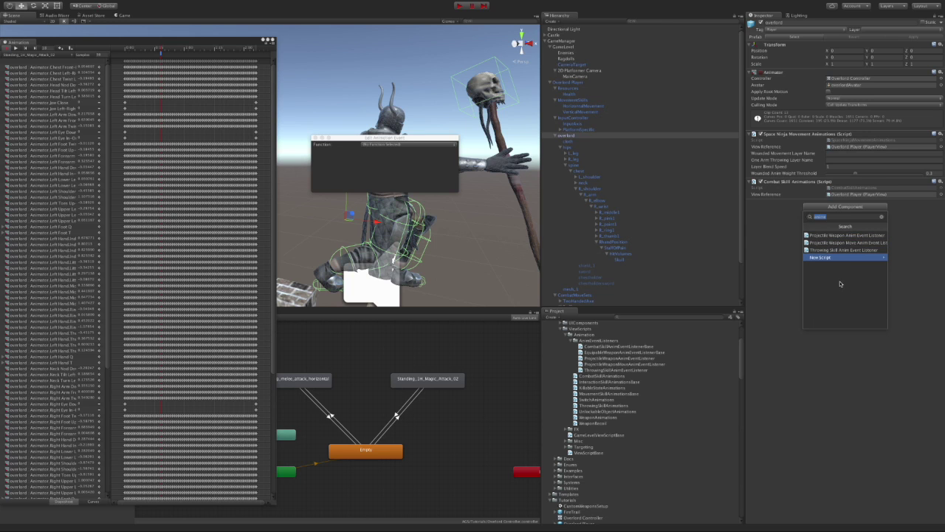
pyautogui.write('animev')
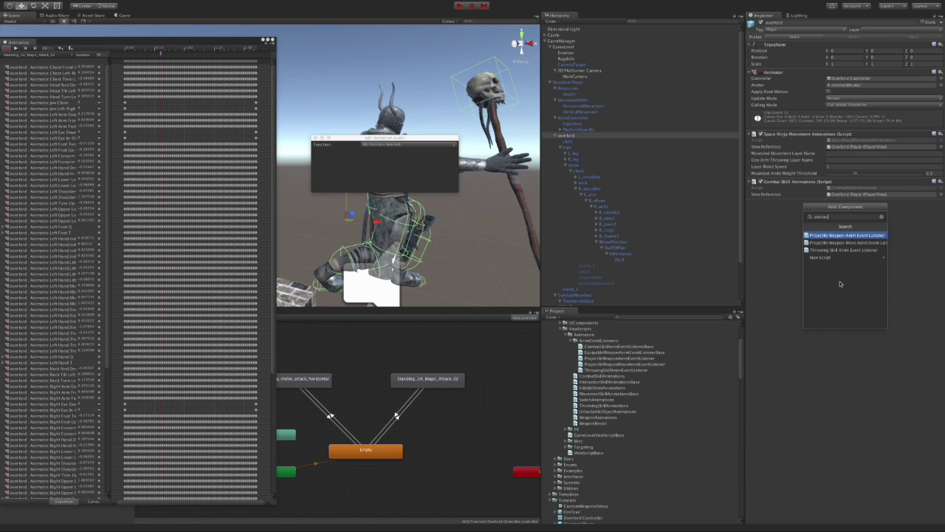
pyautogui.press('Down')
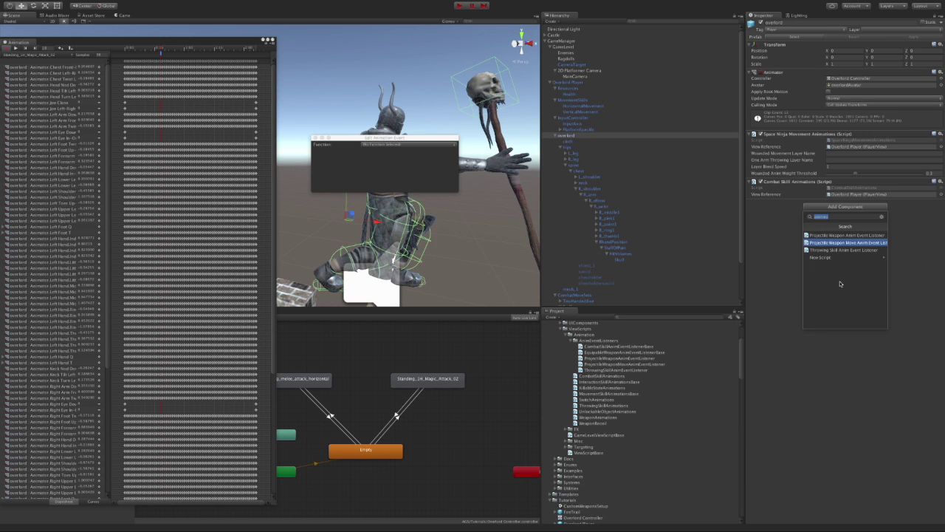
pyautogui.press('Return')
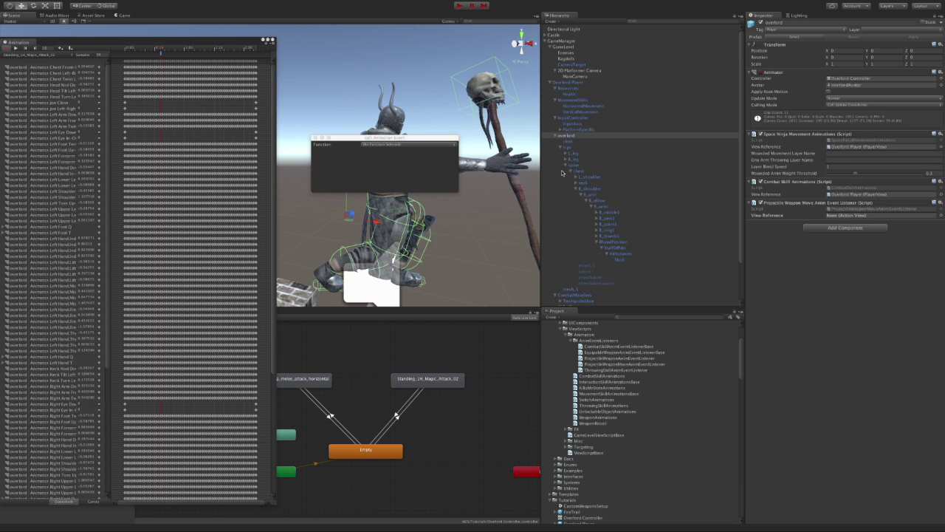
# - Assign the Fire() function to the animation event, end animation recording and close the Animation window
pyautogui.click(399, 144)
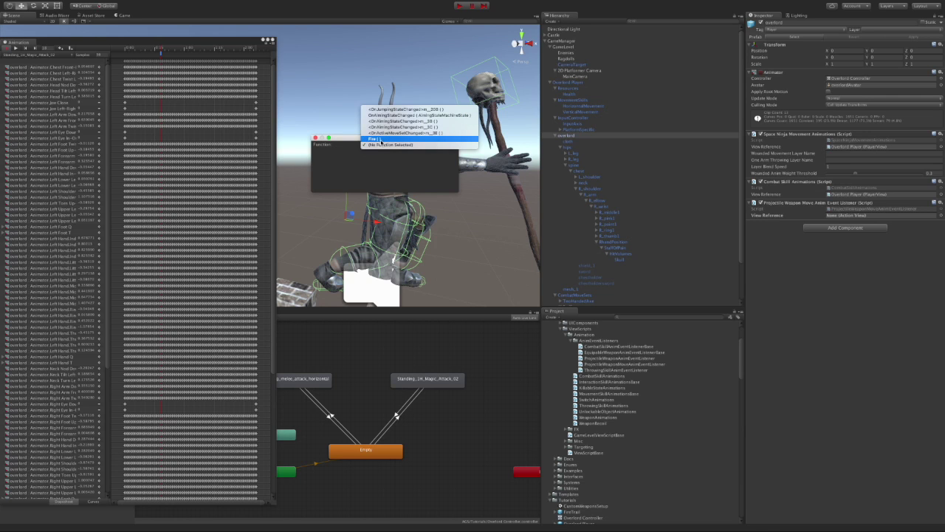
pyautogui.click(389, 139)
pyautogui.click(317, 138)
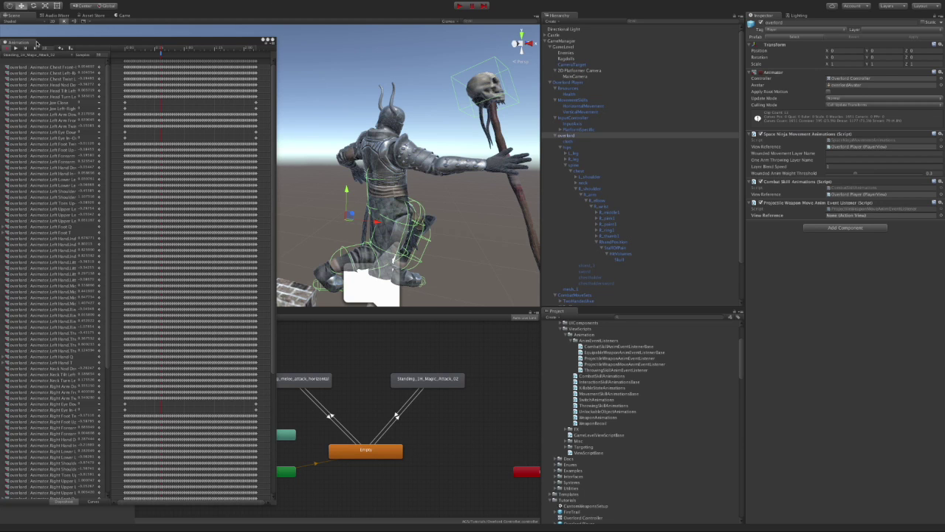
pyautogui.click(6, 50)
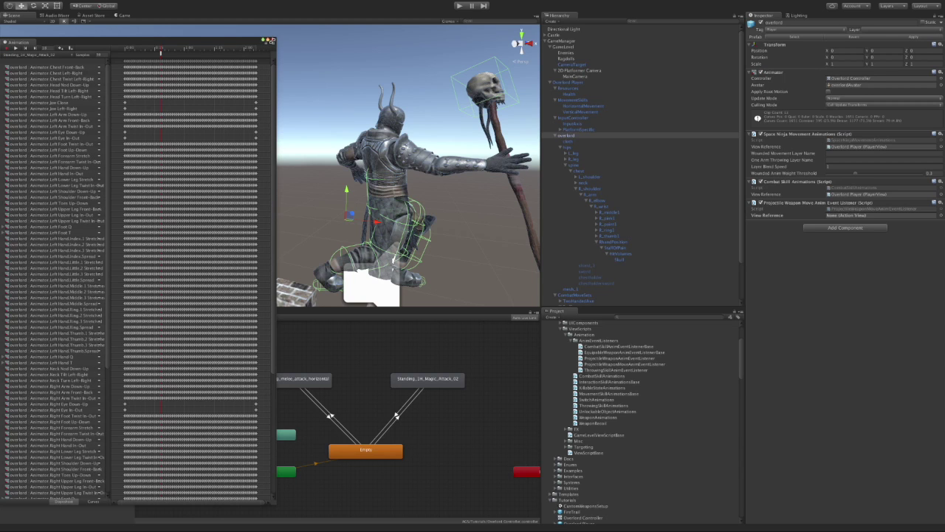
pyautogui.click(272, 39)
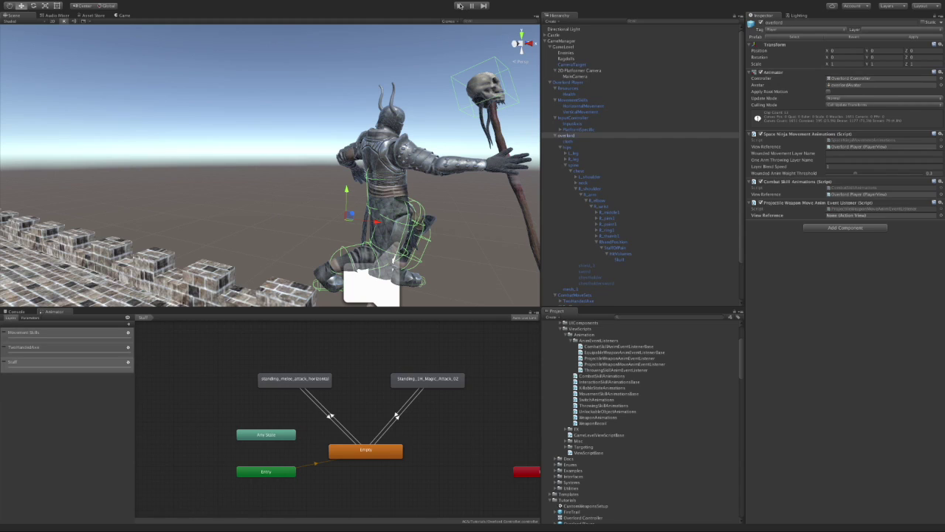
# - Play-test the staff attack with the Fire animation event in place and stop the game
pyautogui.click(460, 6)
pyautogui.click(459, 6)
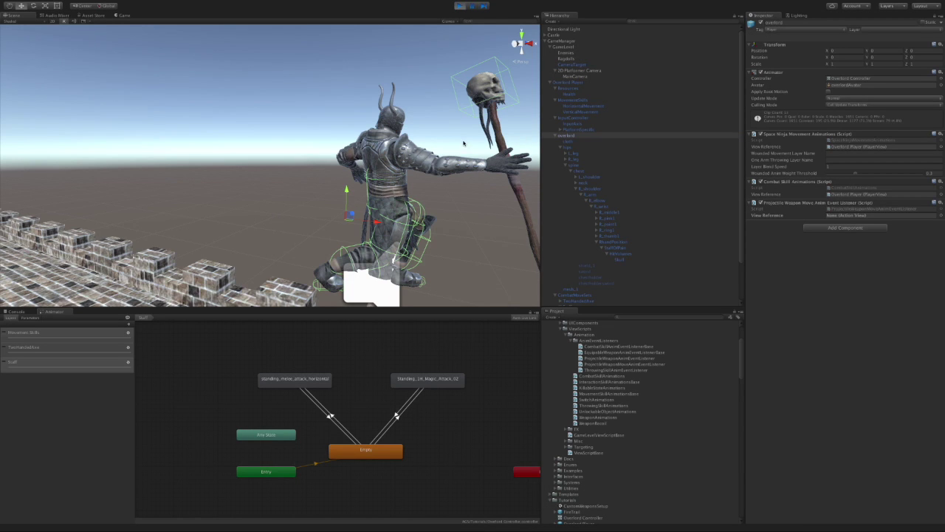
pyautogui.click(393, 174)
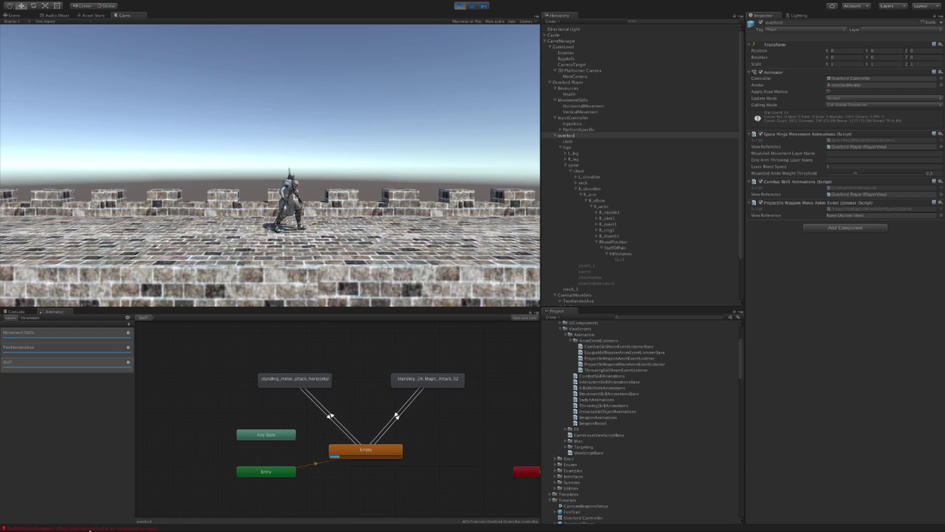
pyautogui.click(458, 5)
# - Place the FireTrail prefab in the scene, move it about 1.8 units along negative X from the player and stop its particle preview
pyautogui.click(555, 82)
pyautogui.click(550, 83)
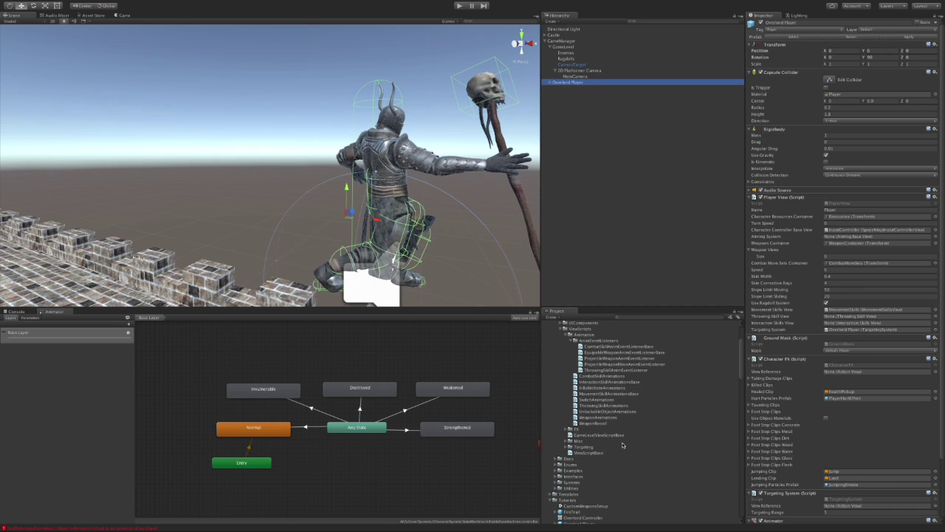
pyautogui.moveTo(567, 512); pyautogui.dragTo(613, 223)
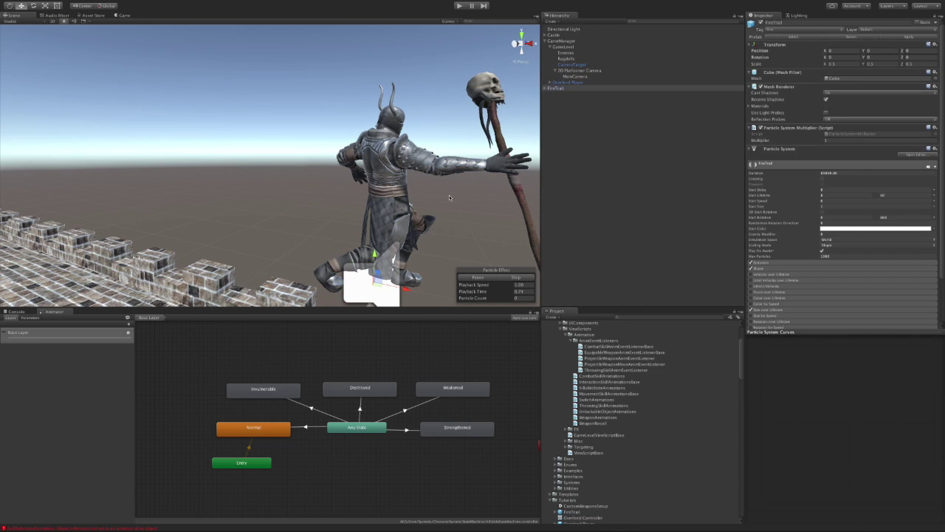
pyautogui.scroll(-4, 425, 196)
pyautogui.moveTo(362, 240); pyautogui.dragTo(253, 231)
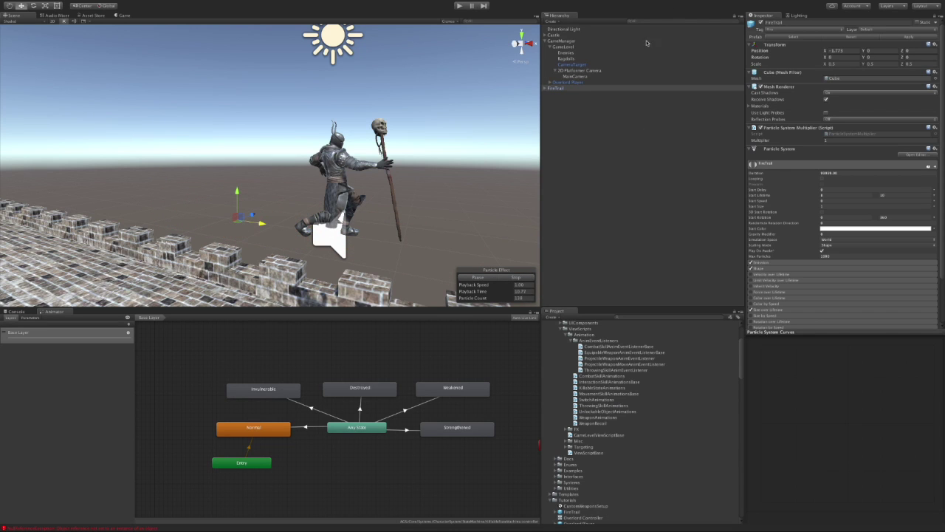
pyautogui.click(508, 278)
pyautogui.click(843, 50)
# - Create an empty object at the root of the hierarchy with position X 0 and scale 1 on all axes
pyautogui.rightClick(559, 116)
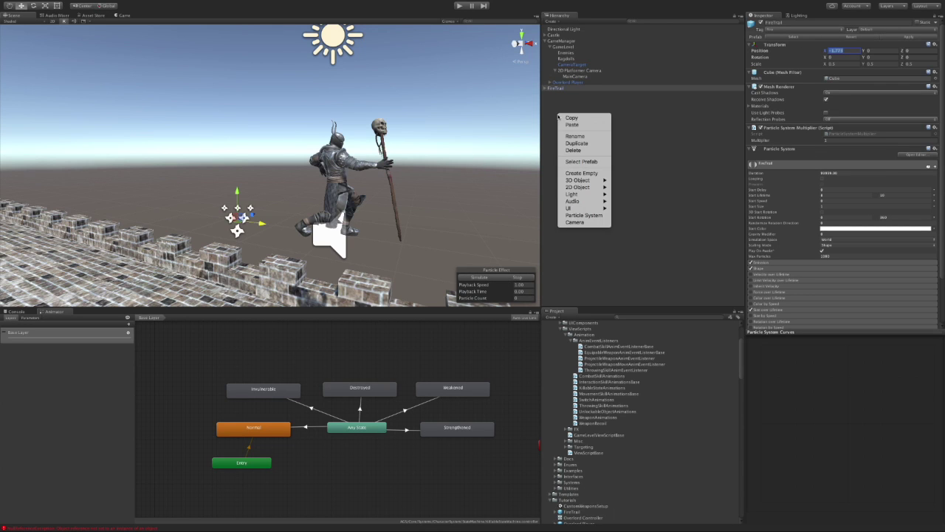
pyautogui.click(582, 173)
pyautogui.moveTo(571, 108); pyautogui.dragTo(565, 137)
pyautogui.click(848, 43)
pyautogui.write('0')
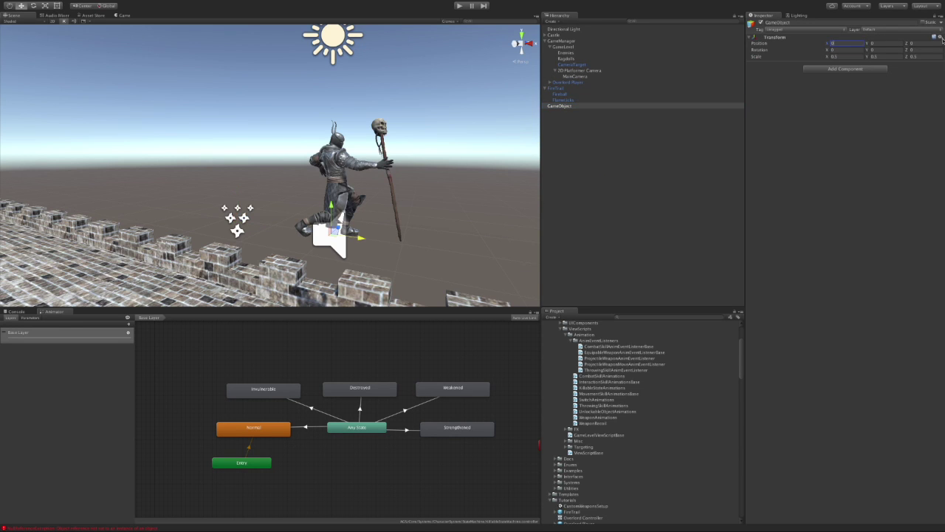
pyautogui.click(846, 56)
pyautogui.write('1')
pyautogui.click(878, 56)
pyautogui.write('1')
pyautogui.click(914, 56)
pyautogui.write('1')
# - Rename the new empty object FireMagic
pyautogui.click(567, 106)
pyautogui.doubleClick(567, 107)
pyautogui.click(571, 106)
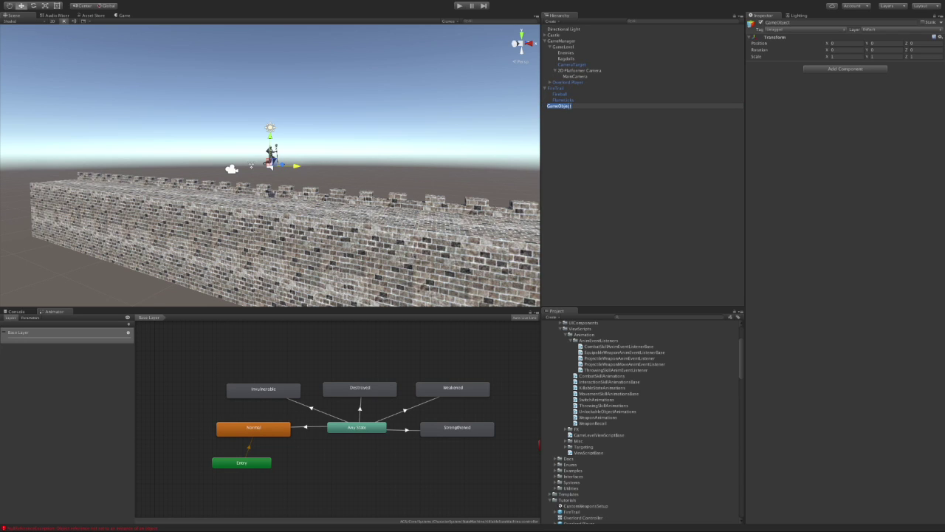
pyautogui.write('FireMagic')
pyautogui.press('Return')
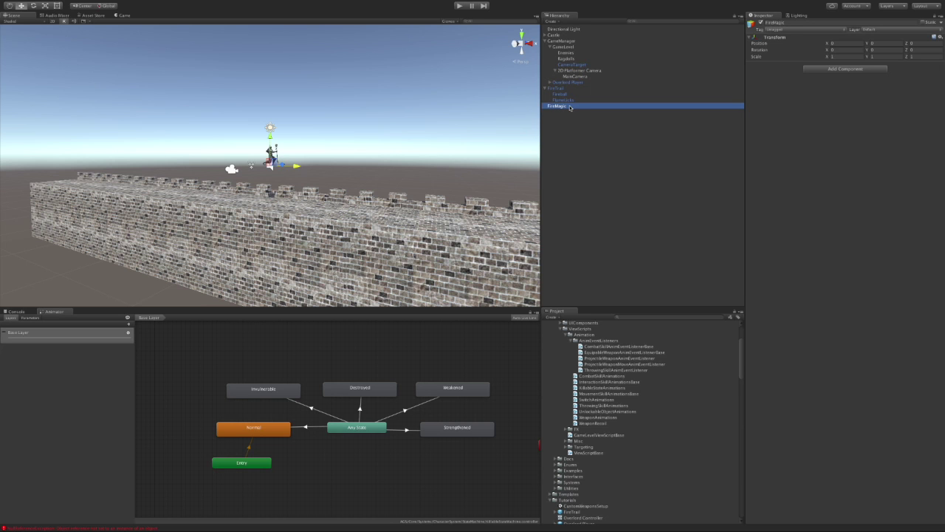
# - Make FireTrail a child of FireMagic and set its X position to 0
pyautogui.scroll(10, 284, 226)
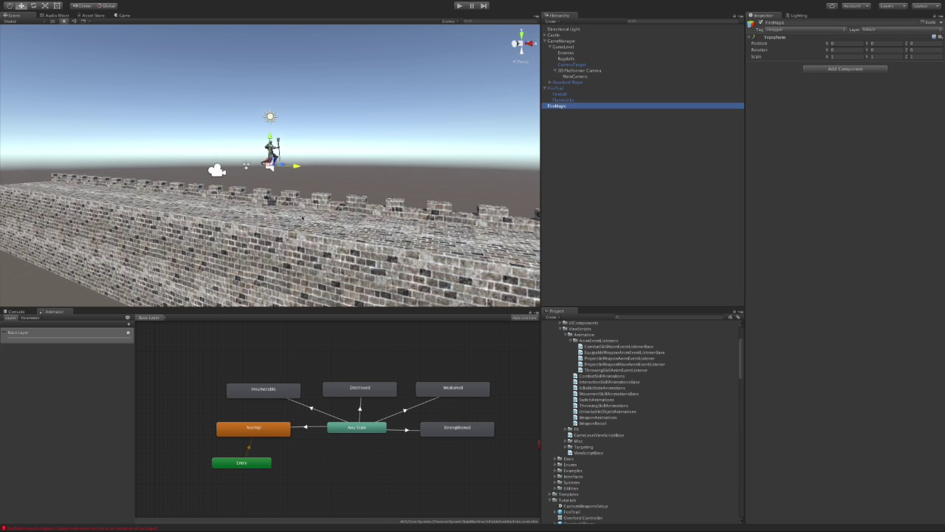
pyautogui.scroll(3, 305, 220)
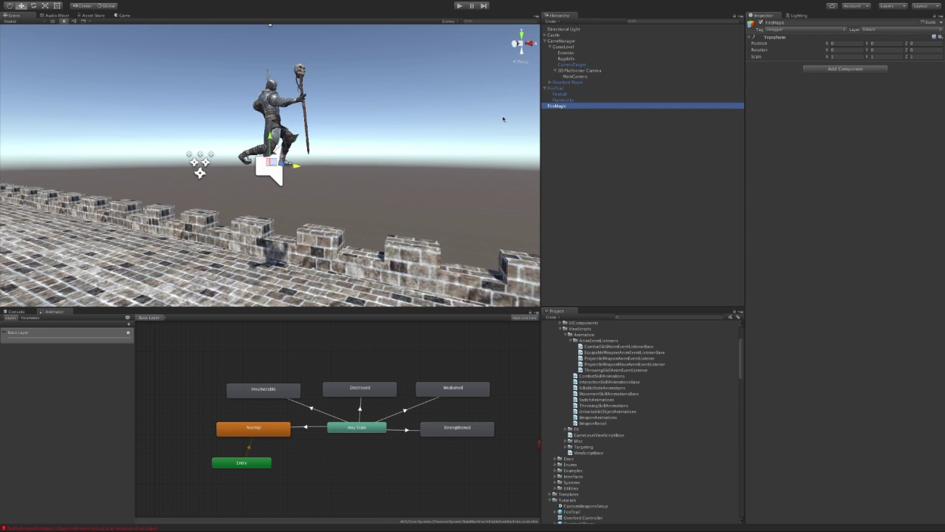
pyautogui.click(560, 89)
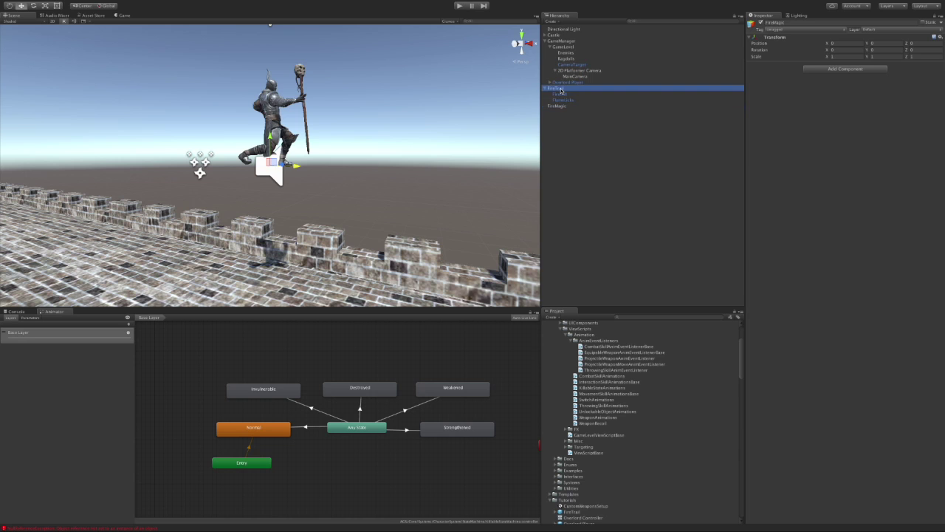
pyautogui.moveTo(561, 90); pyautogui.dragTo(566, 106)
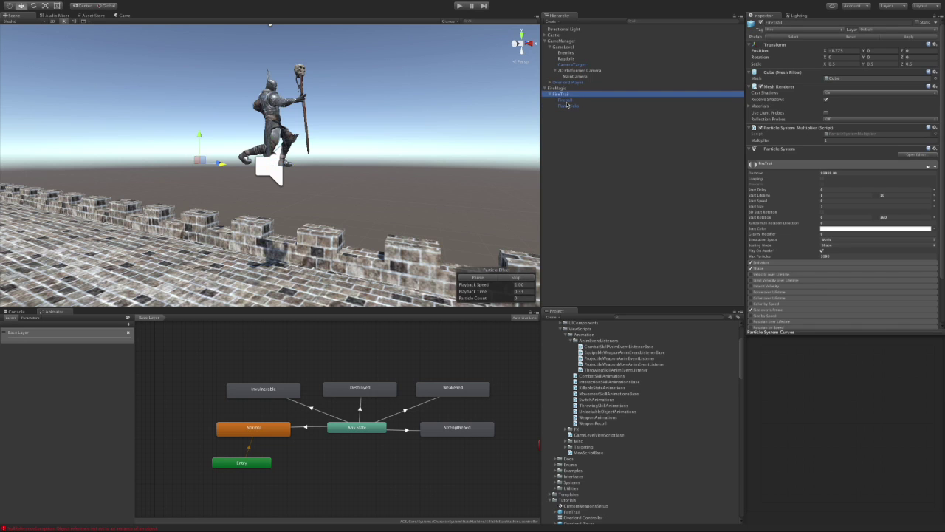
pyautogui.click(561, 88)
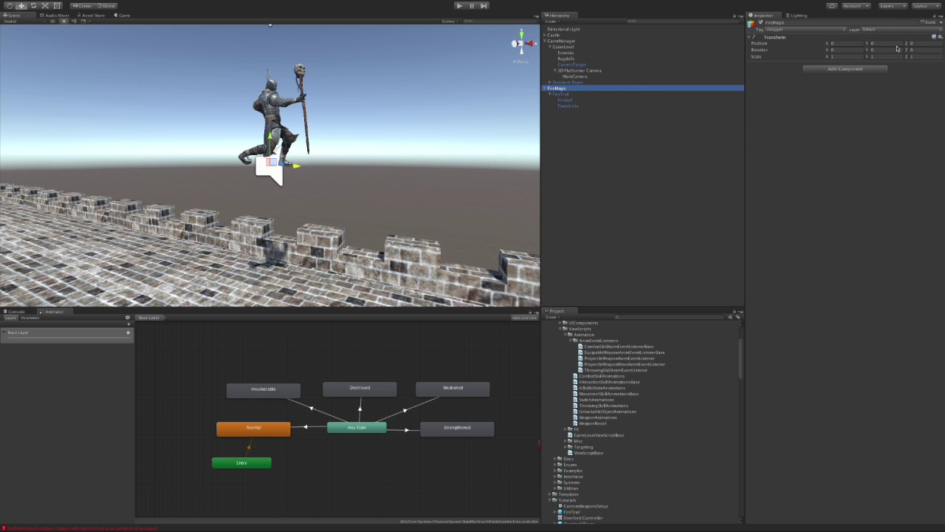
pyautogui.click(565, 94)
pyautogui.click(849, 51)
pyautogui.write('0')
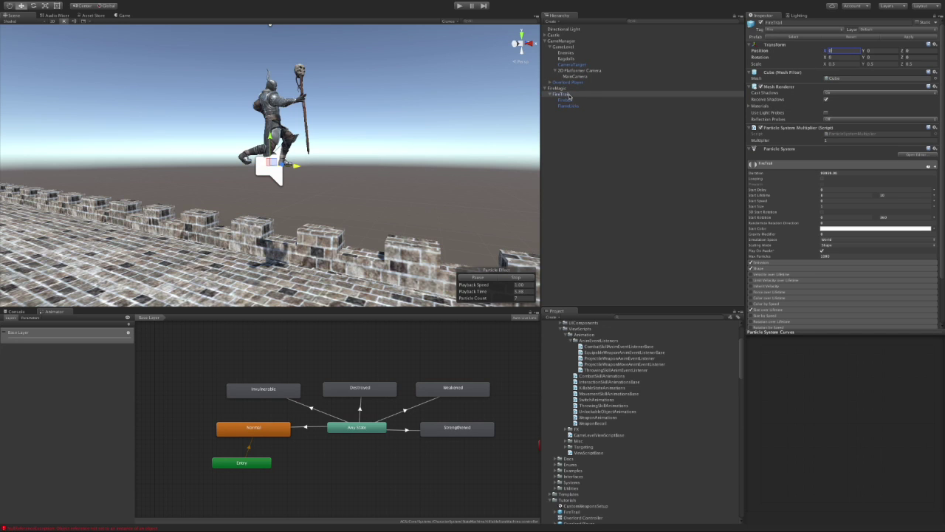
# - Add the Forward Projectile View component to the FireMagic object
pyautogui.click(559, 89)
pyautogui.click(820, 69)
pyautogui.write('forward')
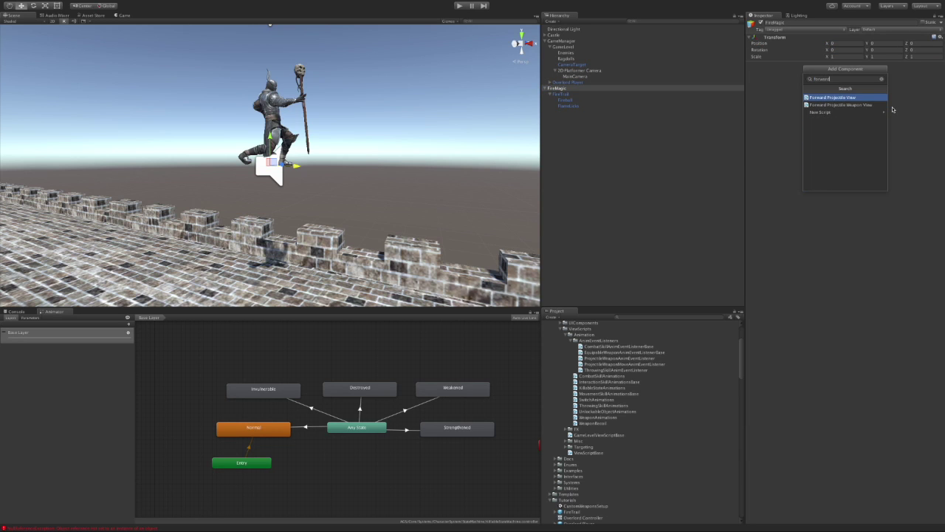
pyautogui.press('Return')
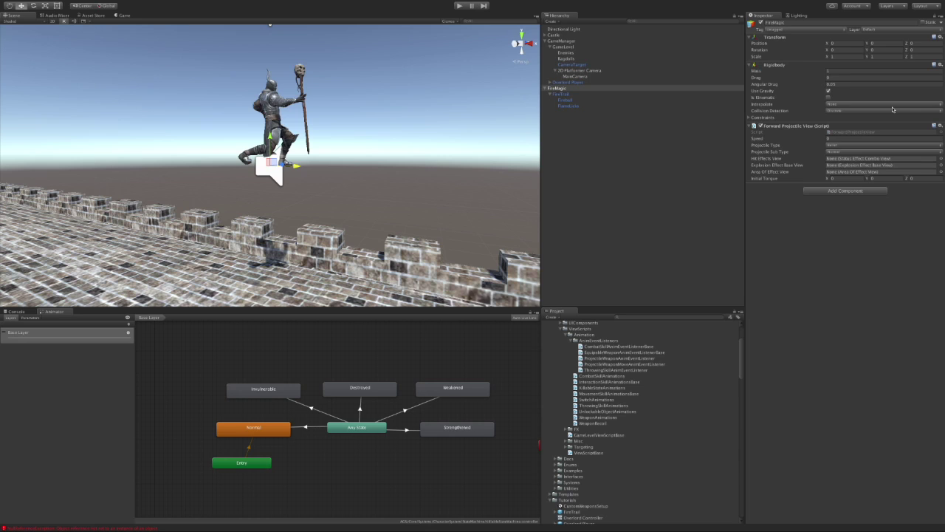
# - Set FireMagic's projectile type to Magic and sub type to Fire, and enter a projectile speed
pyautogui.click(840, 145)
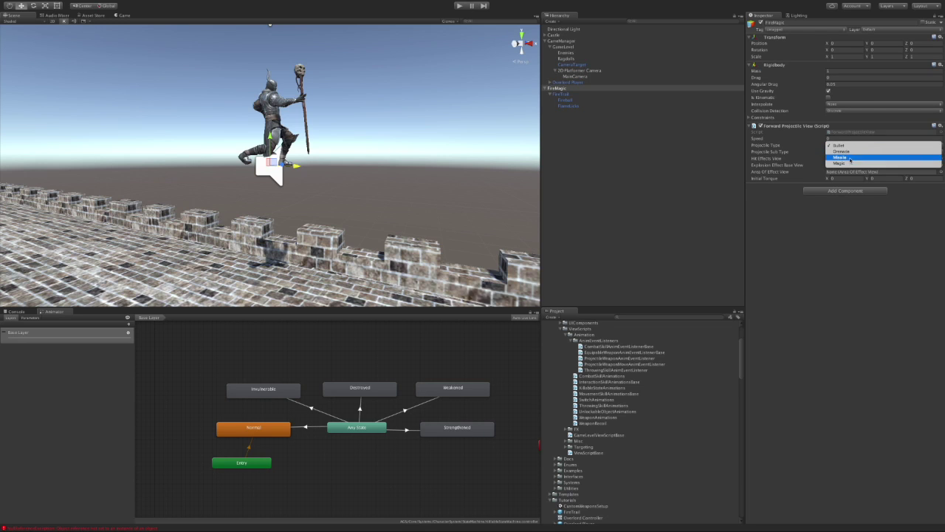
pyautogui.click(843, 153)
pyautogui.click(842, 153)
pyautogui.click(841, 157)
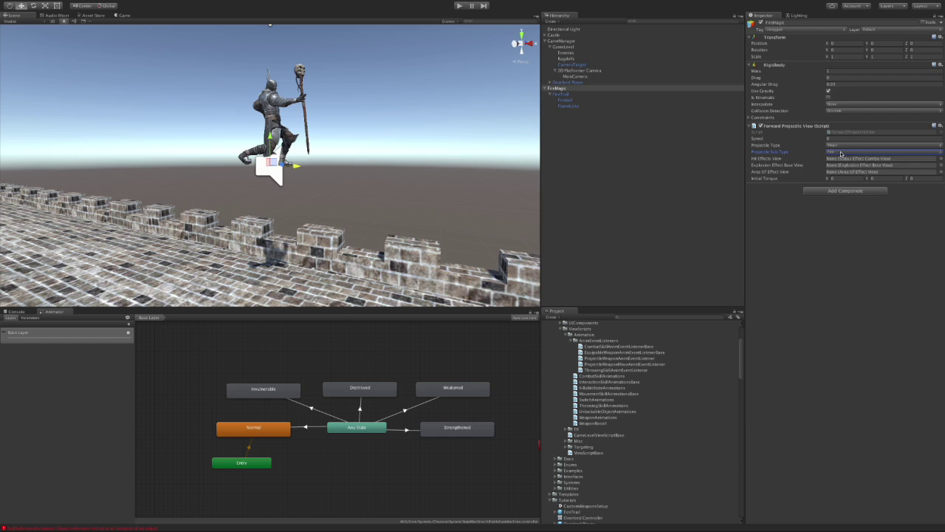
pyautogui.click(846, 138)
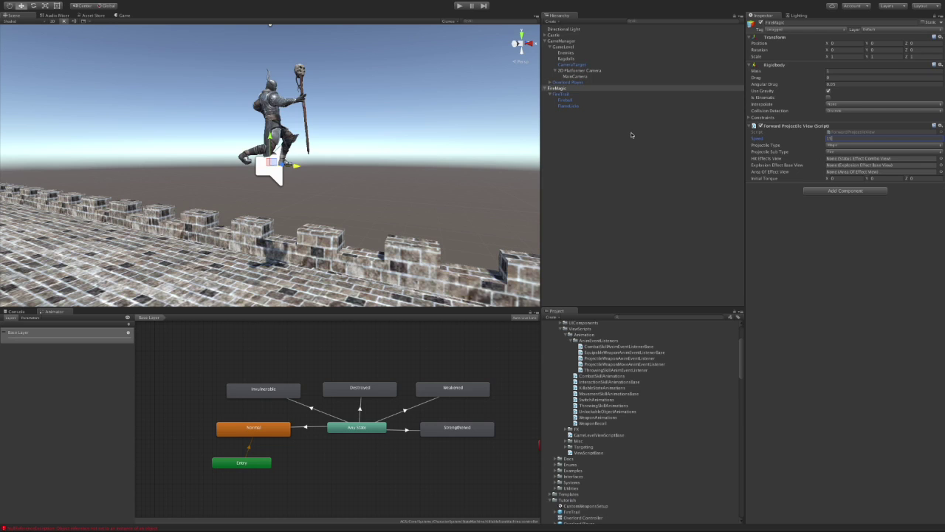
# - Create an empty child object under FireMagic and name it HitEffects
pyautogui.rightClick(559, 90)
pyautogui.click(581, 148)
pyautogui.click(568, 113)
pyautogui.write('N')
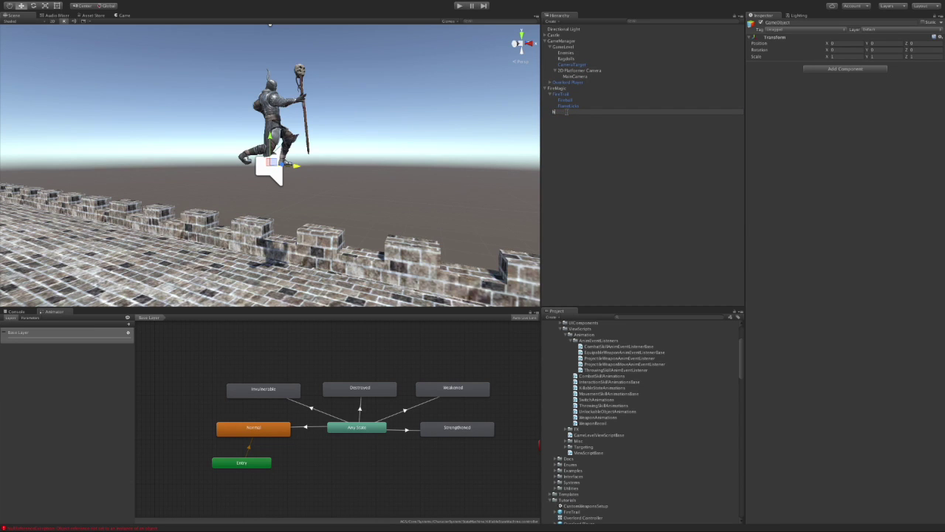
pyautogui.write('itEffects')
pyautogui.press('Return')
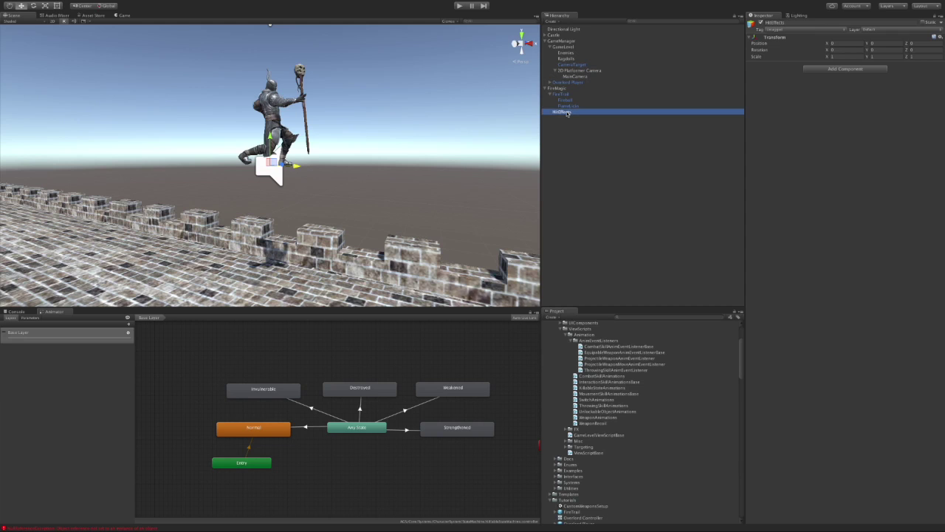
# - Create an empty child object under HitEffects and name it Damage
pyautogui.rightClick(573, 113)
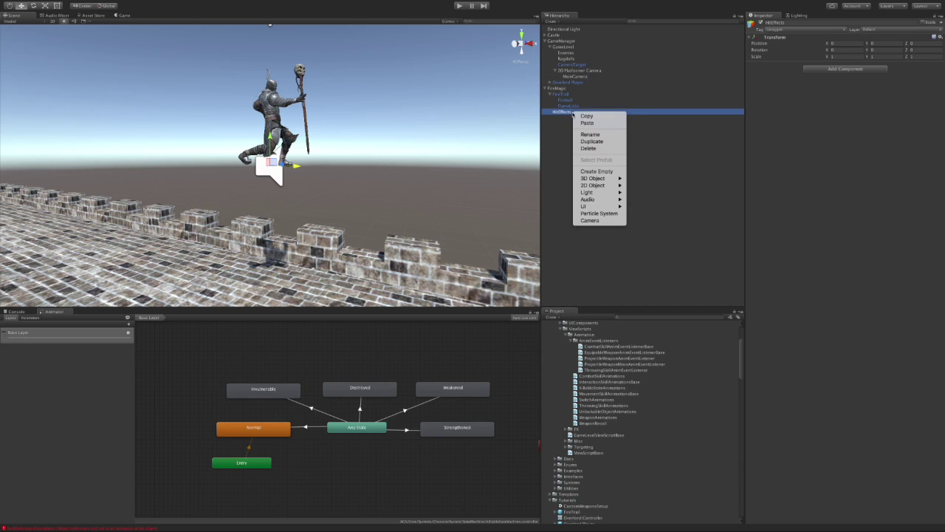
pyautogui.click(606, 171)
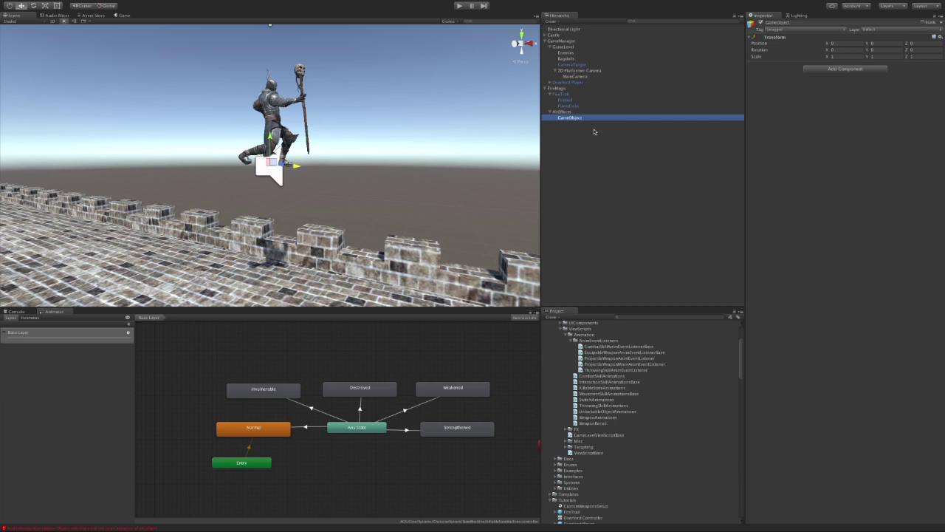
pyautogui.write('D')
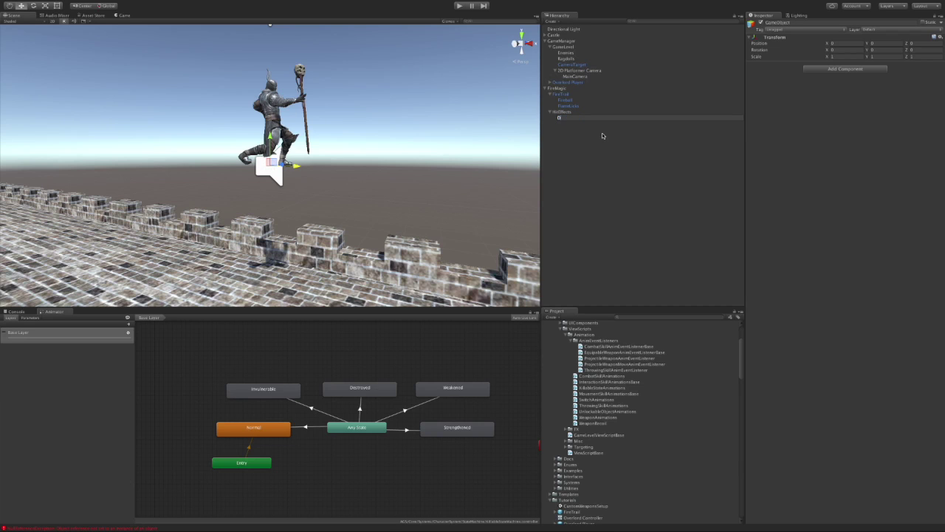
pyautogui.write('amage')
pyautogui.press('Return')
# - Add the Resource Effect View component to Damage and go through its strength, effect type and resource type settings
pyautogui.click(873, 70)
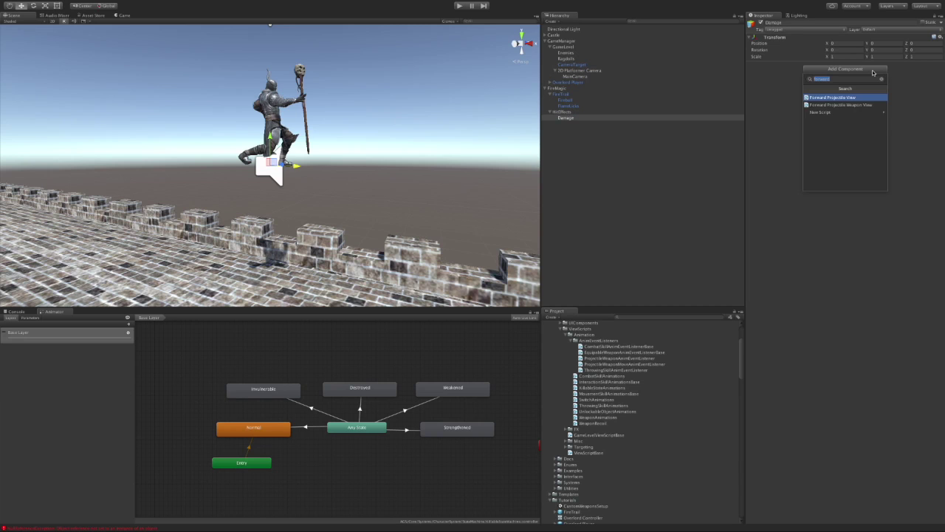
pyautogui.write('resource')
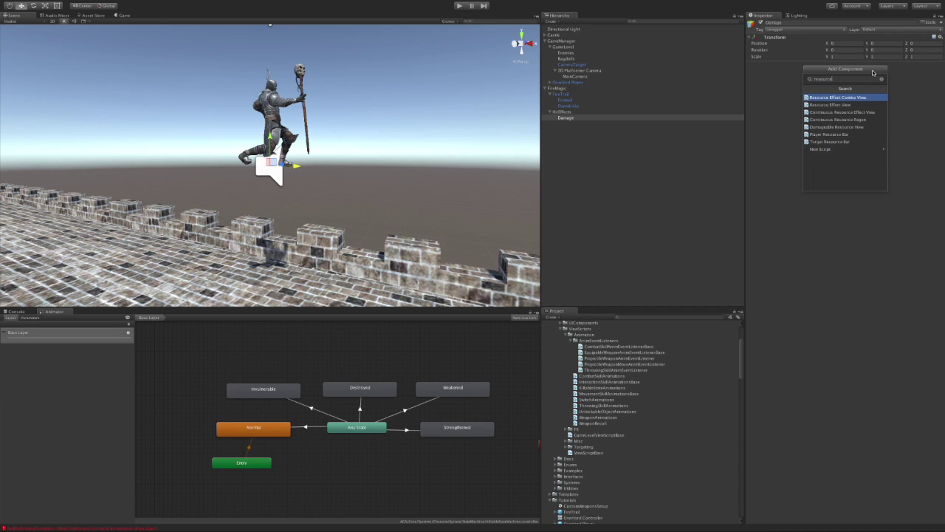
pyautogui.press('Down')
pyautogui.press('Return')
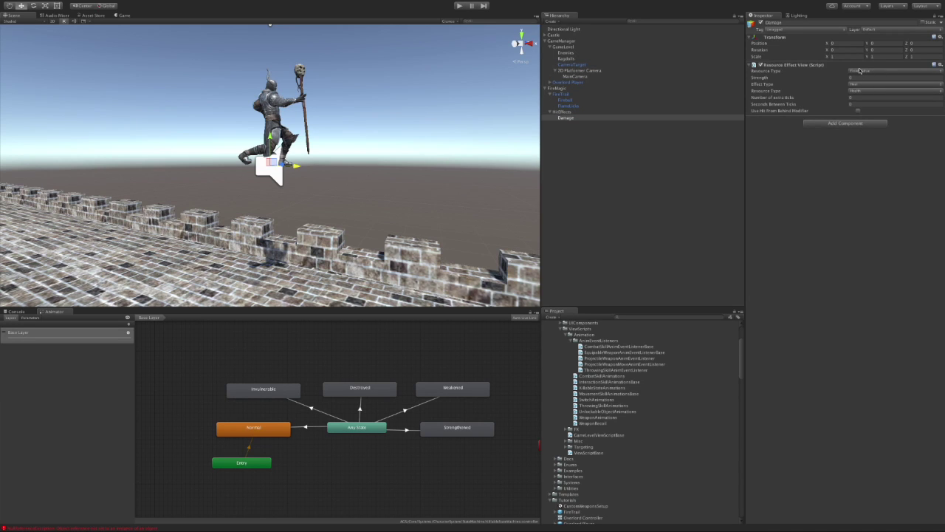
pyautogui.click(859, 78)
pyautogui.click(868, 84)
pyautogui.click(862, 91)
# - Add the Status Effect Combo View component to HitEffects and assign HitEffects as FireMagic's Hit Effects View
pyautogui.click(561, 111)
pyautogui.click(827, 69)
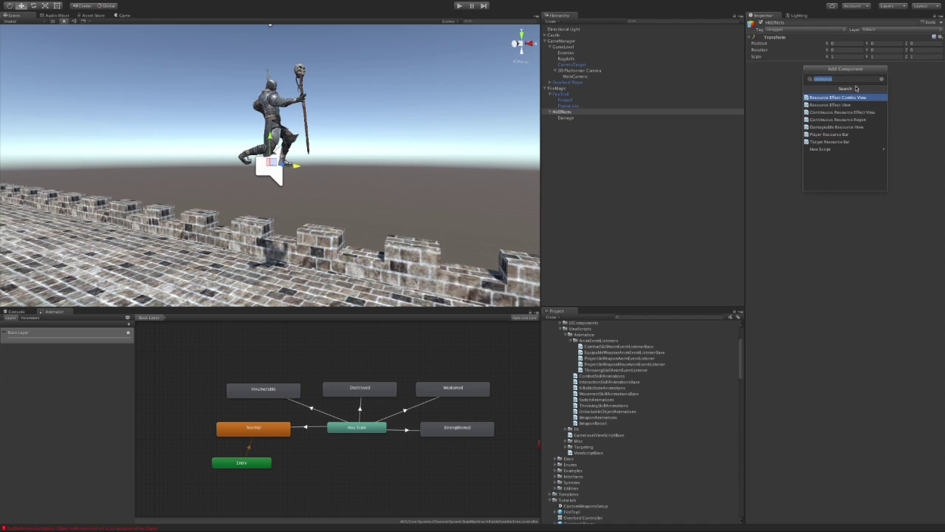
pyautogui.write('status')
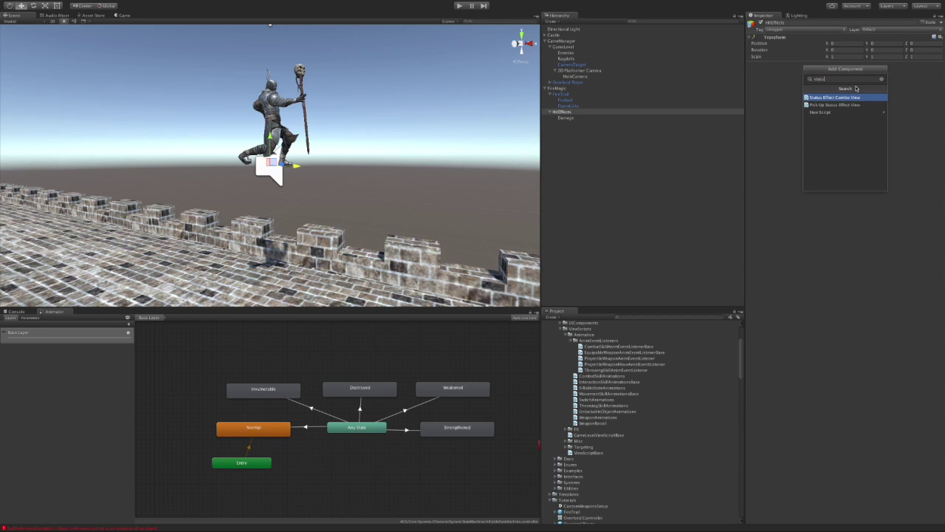
pyautogui.press('Return')
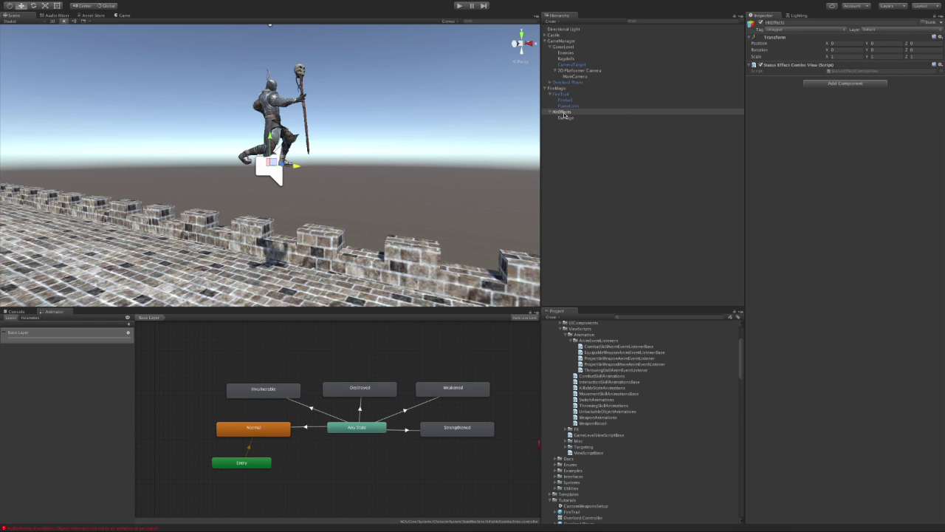
pyautogui.click(560, 89)
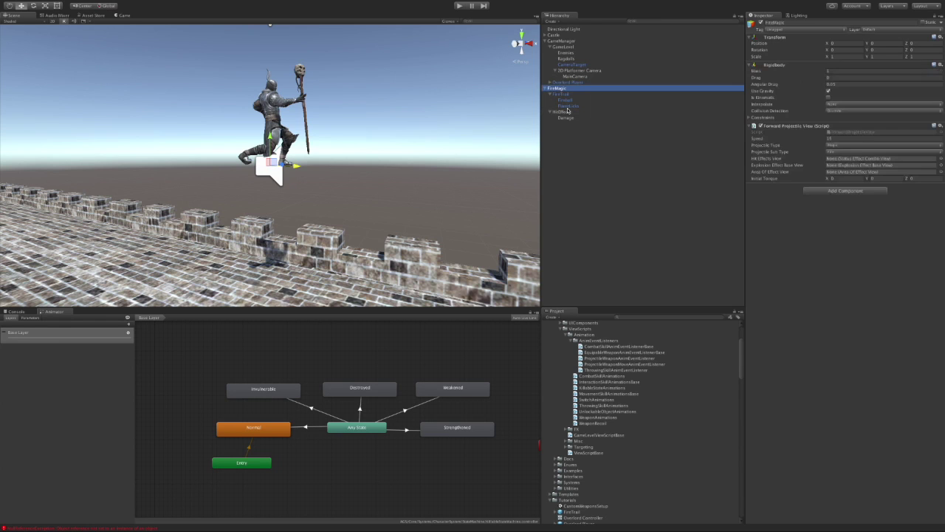
pyautogui.moveTo(562, 112); pyautogui.dragTo(860, 161)
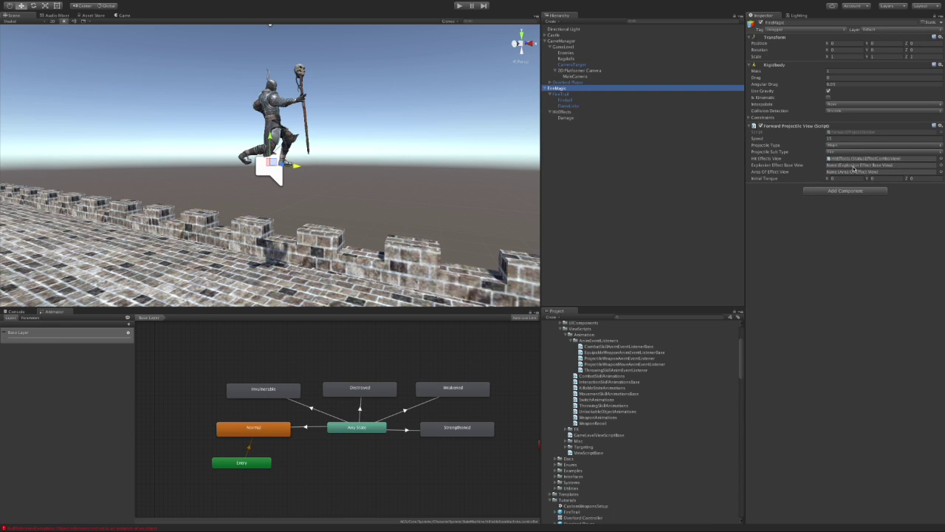
# - Create an empty child object named AoE under FireMagic and add the Area Of Effect View component to it
pyautogui.rightClick(560, 90)
pyautogui.click(576, 147)
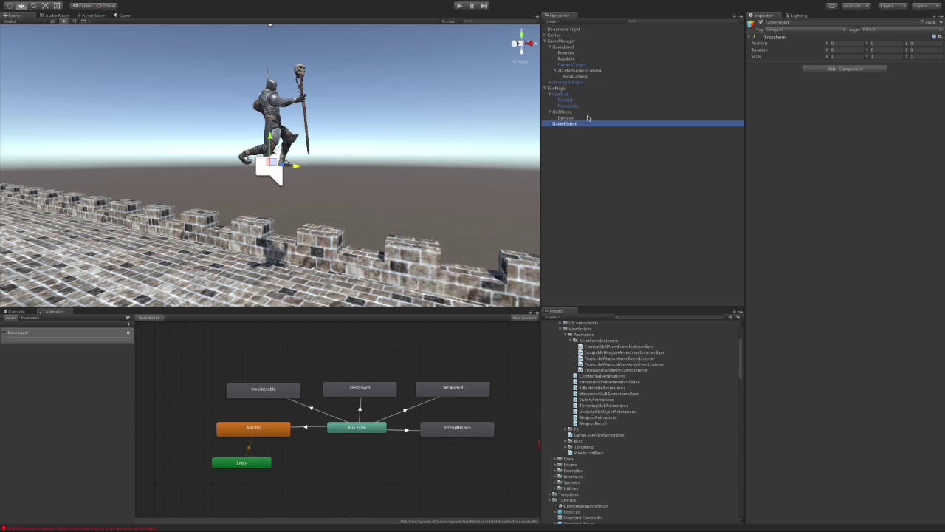
pyautogui.write('AoE')
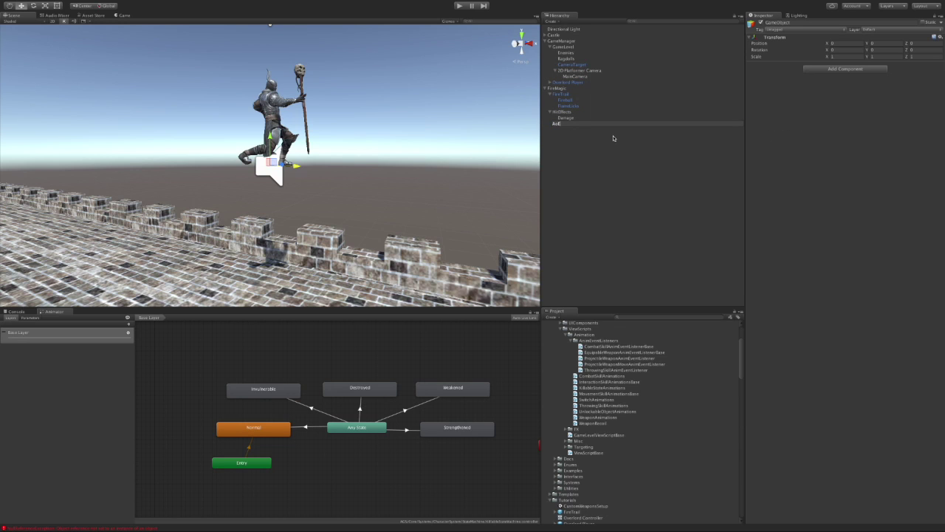
pyautogui.press('Return')
pyautogui.click(841, 68)
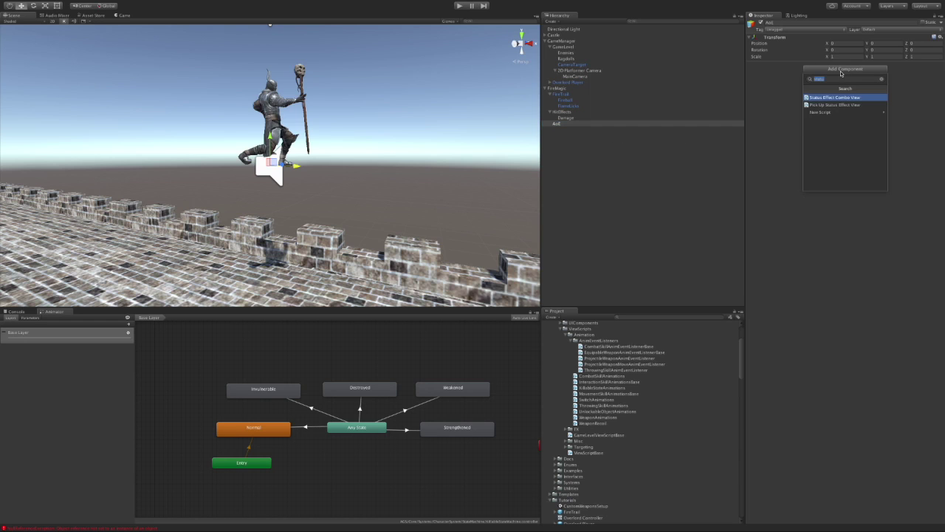
pyautogui.write('area')
pyautogui.press('Down')
pyautogui.press('Down')
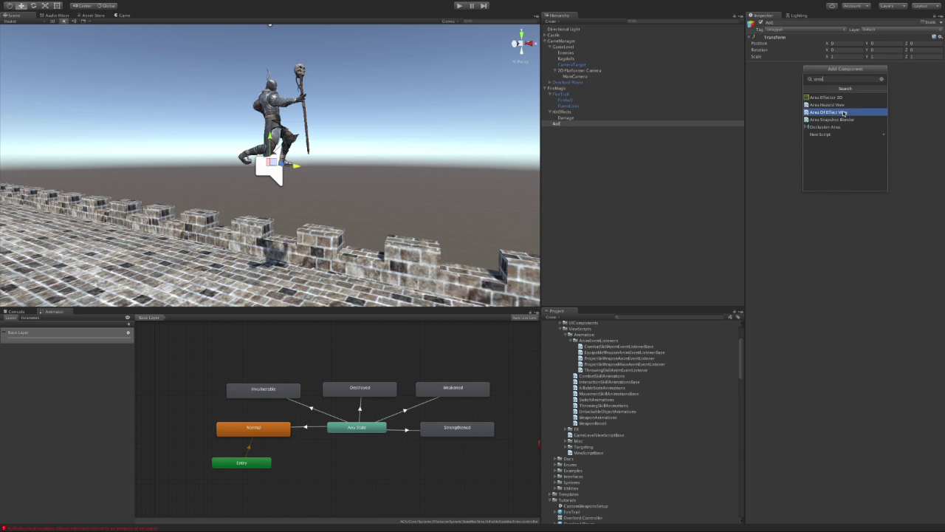
pyautogui.press('Return')
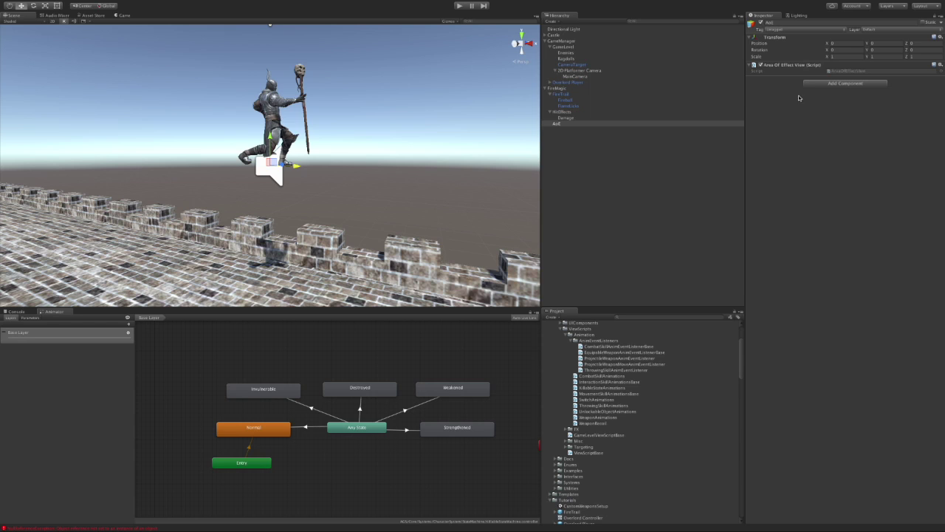
# - Add a Sphere Collider to the AoE object and set its radius to 1
pyautogui.click(817, 84)
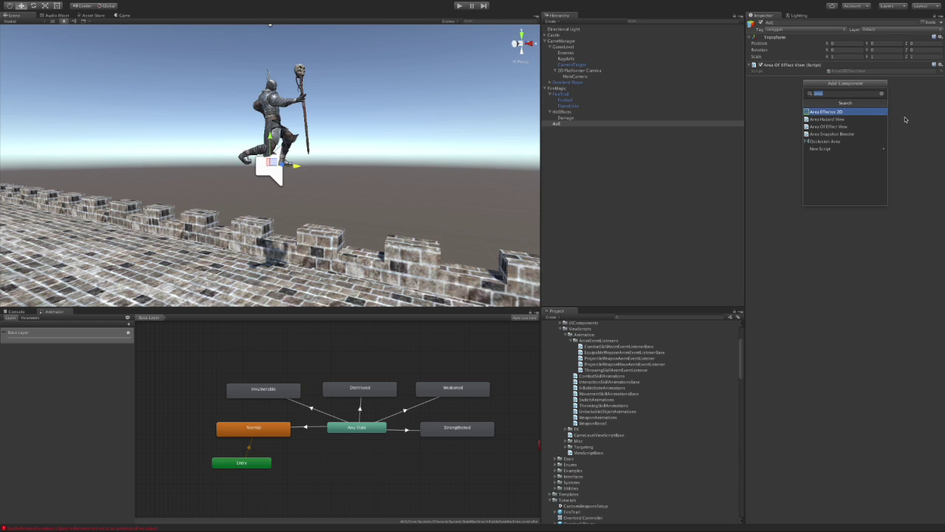
pyautogui.write('sphe')
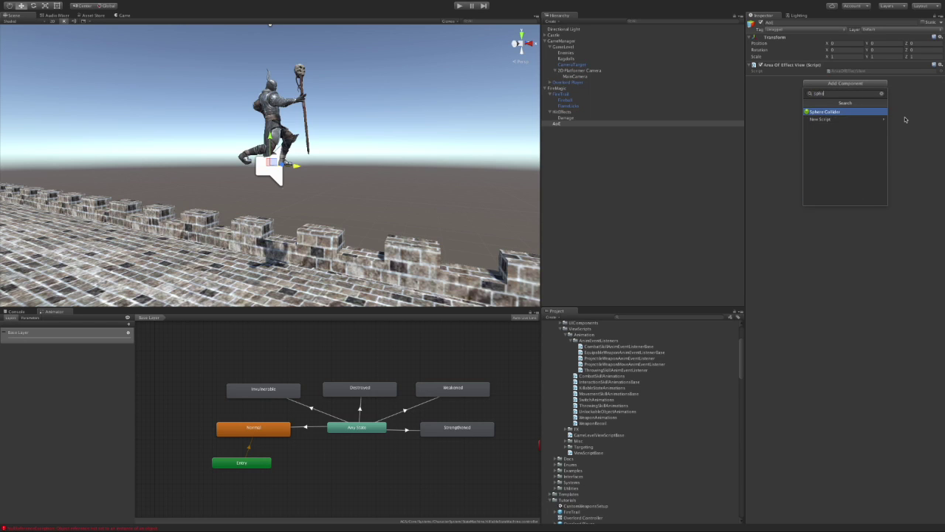
pyautogui.press('Return')
pyautogui.click(849, 115)
pyautogui.write('2')
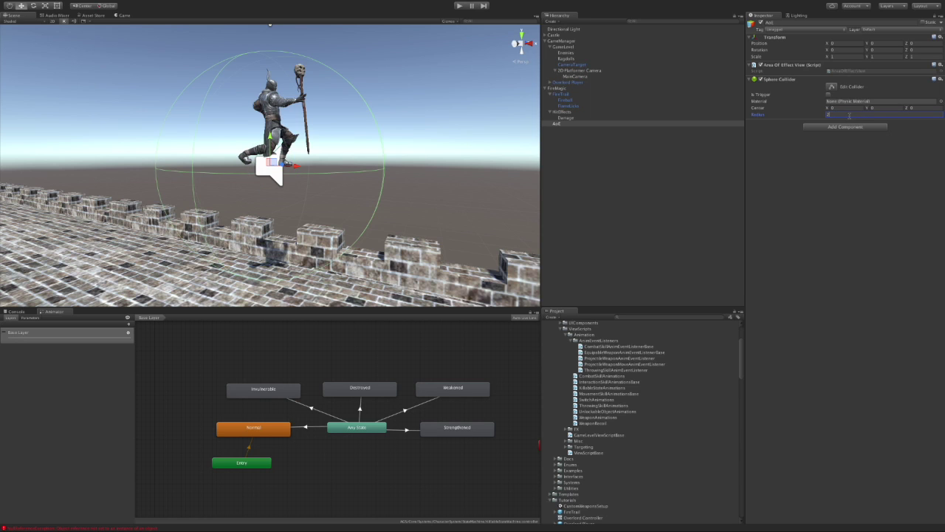
pyautogui.press('BackSpace')
pyautogui.write('1')
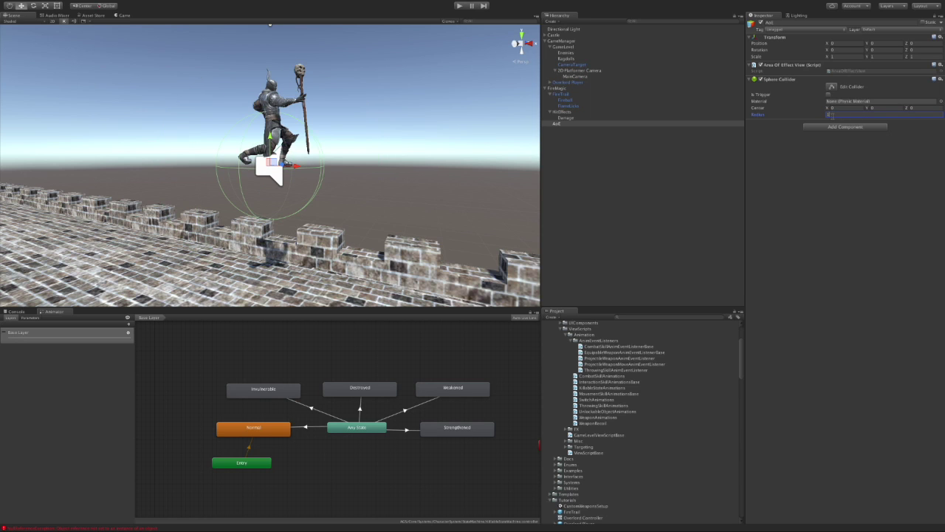
# - Assign AoE as FireMagic's Area Of Effect View and make AoE's sphere collider a trigger
pyautogui.click(562, 89)
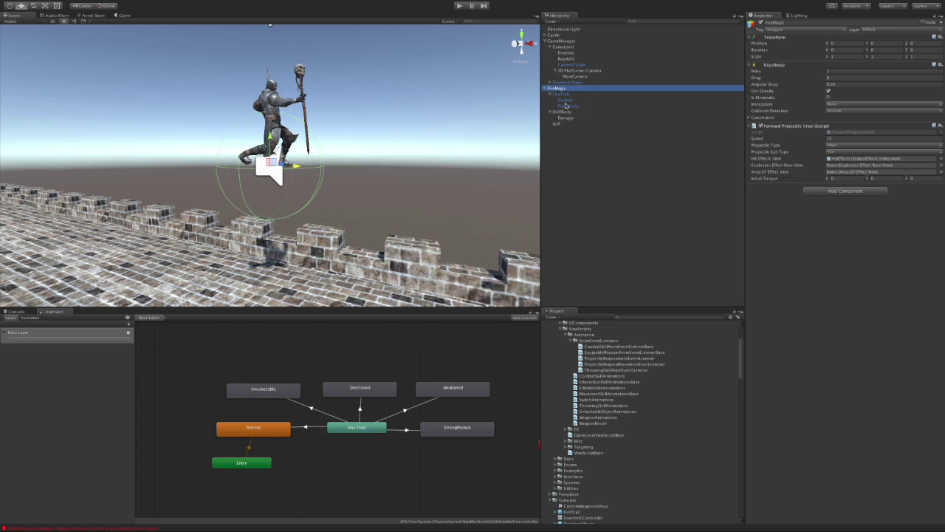
pyautogui.click(562, 125)
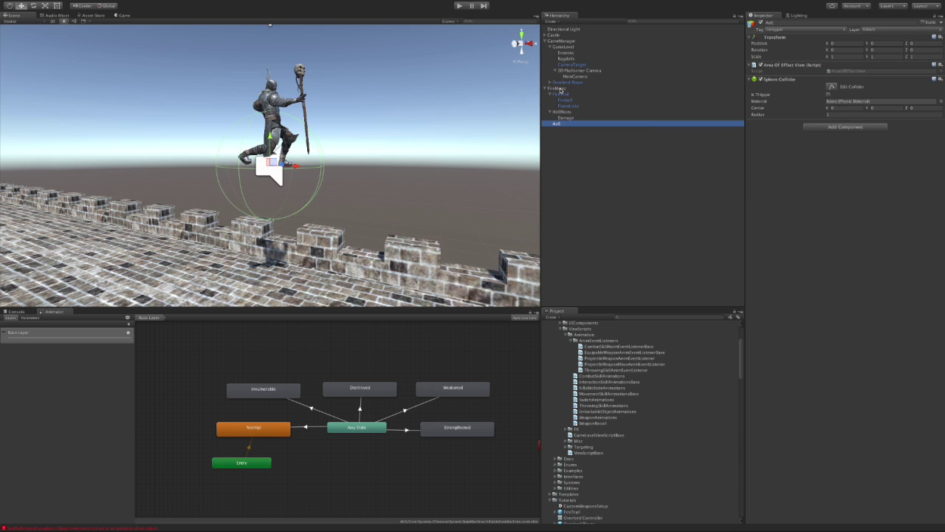
pyautogui.click(562, 89)
pyautogui.moveTo(562, 124); pyautogui.dragTo(841, 175)
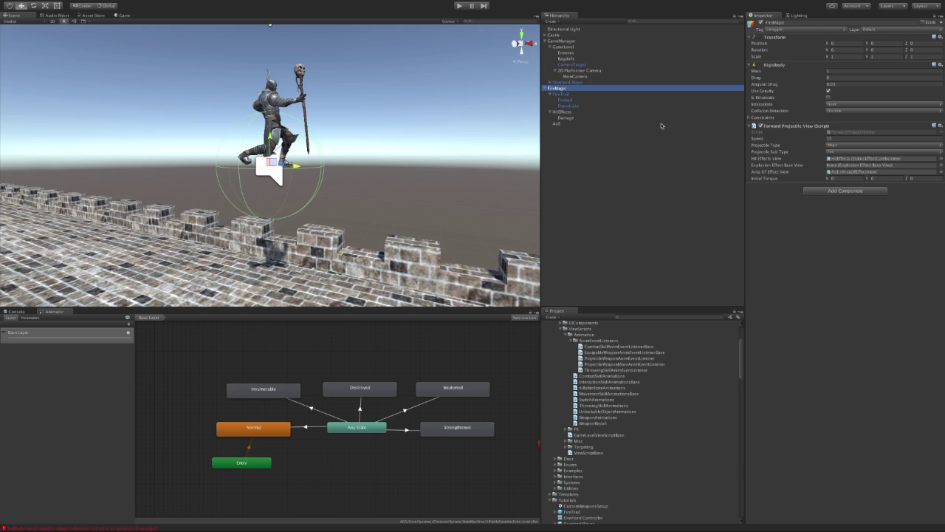
pyautogui.click(558, 124)
pyautogui.click(829, 96)
# - Add a Box Collider component to the FireMagic object
pyautogui.click(560, 90)
pyautogui.click(819, 193)
pyautogui.write('box')
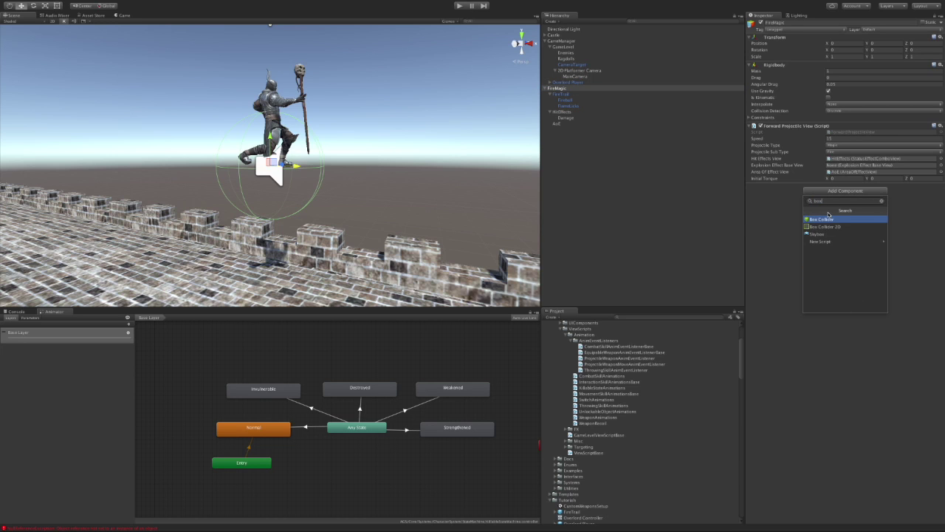
pyautogui.press('Return')
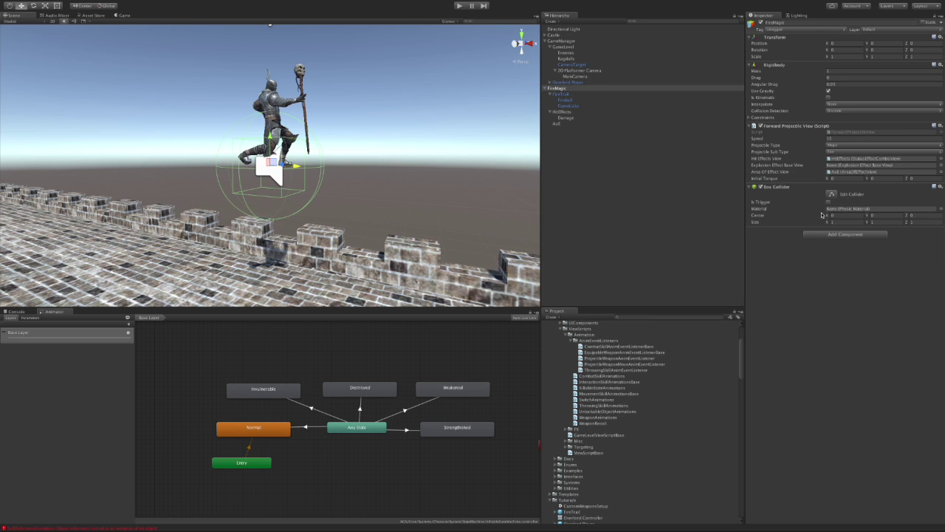
# - Set the size of FireMagic's box collider to 0.5 on the X, Y and Z axes
pyautogui.click(844, 222)
pyautogui.write('0.5')
pyautogui.press('Return')
pyautogui.press('Tab')
pyautogui.write('0.5')
pyautogui.press('Tab')
pyautogui.write('0.5')
pyautogui.press('Return')
pyautogui.click(828, 202)
# - Save FireMagic as a prefab in the Projectiles folder under Tutorials > Resources
pyautogui.moveTo(741, 361)
pyautogui.mouseDown()
pyautogui.moveTo(746, 380)
pyautogui.moveTo(748, 371)
pyautogui.mouseUp()
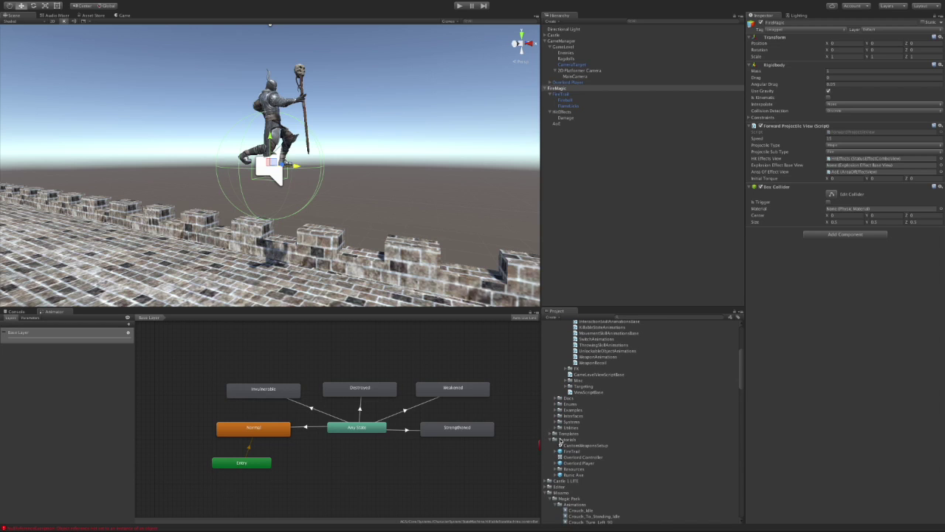
pyautogui.click(557, 469)
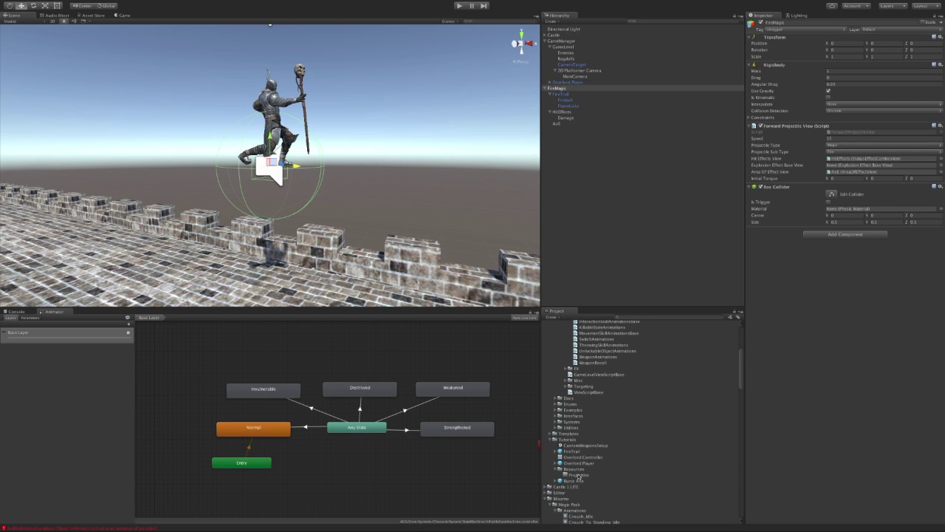
pyautogui.moveTo(560, 88); pyautogui.dragTo(586, 473)
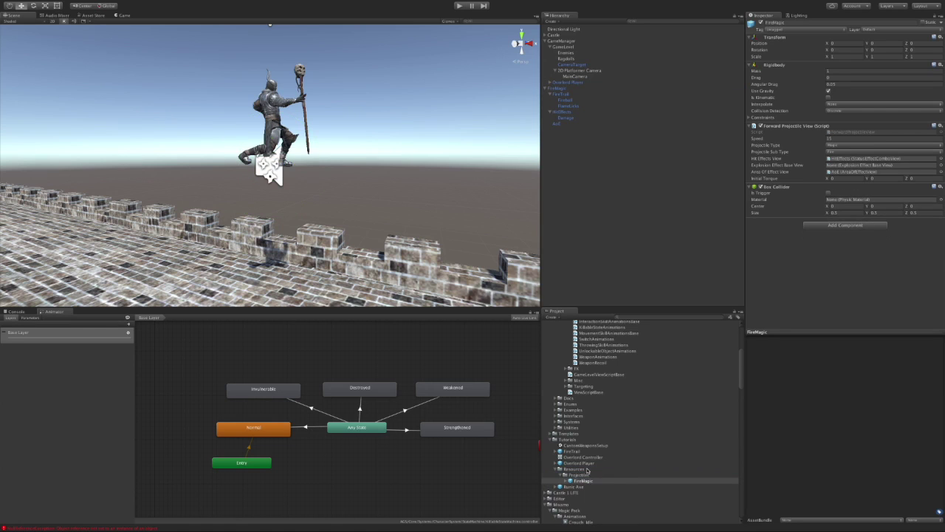
# - Delete the FireMagic instance from the scene and start the game in play mode
pyautogui.rightClick(558, 88)
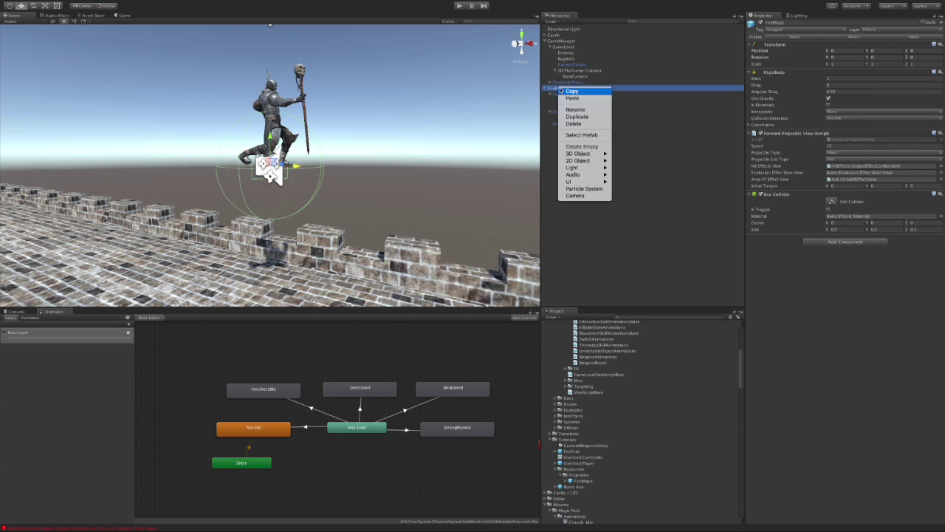
pyautogui.click(585, 124)
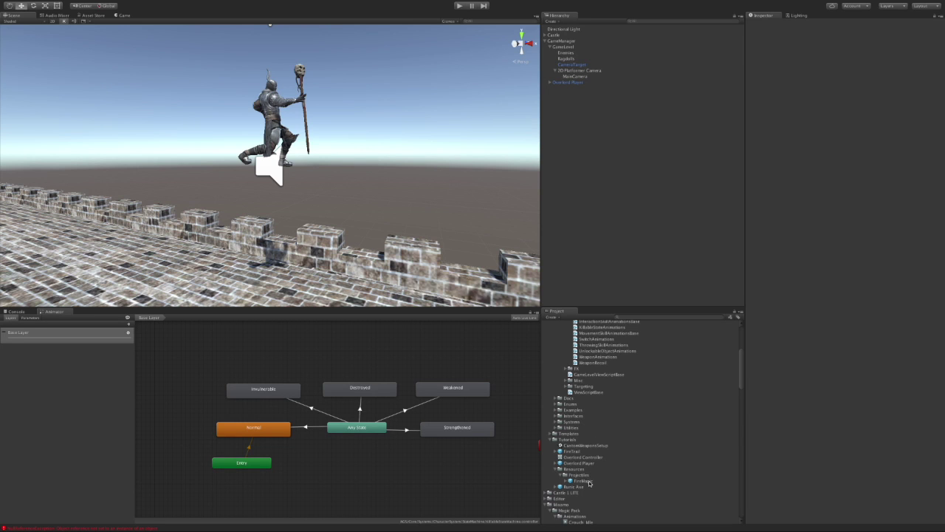
pyautogui.click(459, 7)
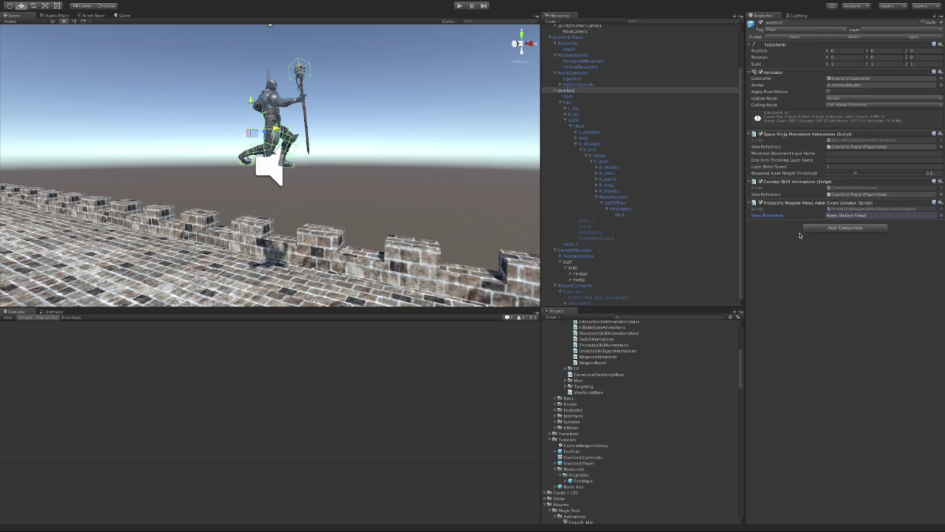
# - Set the View Reference of overlord's Projectile Weapon Move Anim Event Listener to Overlord Player and start play mode
pyautogui.click(566, 90)
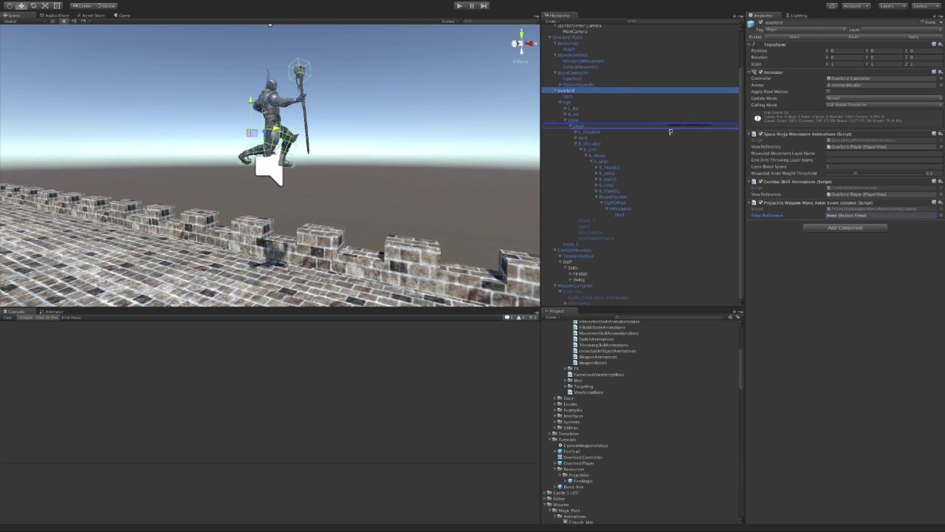
pyautogui.click(847, 215)
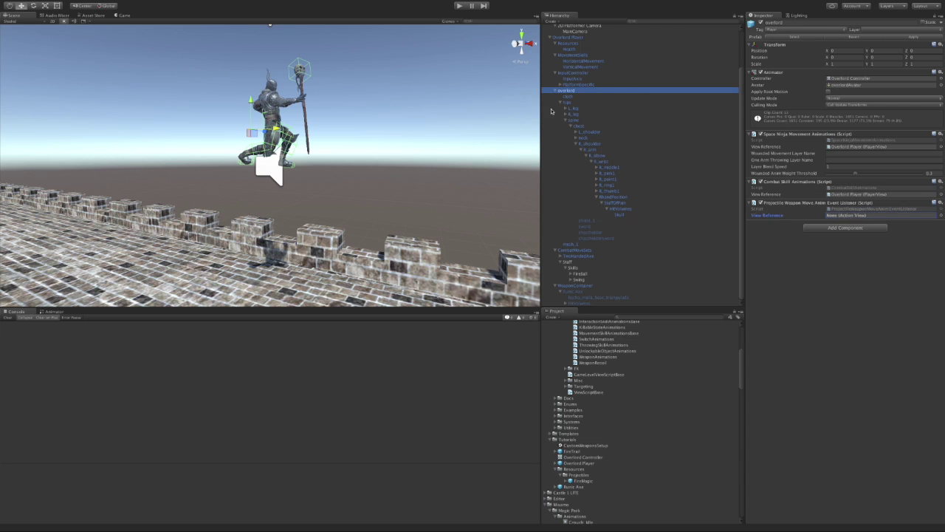
pyautogui.moveTo(560, 92); pyautogui.dragTo(833, 214)
pyautogui.moveTo(570, 37); pyautogui.dragTo(864, 216)
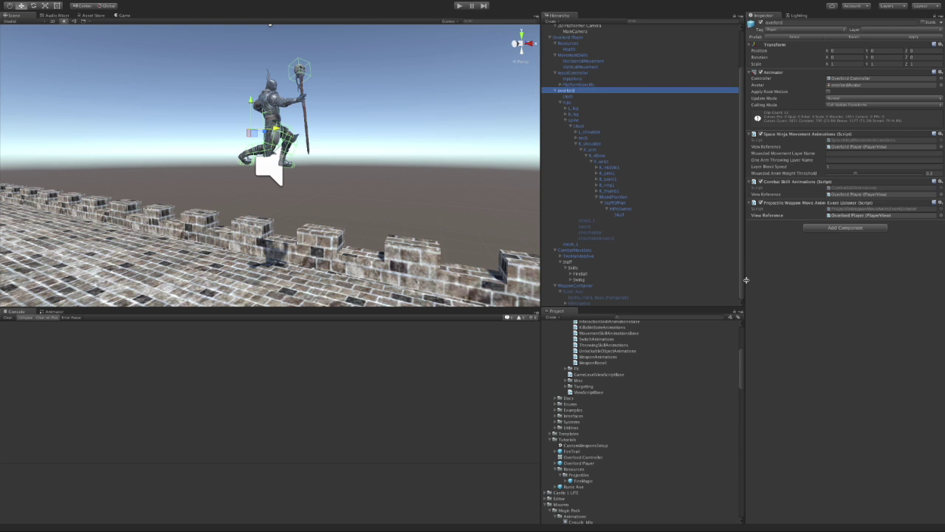
pyautogui.click(460, 6)
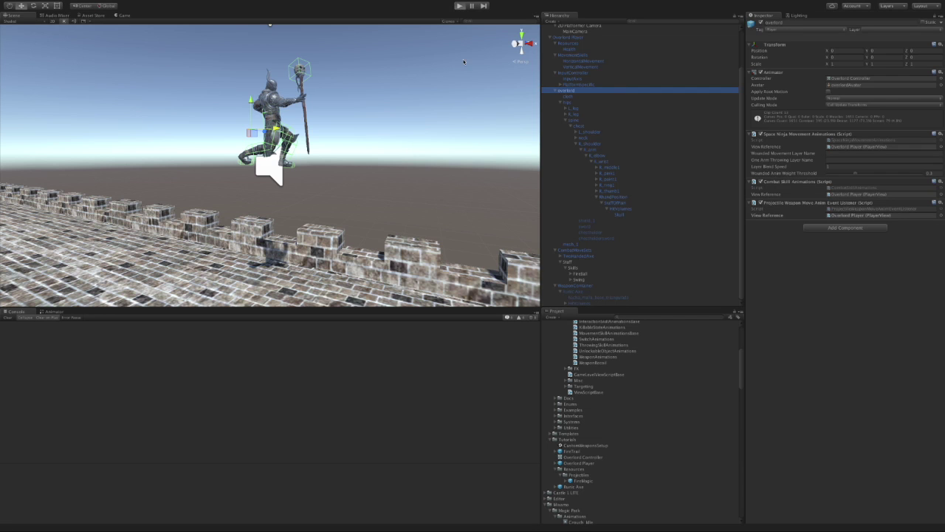
# - Test the staff's fire attack while moving the Overlord Player along the castle wall, and exit play mode
pyautogui.press('a')
pyautogui.click(370, 142)
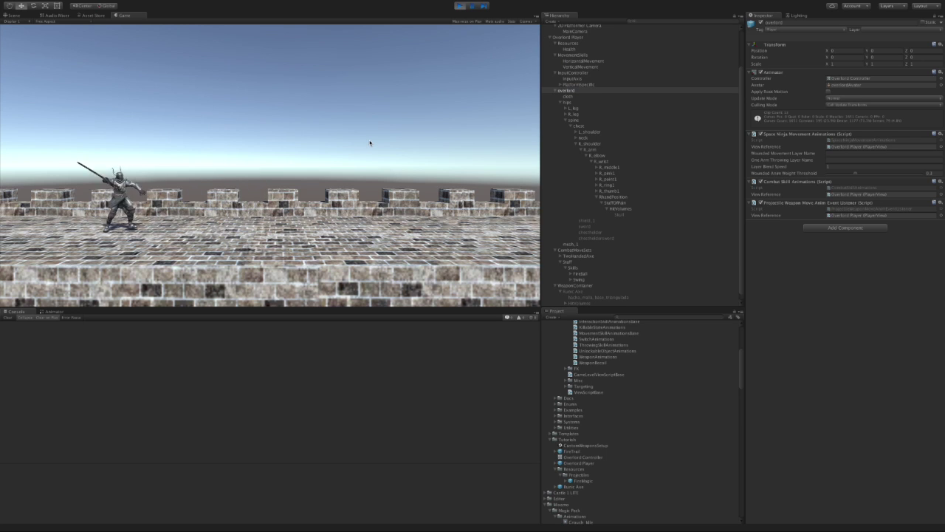
pyautogui.press('d')
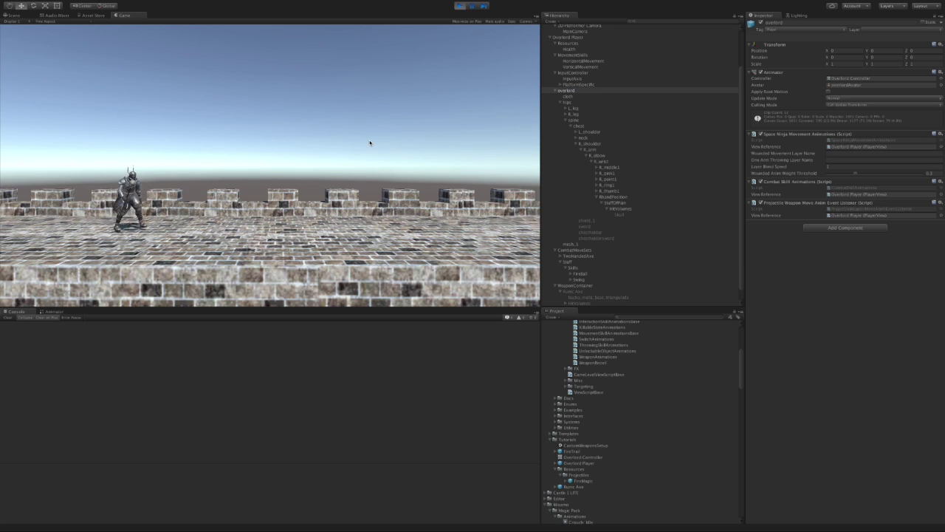
pyautogui.click(383, 143)
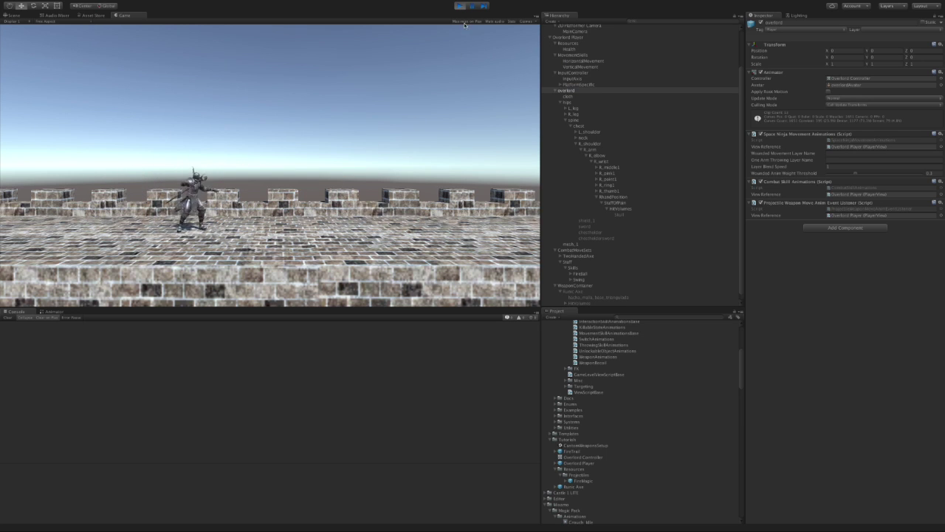
pyautogui.hotkey('ctrl', 'p')
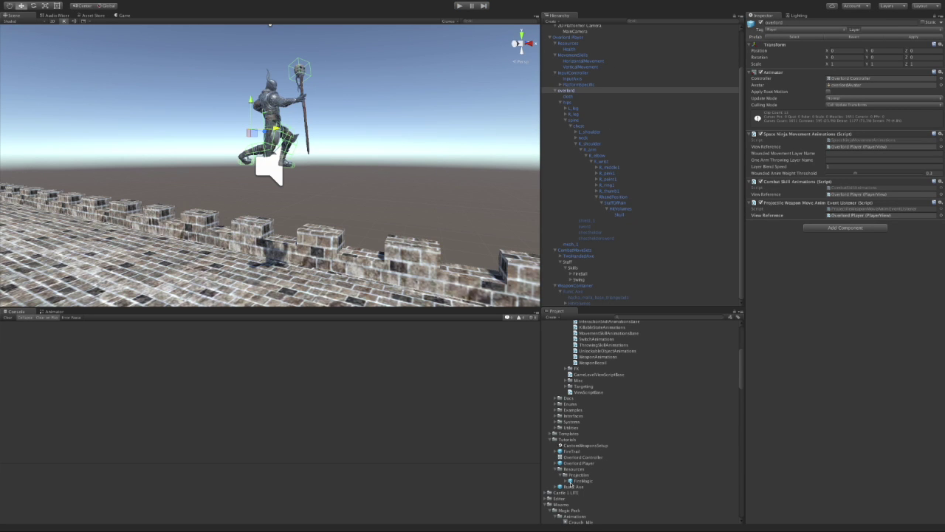
# - Turn off Use Gravity on the FireMagic prefab's Rigidbody and start play mode
pyautogui.click(571, 481)
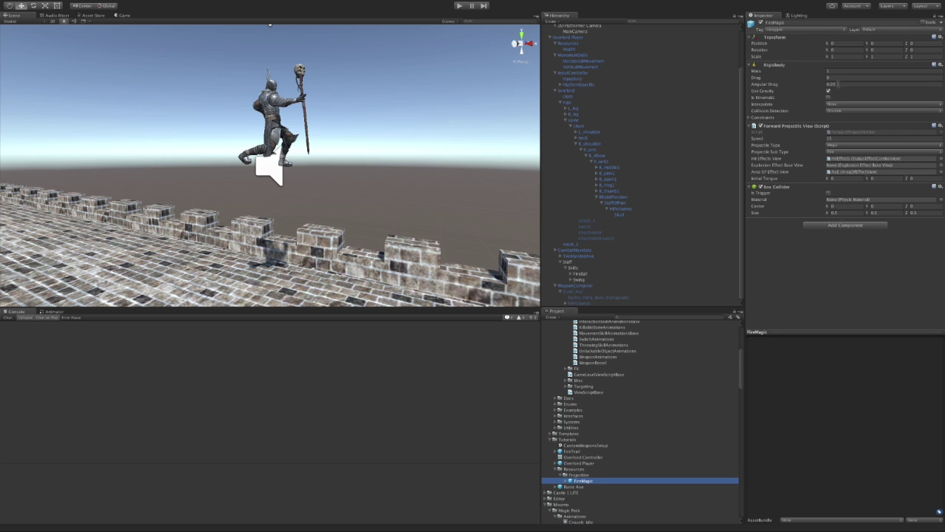
pyautogui.click(828, 91)
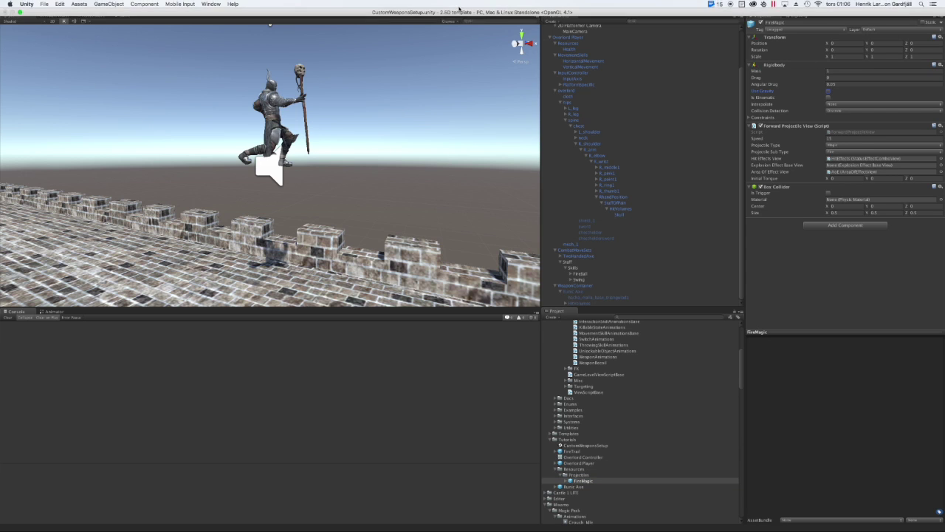
pyautogui.click(460, 7)
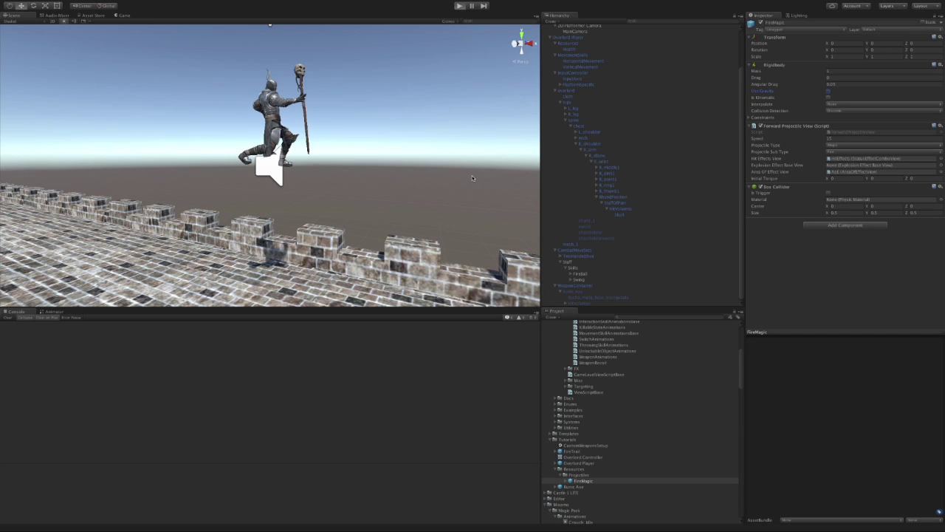
# - Test the staff's FireMagic projectiles in the running game while moving the Overlord Player back and forth along the castle wall
pyautogui.click(421, 170)
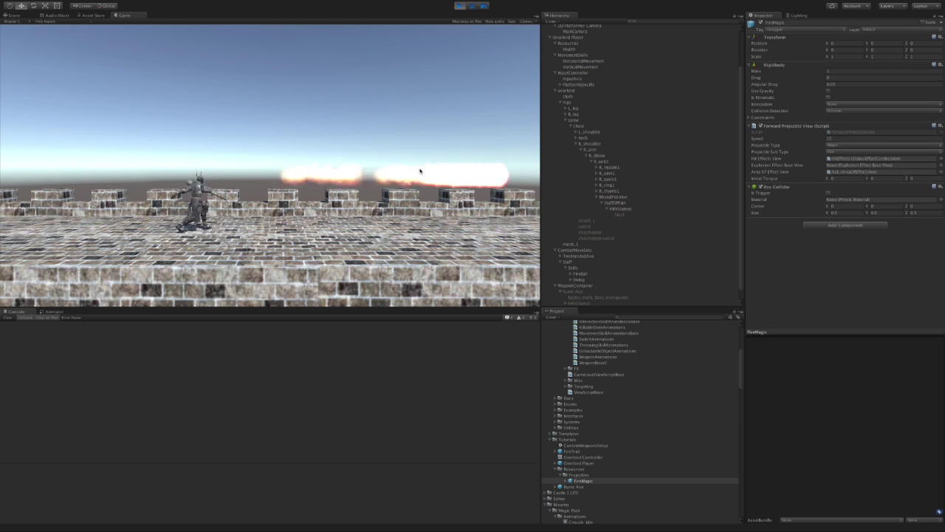
pyautogui.click(420, 171)
pyautogui.press('a')
pyautogui.click(420, 170)
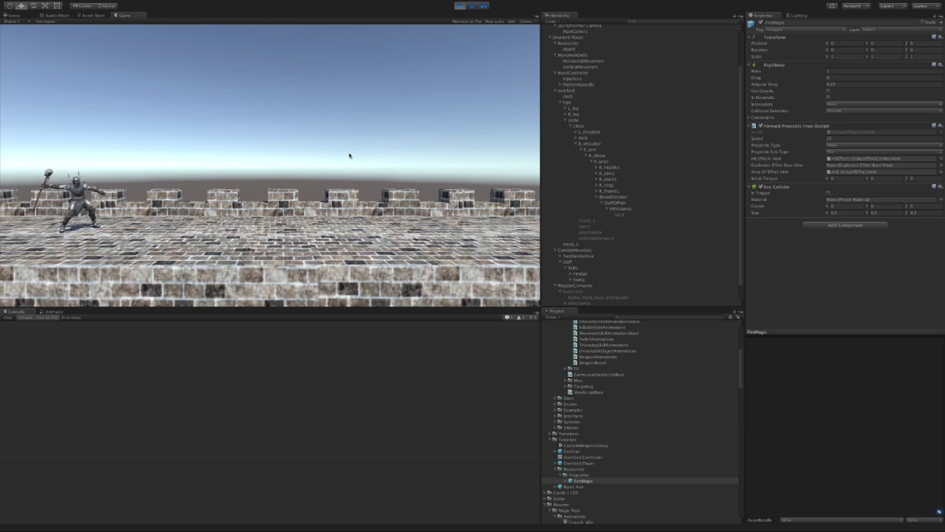
pyautogui.press('d')
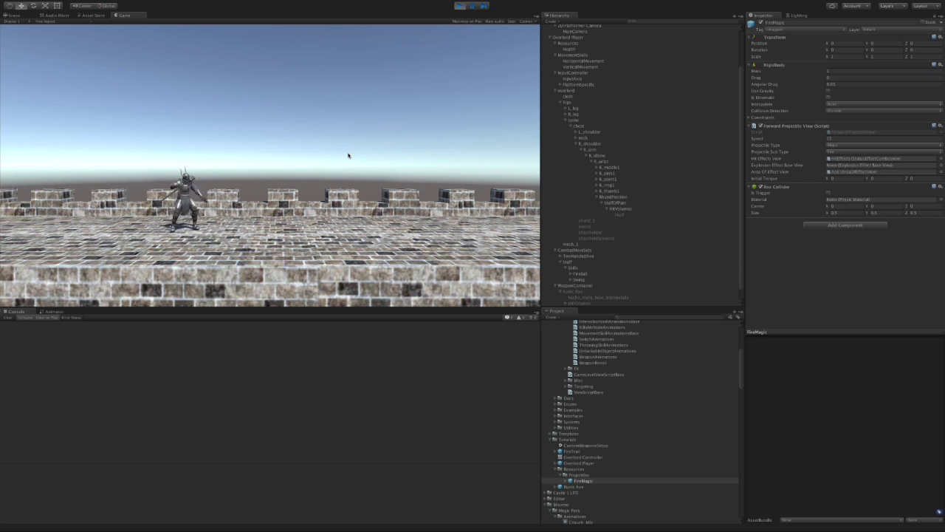
pyautogui.click(349, 155)
pyautogui.press('d')
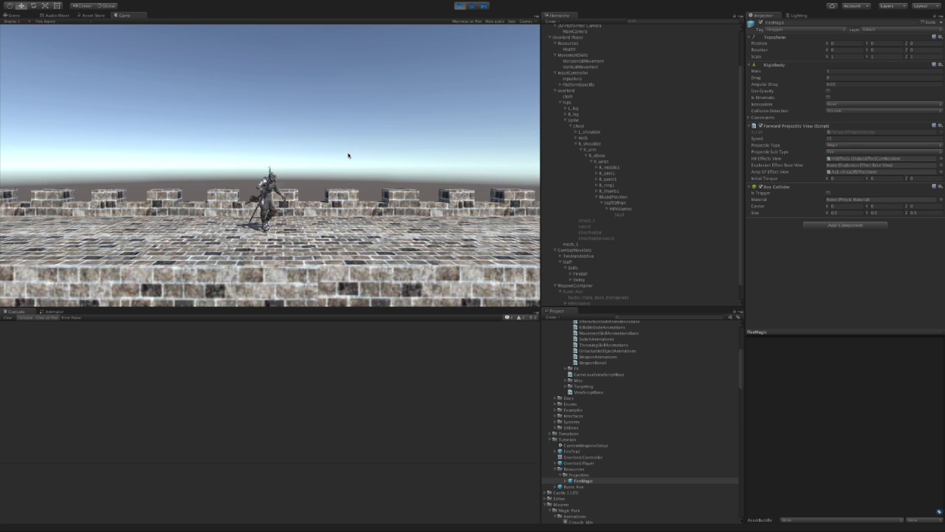
pyautogui.press('a')
pyautogui.click(348, 155)
pyautogui.press('a')
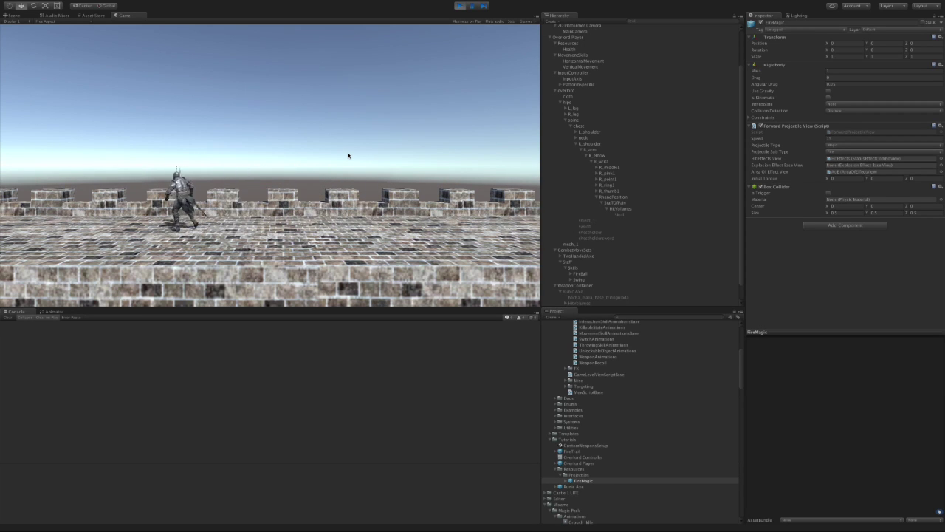
pyautogui.press('d')
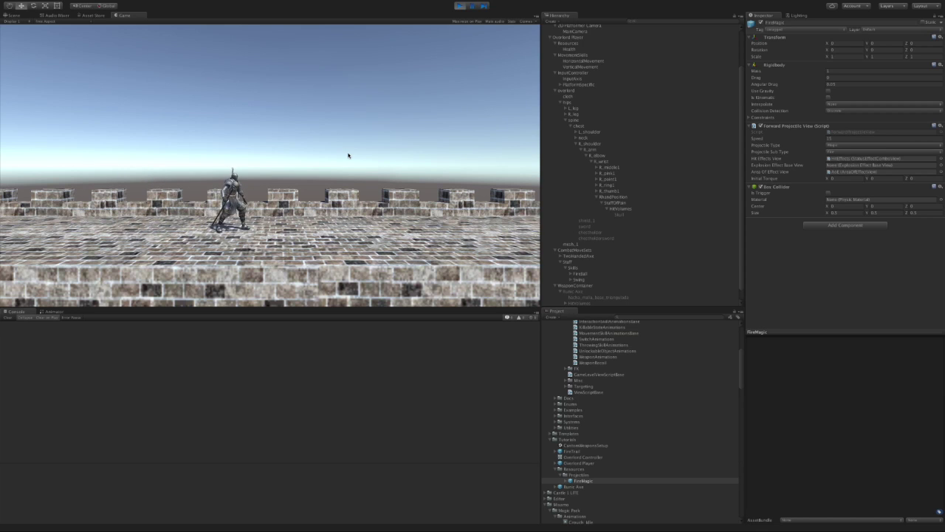
pyautogui.press('d')
pyautogui.click(349, 155)
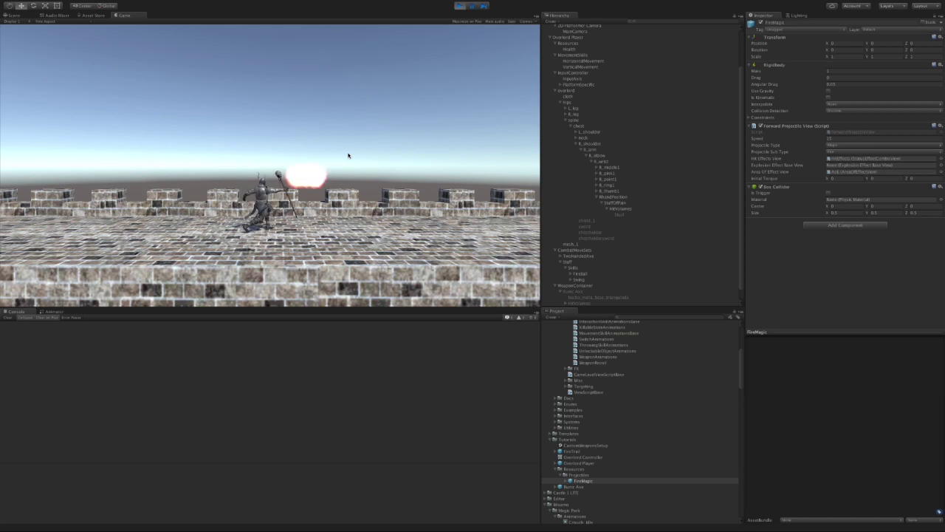
pyautogui.press('a')
pyautogui.press('d')
pyautogui.press('d')
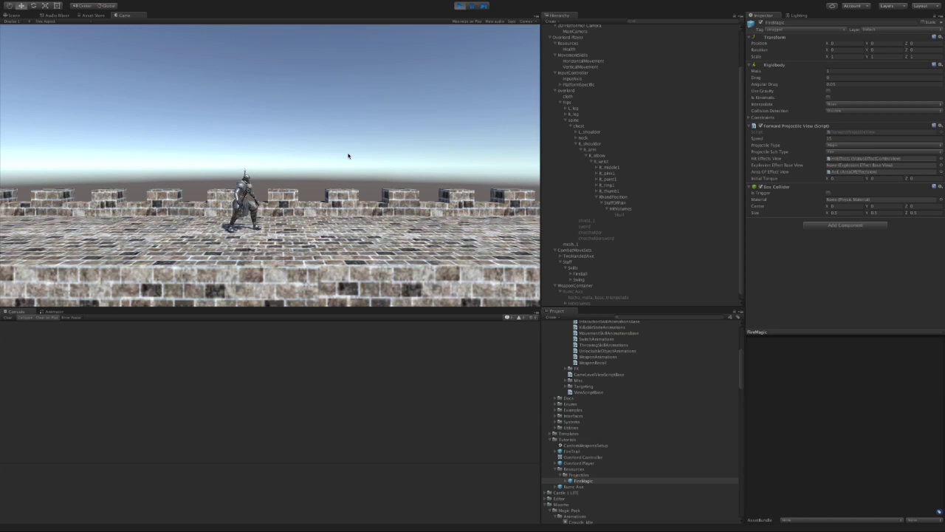
pyautogui.press('a')
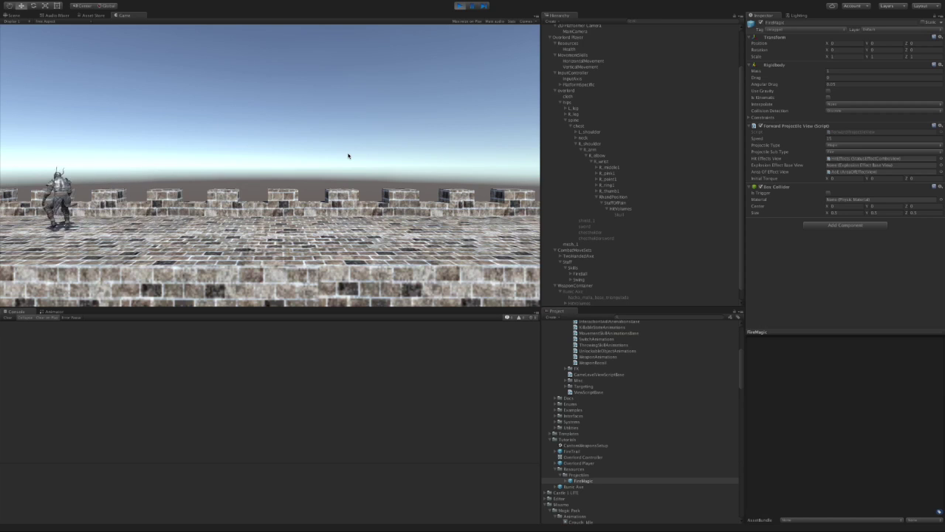
pyautogui.press('d')
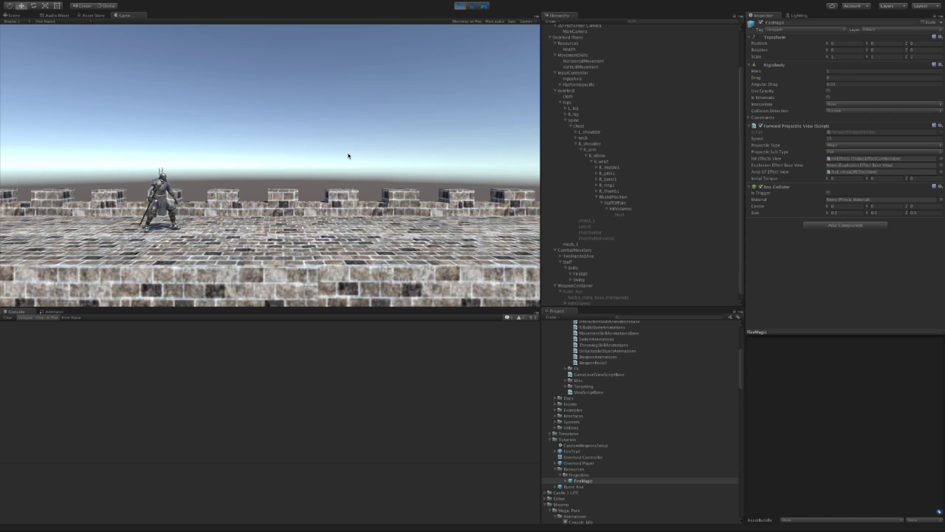
pyautogui.press('d')
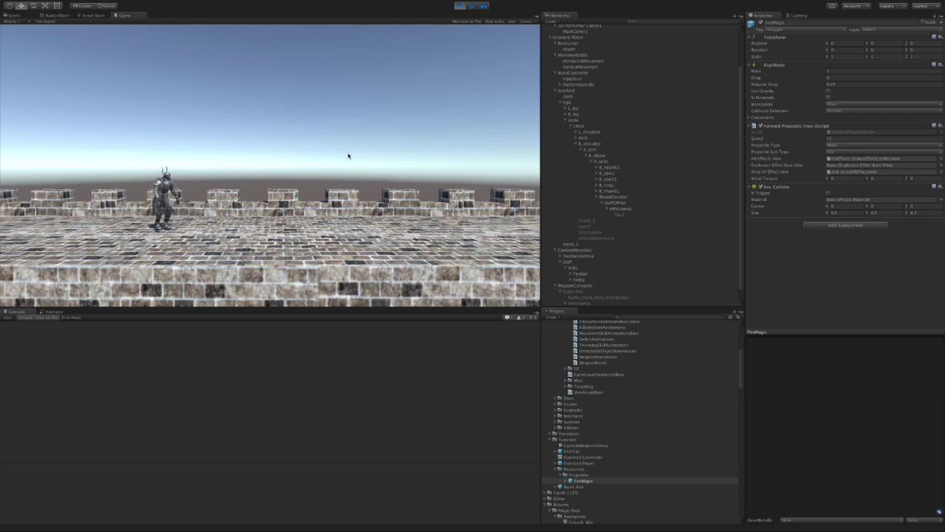
pyautogui.press('a')
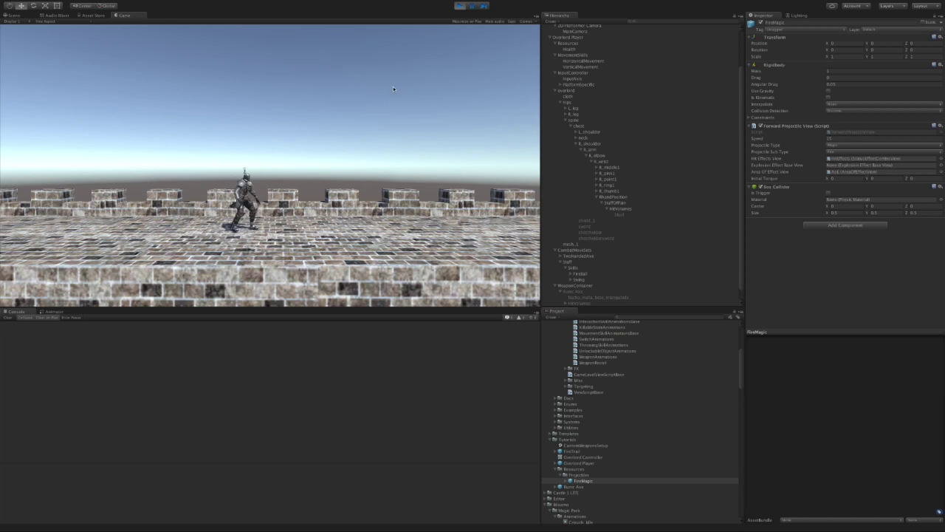